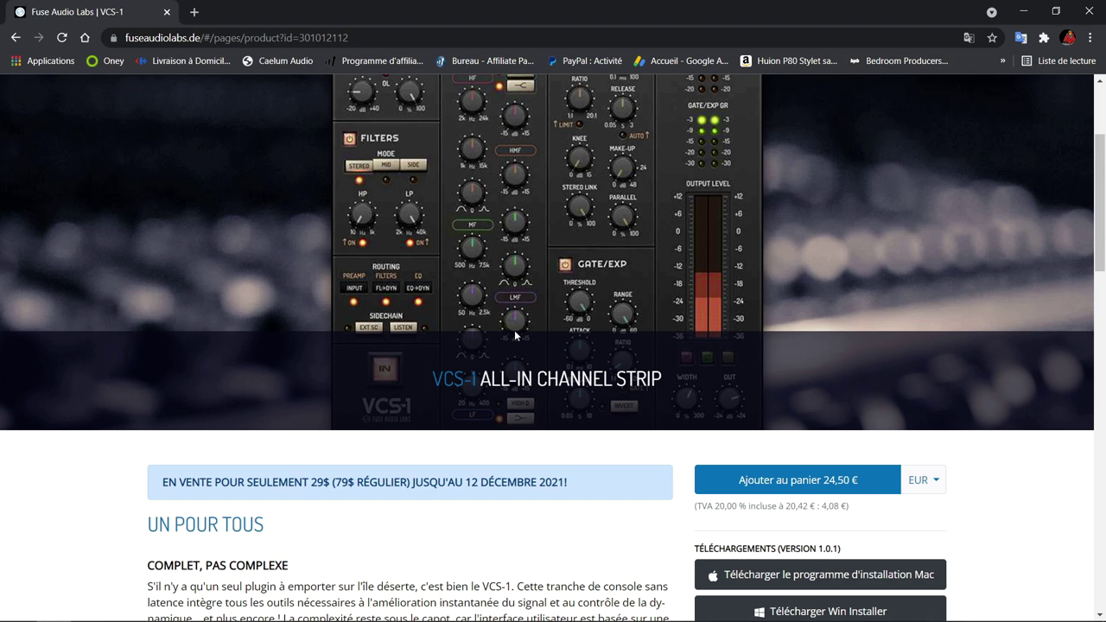
- Examine the VCS-1 product page, including its price, downloads, presentation video, supported plugin formats and system requirements
{"action": "scroll", "coordinate": [1103, 198], "scroll_direction": "down", "scroll_amount": 2}
{"action": "left_click_drag", "start_coordinate": [1103, 199], "coordinate": [1104, 318]}
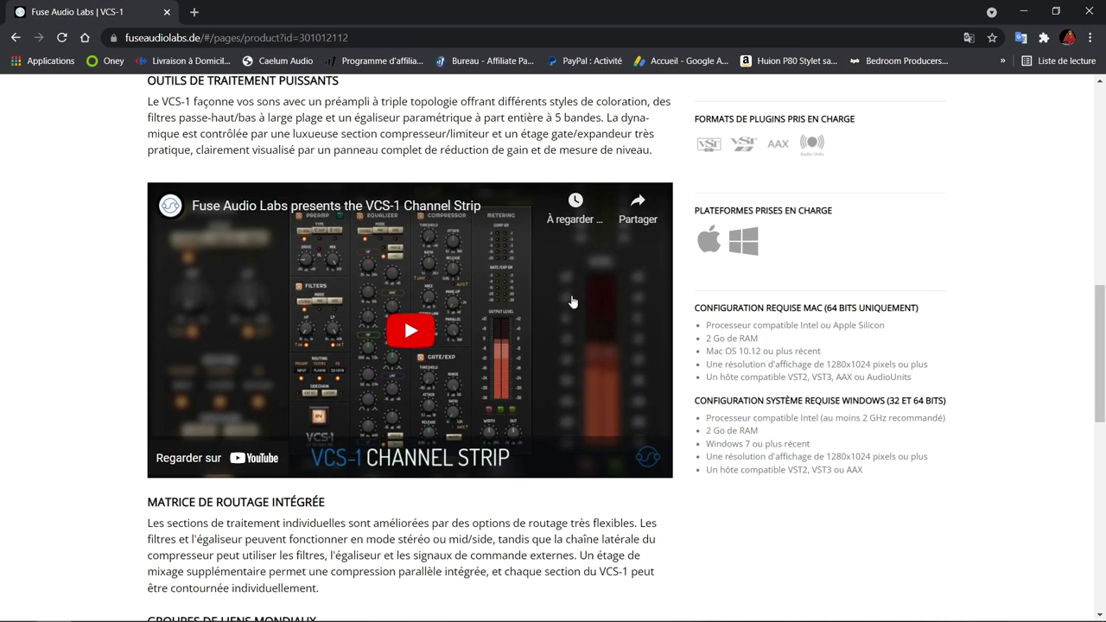
{"action": "left_click_drag", "start_coordinate": [1104, 307], "coordinate": [1103, 223]}
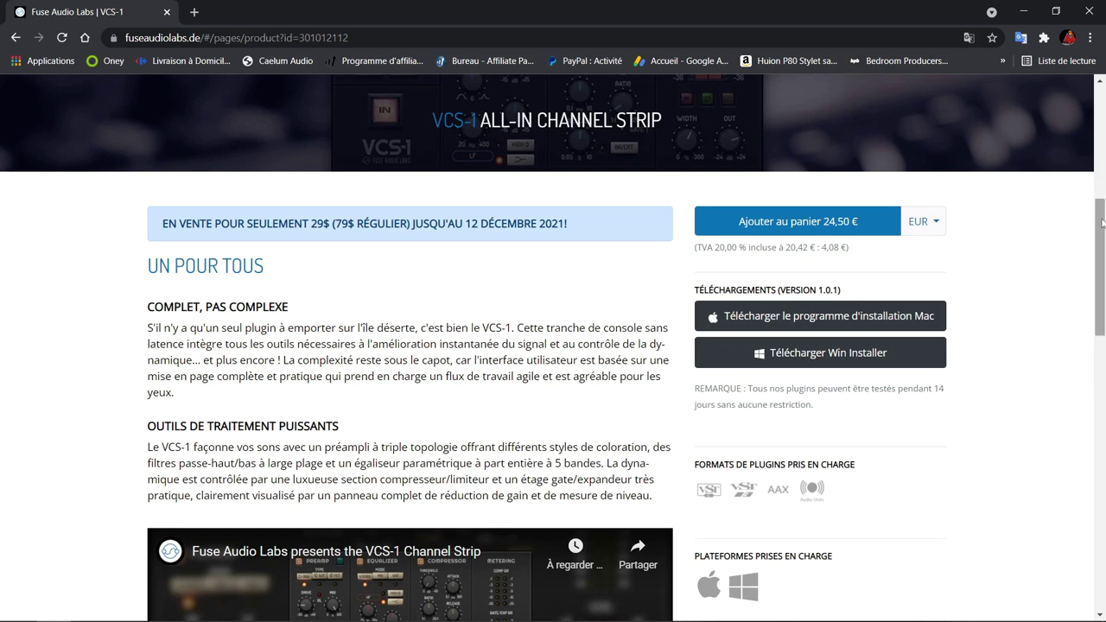
{"action": "left_click_drag", "start_coordinate": [1103, 223], "coordinate": [1099, 138]}
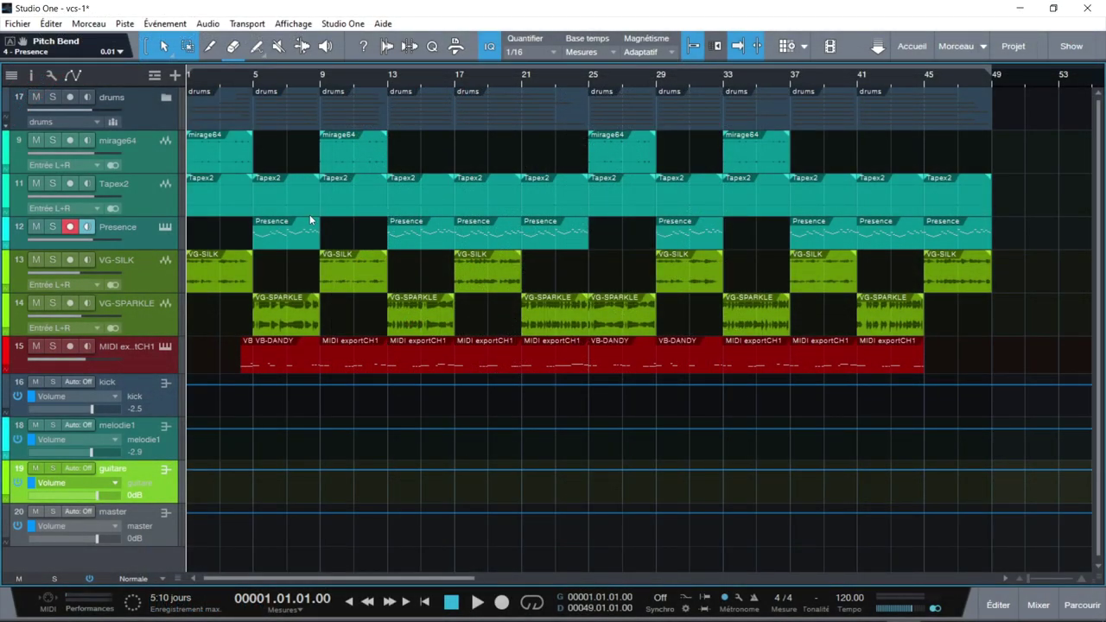
- Turn on loop playback and show the mixer with all its channel strips expanded to full width
{"action": "left_click", "coordinate": [531, 603]}
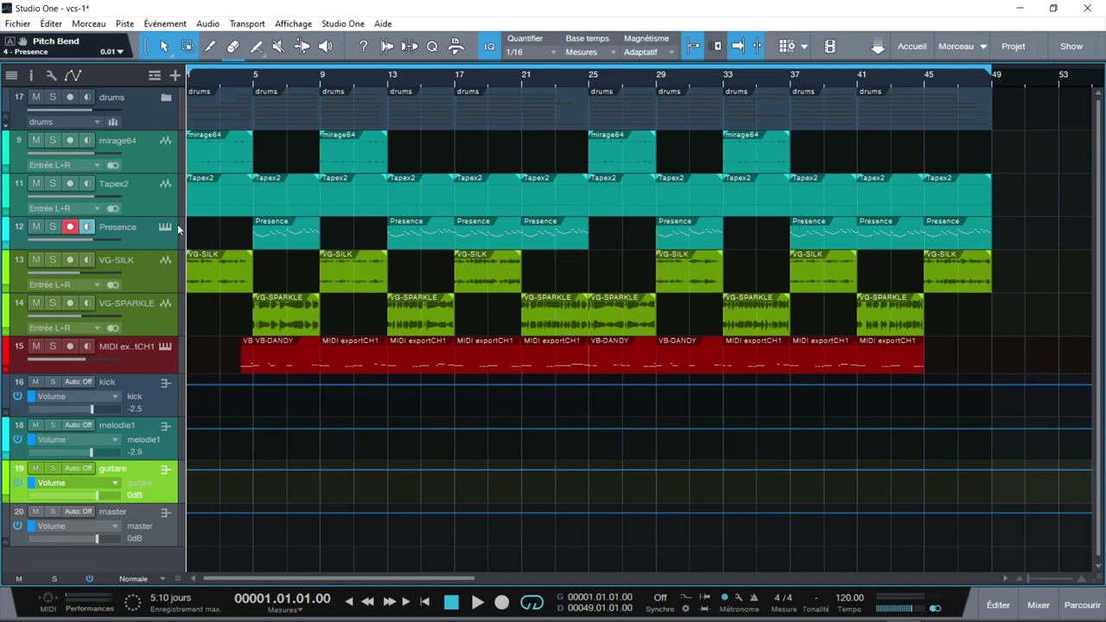
{"action": "key", "text": "F3"}
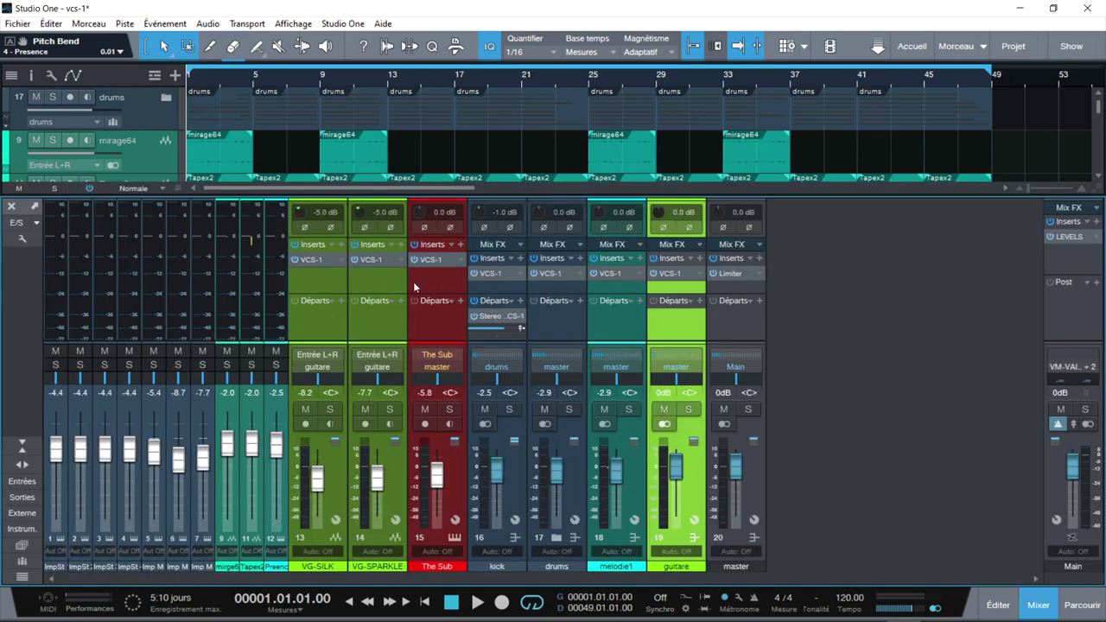
{"action": "left_click", "coordinate": [24, 467]}
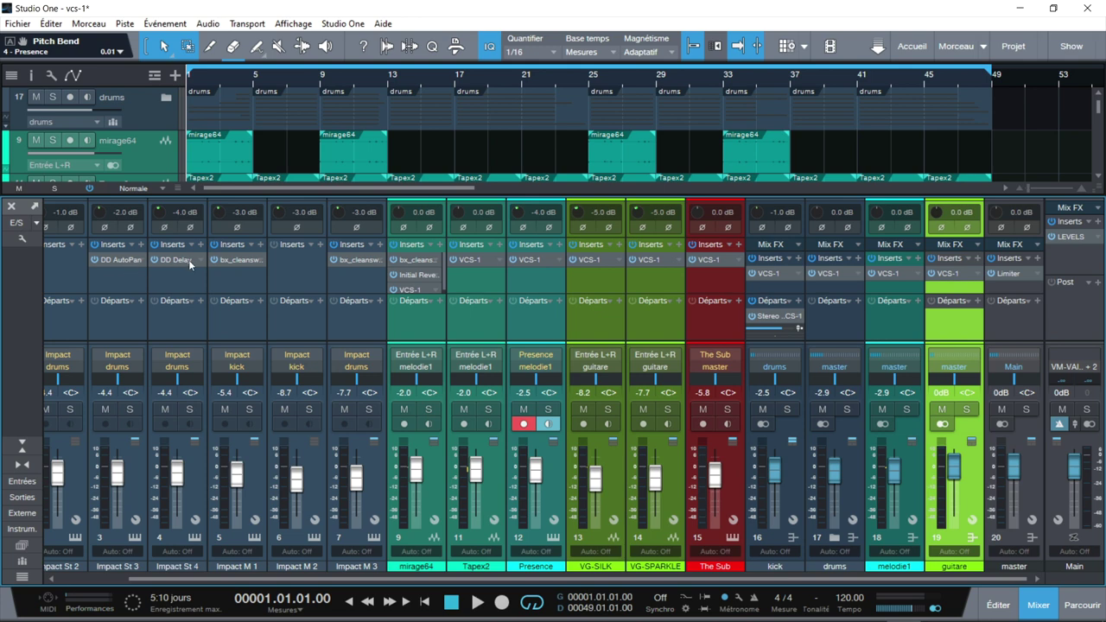
- Inspect the bx_cleansweep inserts on the Impact M 1 and Impact M 3 channels and close the plugin window
{"action": "left_click", "coordinate": [238, 263]}
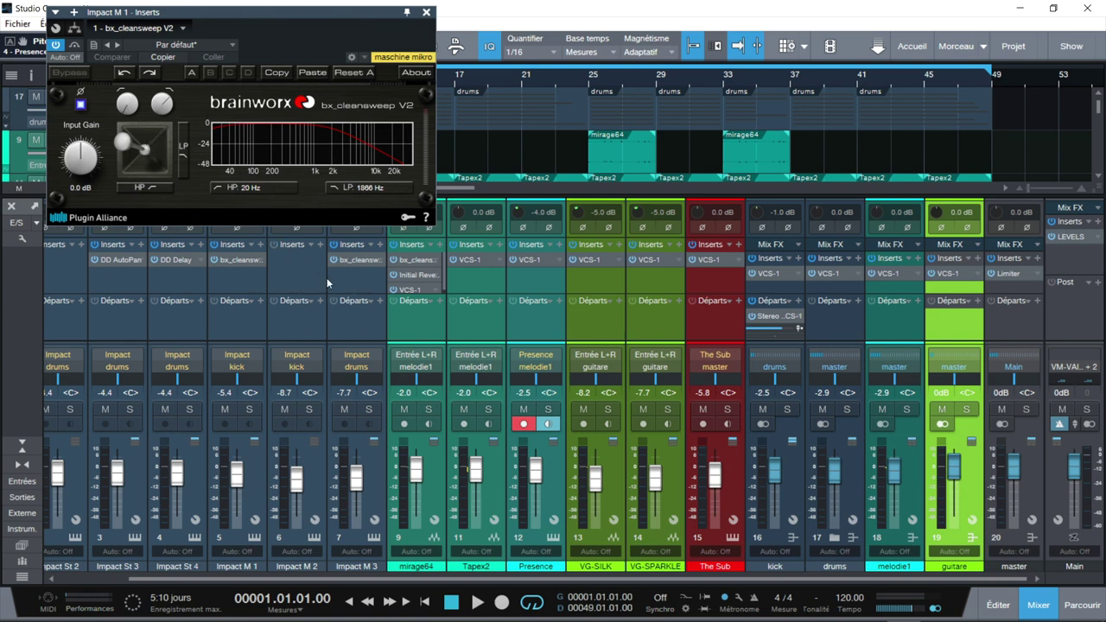
{"action": "left_click", "coordinate": [356, 259]}
{"action": "left_click", "coordinate": [427, 13]}
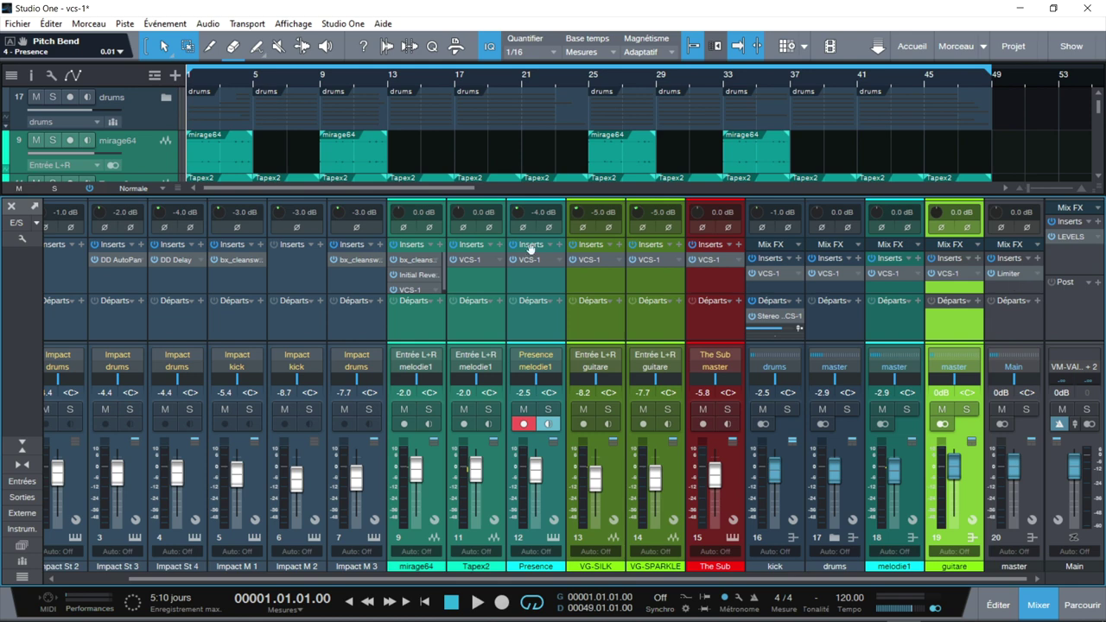
- Open the VCS-1 insert on Tapex2 and try its preamp type and power switches, leaving BJT selected and the preamp on
{"action": "left_click", "coordinate": [481, 260]}
{"action": "left_click_drag", "start_coordinate": [434, 24], "coordinate": [535, 13]}
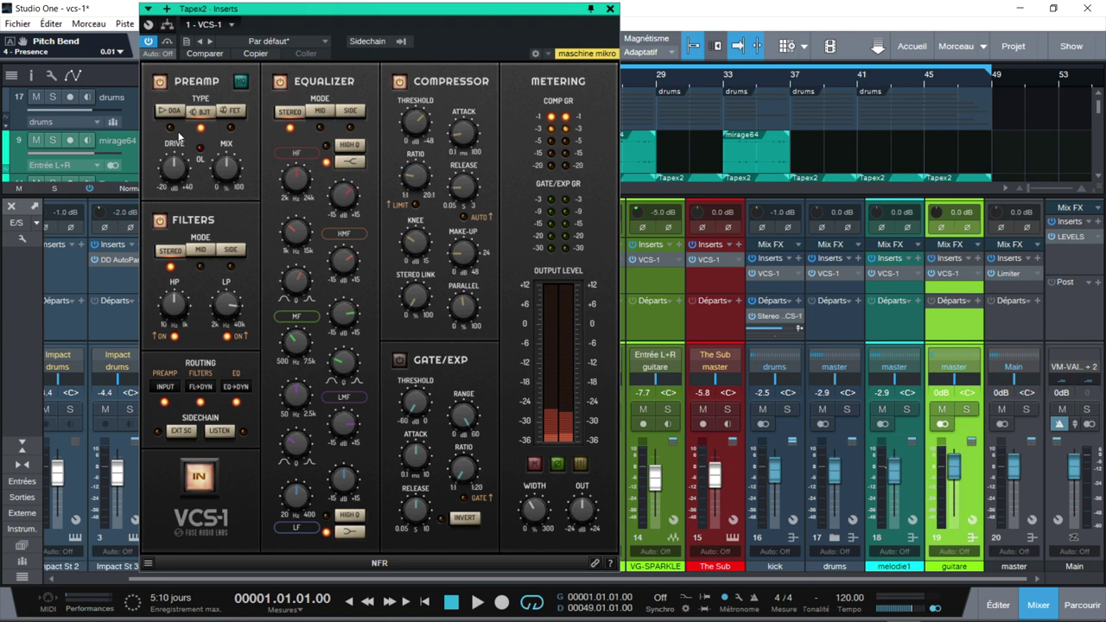
{"action": "left_click_drag", "start_coordinate": [169, 113], "coordinate": [209, 118]}
{"action": "left_click", "coordinate": [209, 119]}
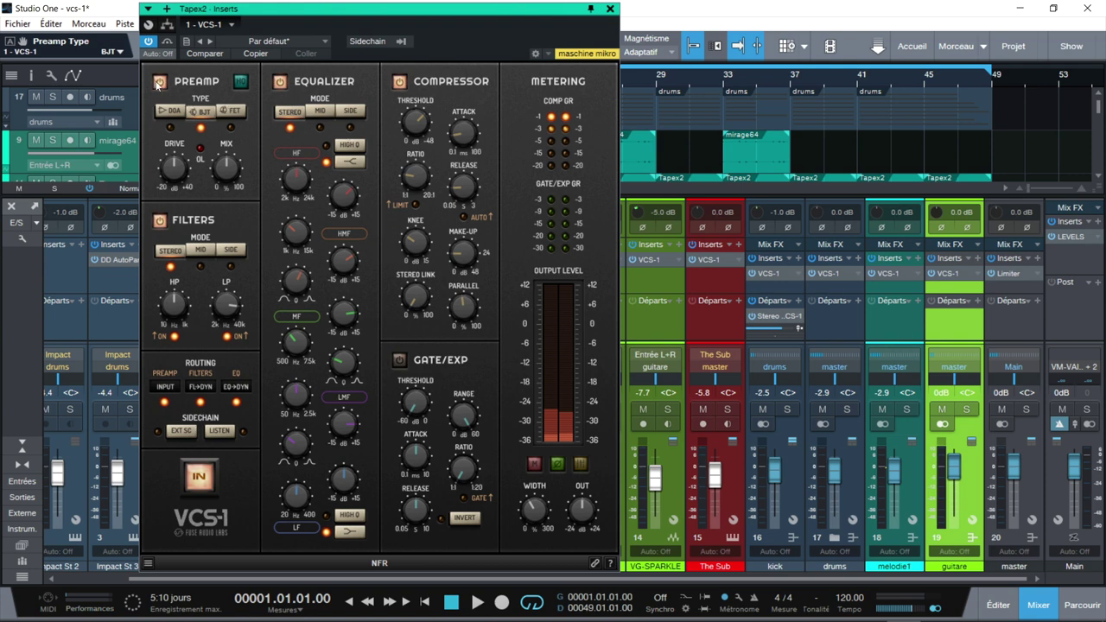
{"action": "left_click", "coordinate": [159, 82]}
{"action": "left_click", "coordinate": [159, 82]}
- Switch Ext SC on and off, and enable the plugin's sidechain input to view its source list before disabling it
{"action": "left_click", "coordinate": [177, 432]}
{"action": "left_click", "coordinate": [179, 434]}
{"action": "left_click", "coordinate": [369, 42]}
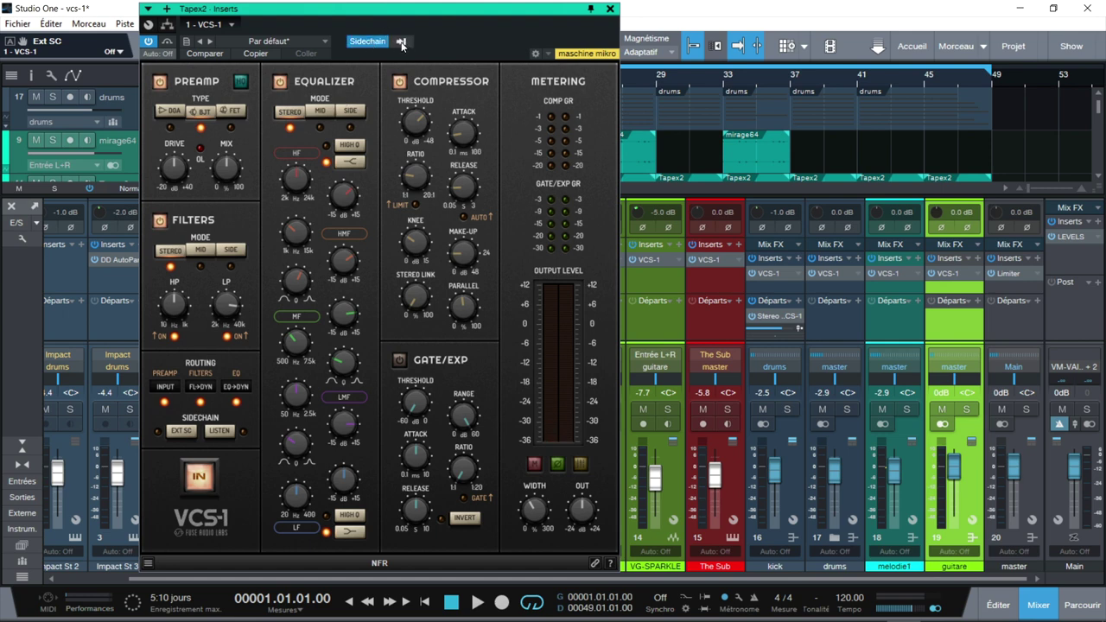
{"action": "left_click", "coordinate": [403, 44]}
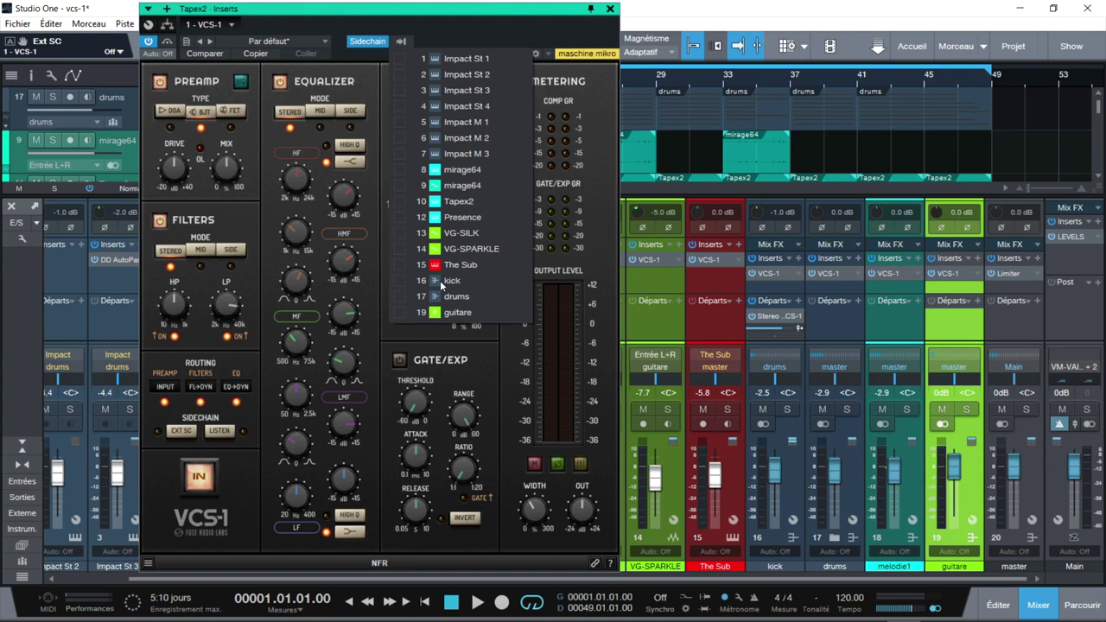
{"action": "left_click", "coordinate": [364, 45]}
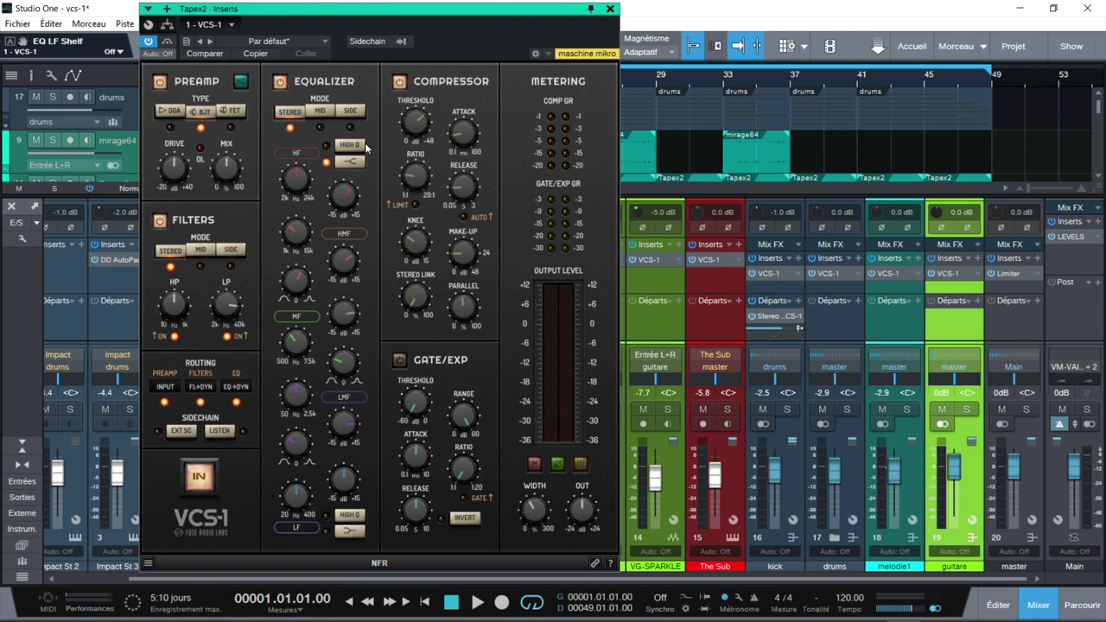
- Toggle the equalizer's HF shelf off and on, and turn on the LF shelf
{"action": "left_click", "coordinate": [349, 166]}
{"action": "left_click", "coordinate": [348, 165]}
{"action": "left_click", "coordinate": [346, 532]}
- Open the VCS-1 overview of all instances and look through the strips from Presence to Guitare
{"action": "left_click", "coordinate": [579, 467]}
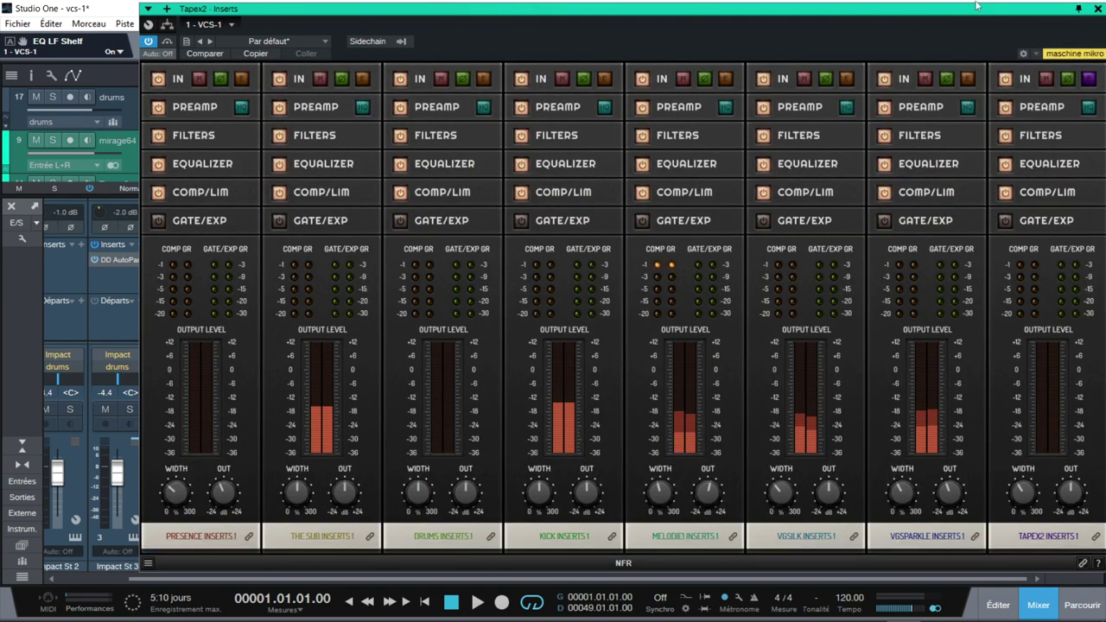
{"action": "left_click_drag", "start_coordinate": [975, 10], "coordinate": [883, 12]}
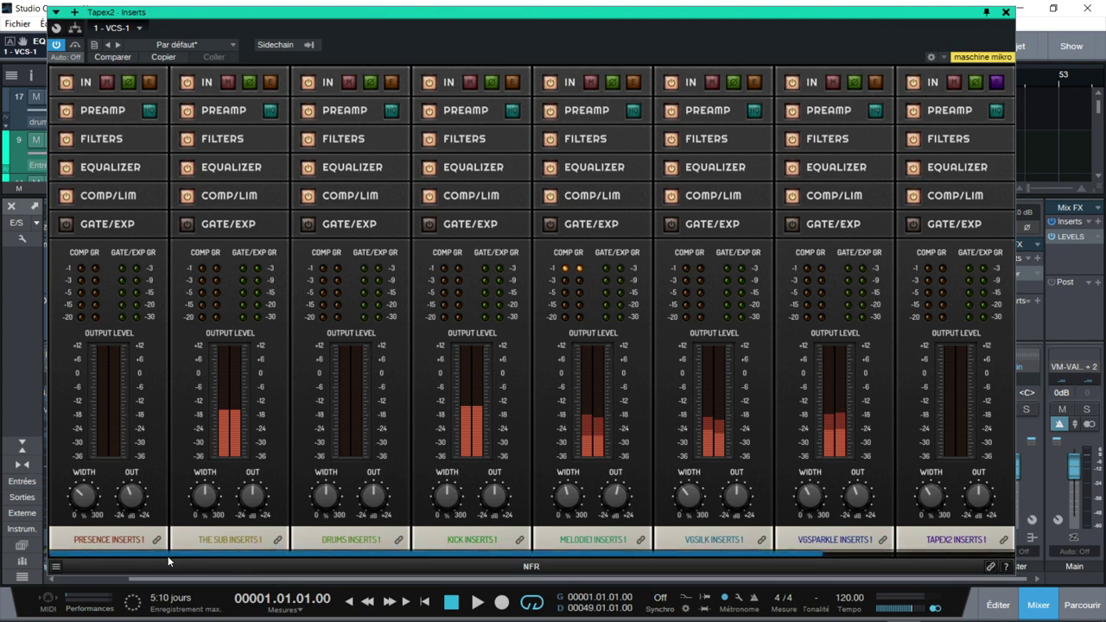
{"action": "left_click_drag", "start_coordinate": [269, 554], "coordinate": [389, 554]}
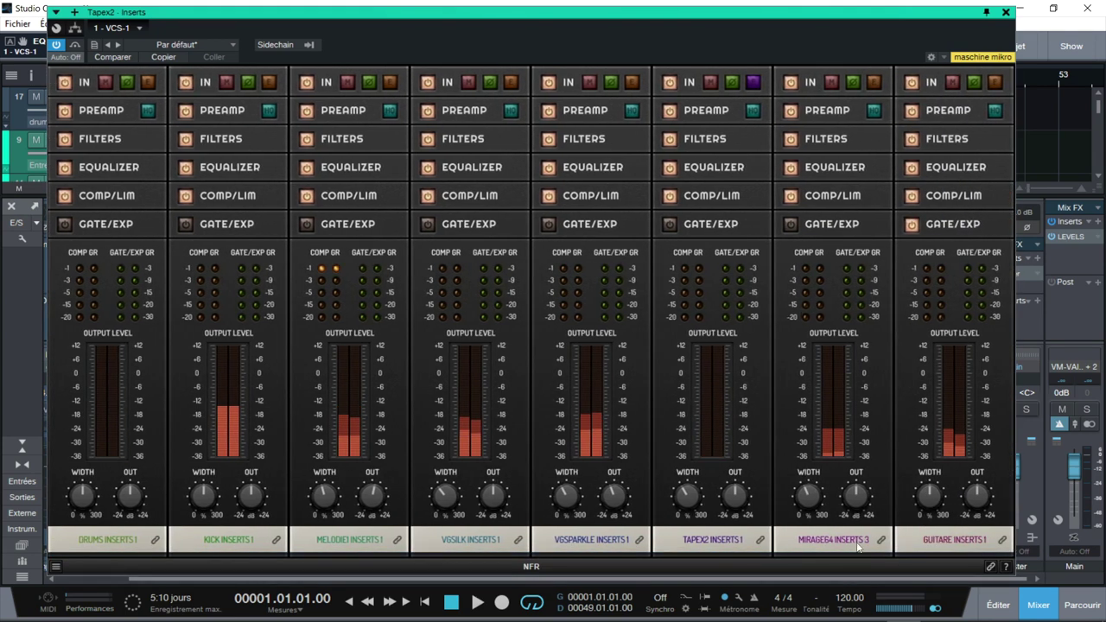
{"action": "left_click_drag", "start_coordinate": [840, 555], "coordinate": [625, 567]}
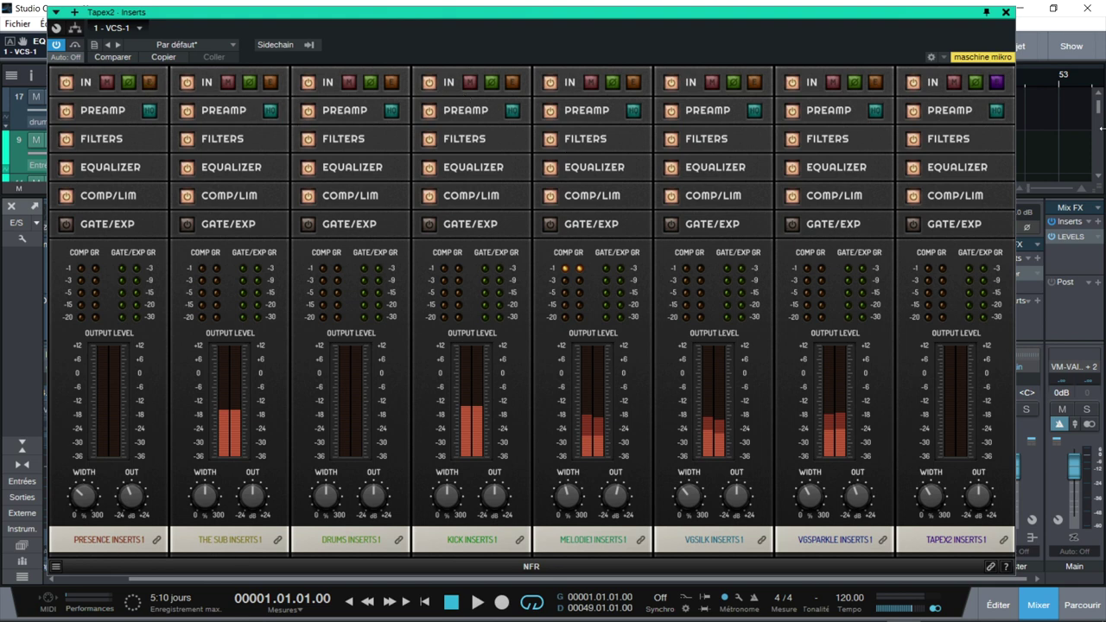
{"action": "left_click_drag", "start_coordinate": [937, 13], "coordinate": [866, 77]}
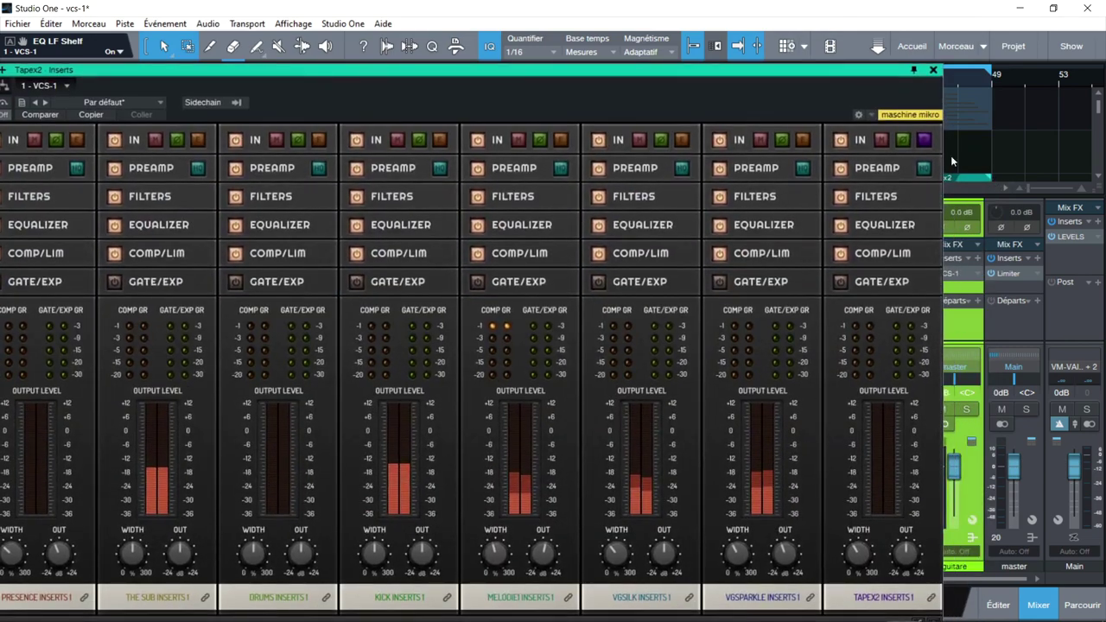
- Return to the single-channel view of the Tapex2 instance and reopen the overview of all VCS-1 instances
{"action": "left_click", "coordinate": [924, 140]}
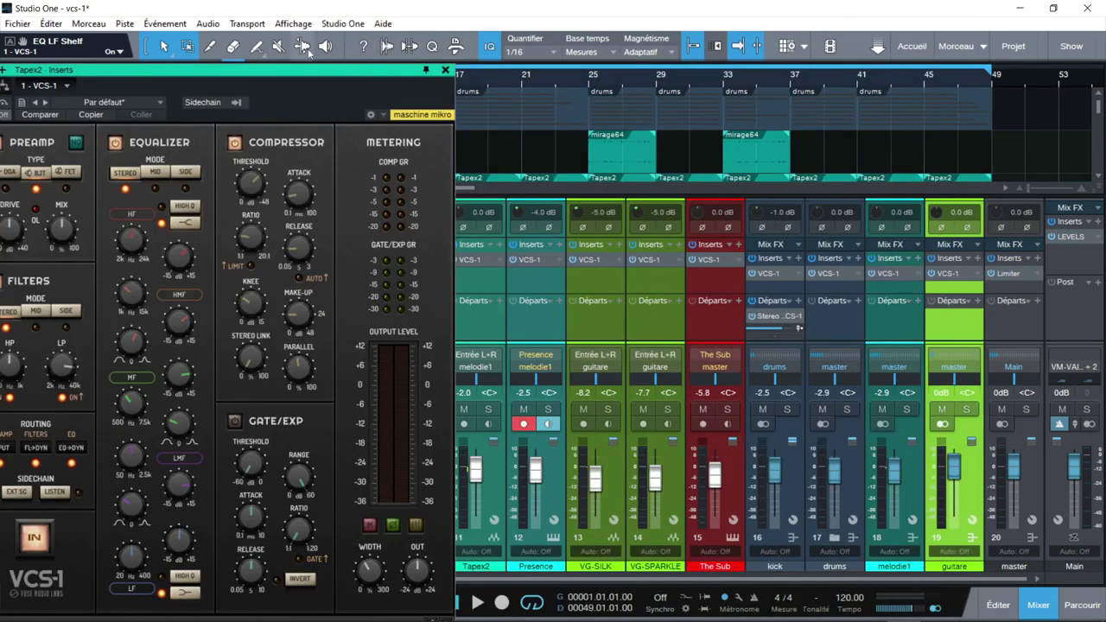
{"action": "left_click_drag", "start_coordinate": [255, 73], "coordinate": [538, 35]}
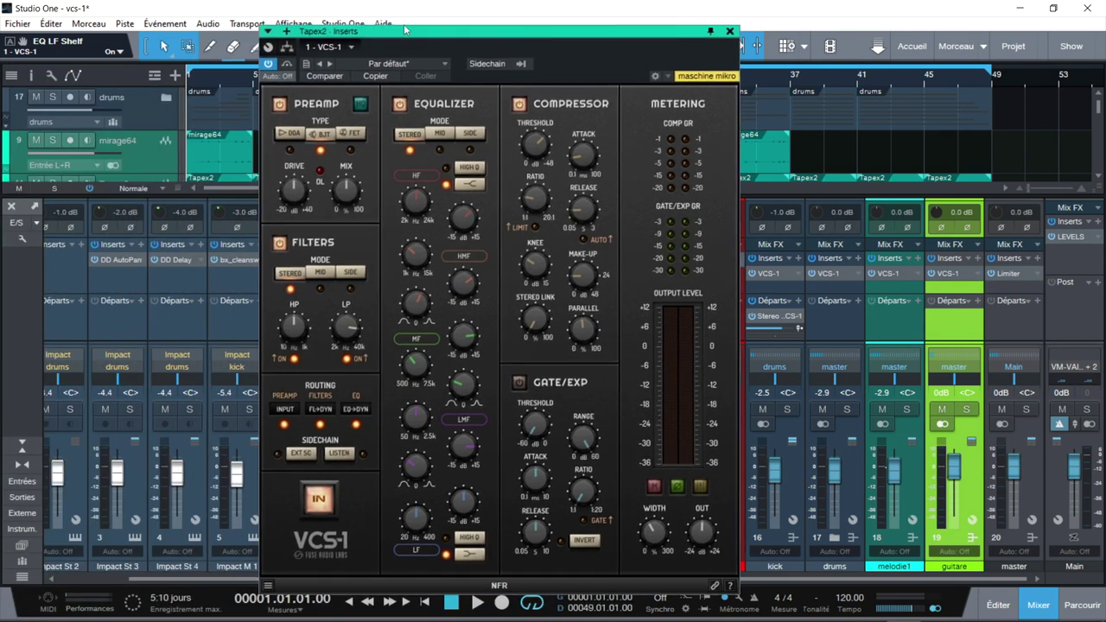
{"action": "left_click", "coordinate": [700, 487]}
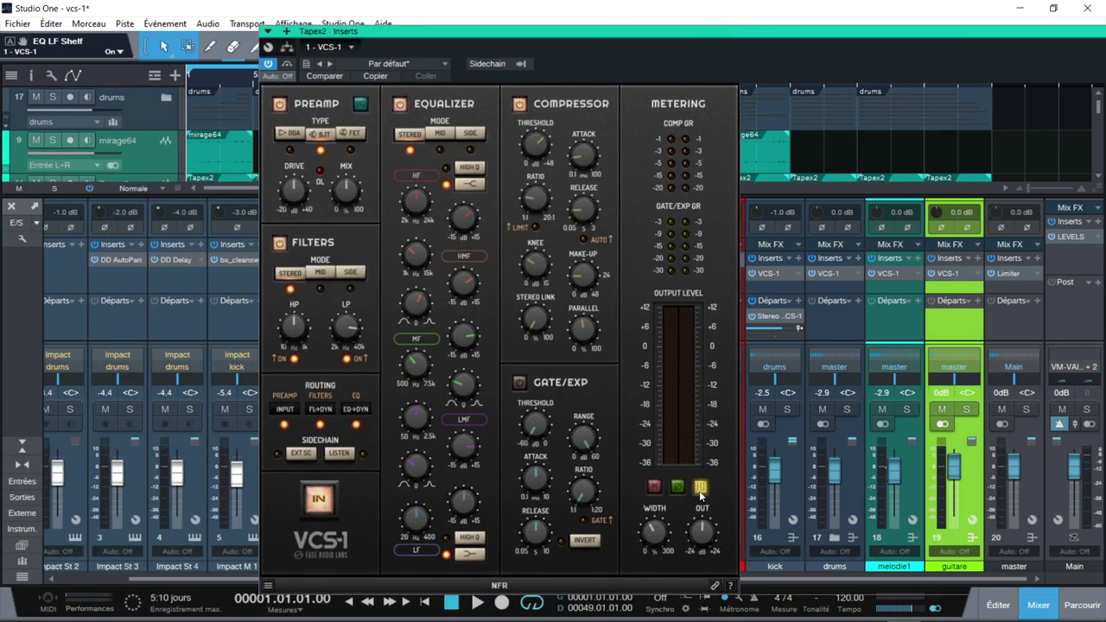
{"action": "left_click_drag", "start_coordinate": [1094, 32], "coordinate": [880, 46]}
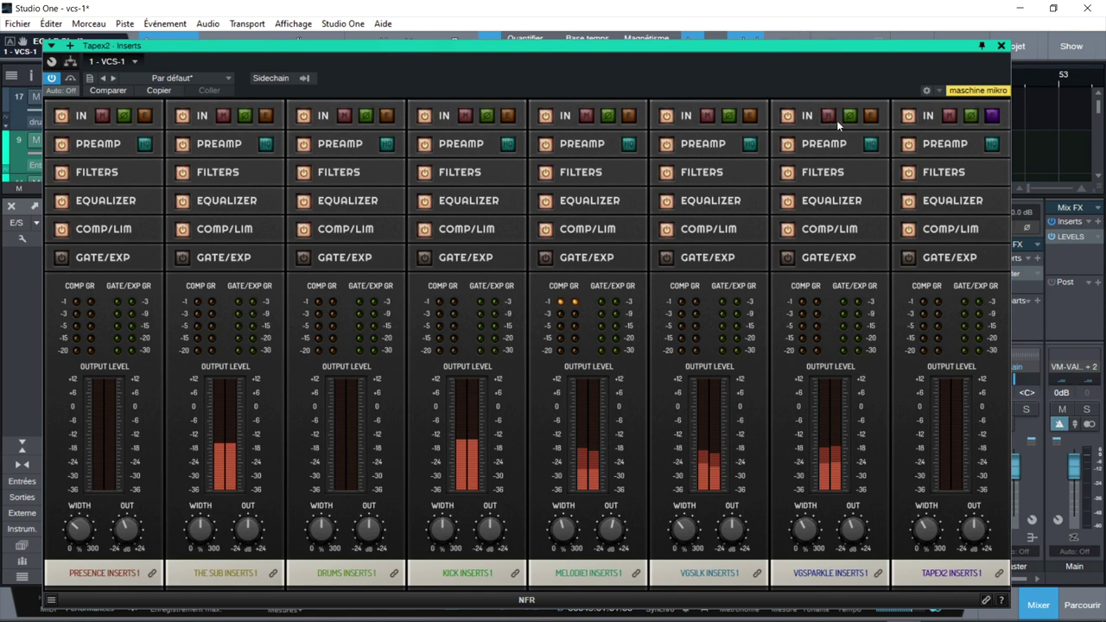
- View the full VCS-1 settings of the VGSparkle and Kick instances from the overview, closing each editor window
{"action": "left_click", "coordinate": [872, 118]}
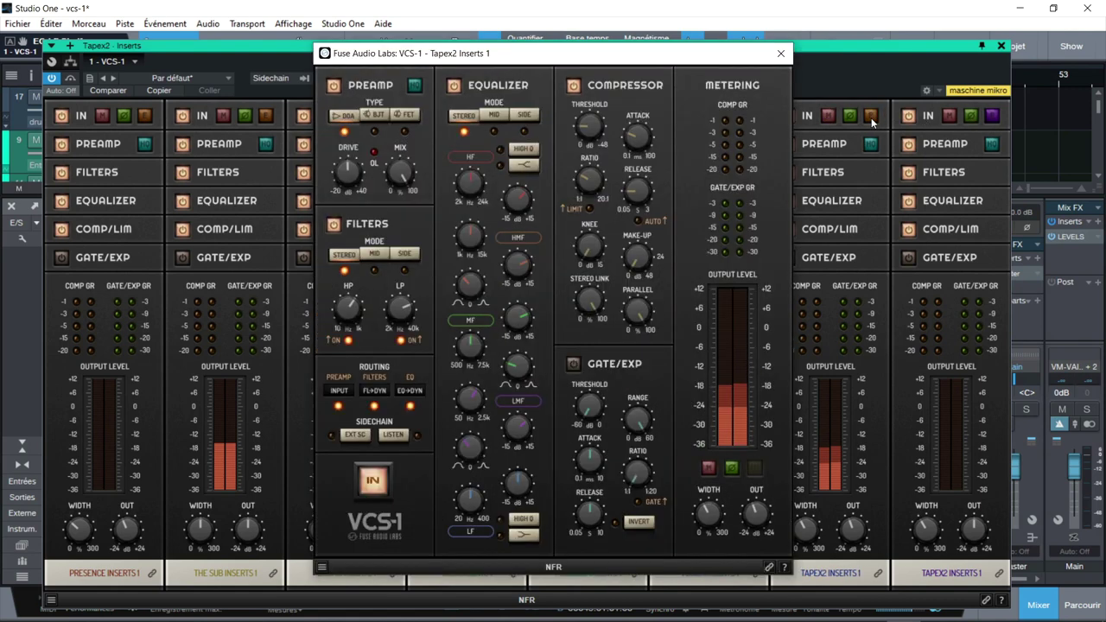
{"action": "mouse_move", "coordinate": [540, 57]}
{"action": "left_mouse_down"}
{"action": "mouse_move", "coordinate": [561, 42]}
{"action": "mouse_move", "coordinate": [533, 50]}
{"action": "left_mouse_up"}
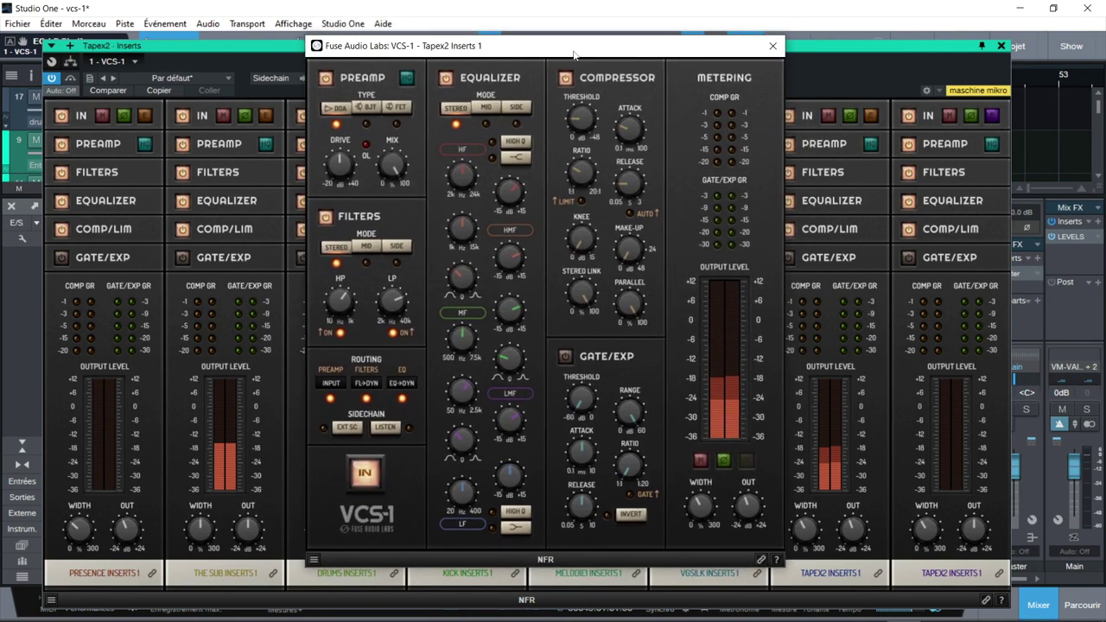
{"action": "left_click", "coordinate": [773, 46]}
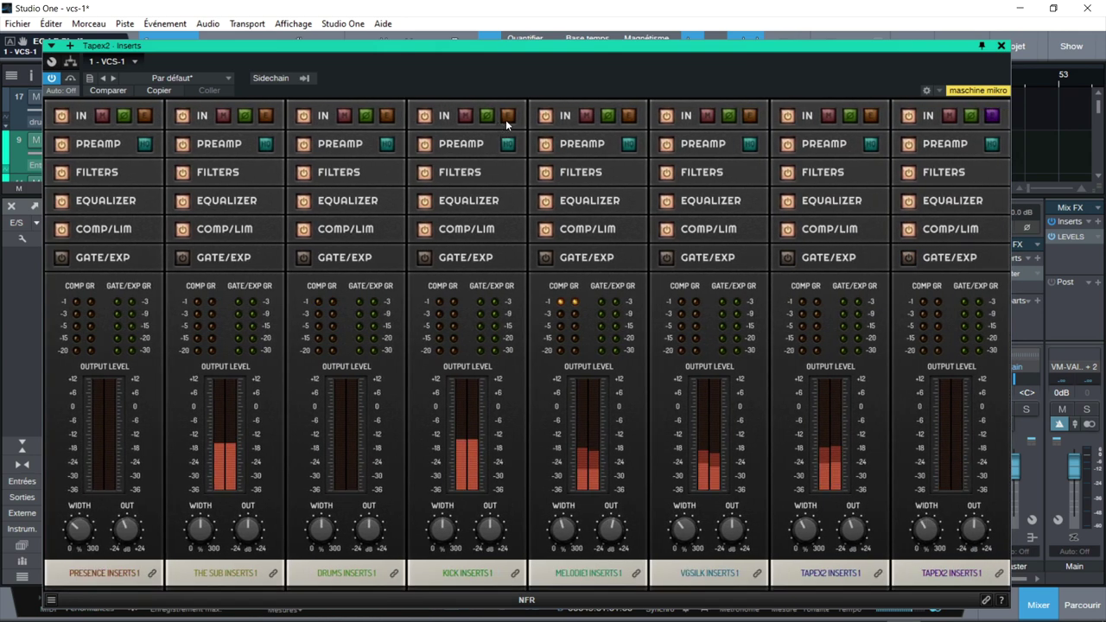
{"action": "left_click", "coordinate": [508, 116]}
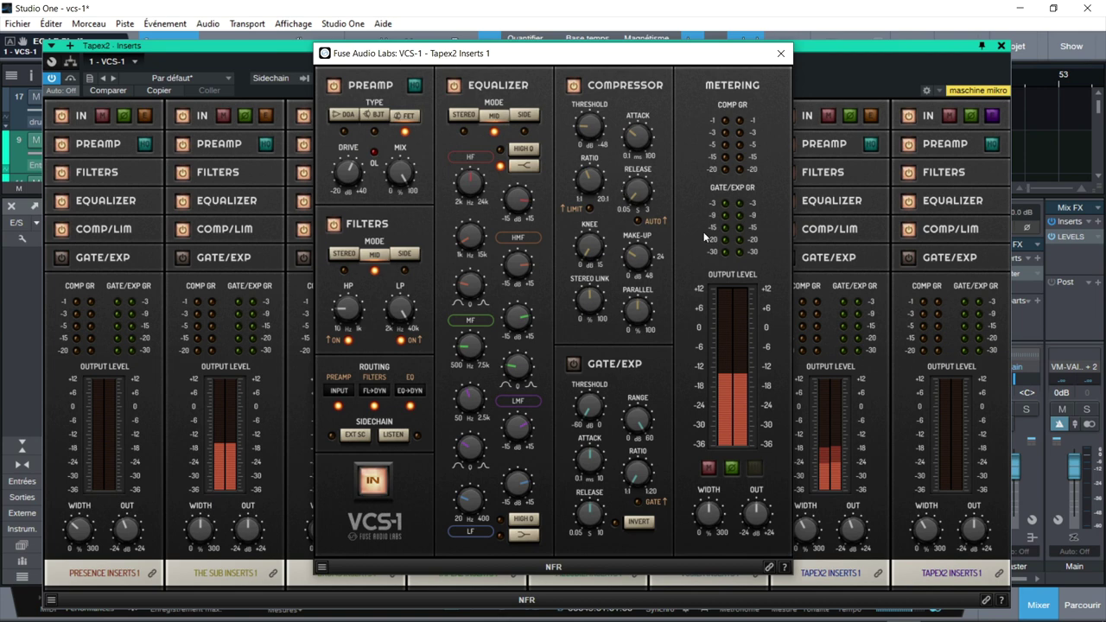
{"action": "left_click", "coordinate": [780, 53]}
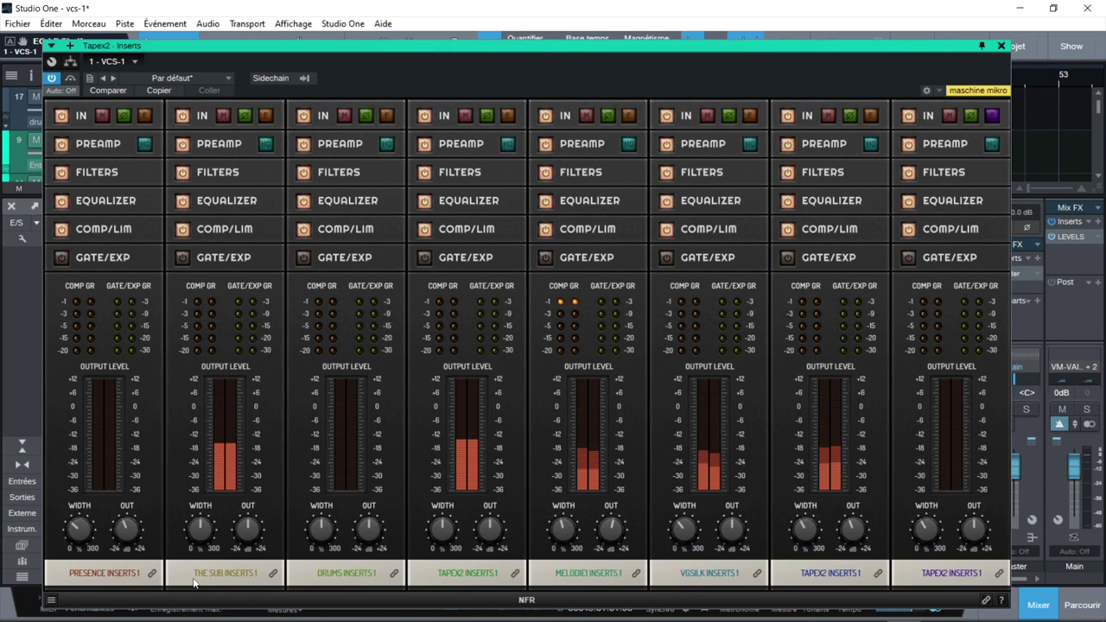
- View the full VCS-1 settings of The Sub instance, and close its editor and the Tapex2 plugin window
{"action": "left_click", "coordinate": [255, 189]}
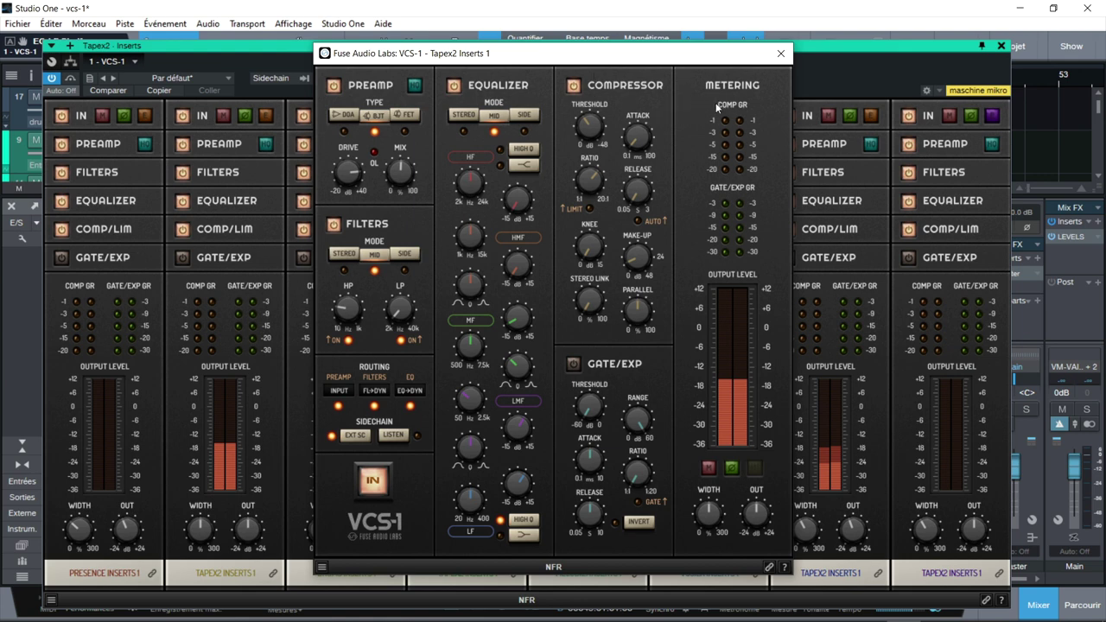
{"action": "left_click", "coordinate": [781, 53]}
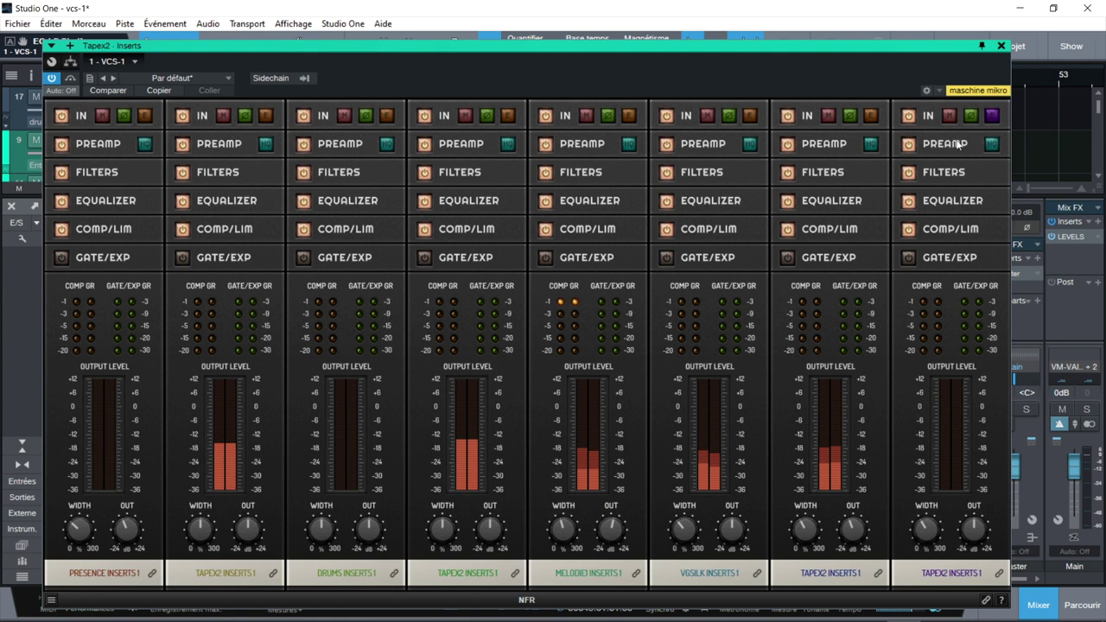
{"action": "left_click", "coordinate": [1001, 46]}
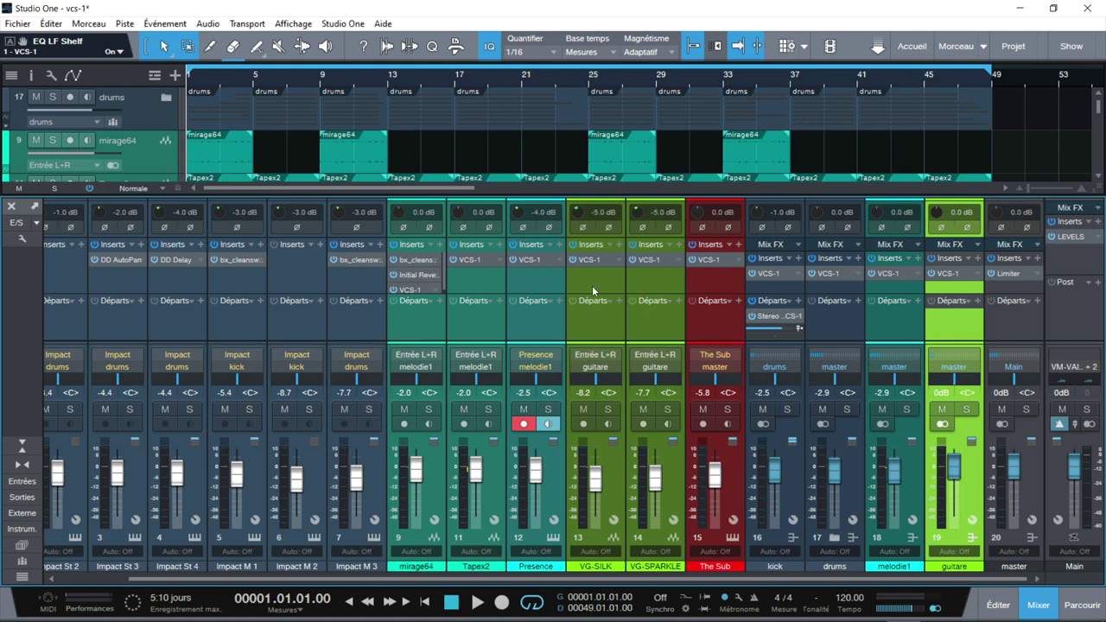
- Bypass the VCS-1 inserts on all channels and play the song from the start
{"action": "left_click", "coordinate": [698, 264]}
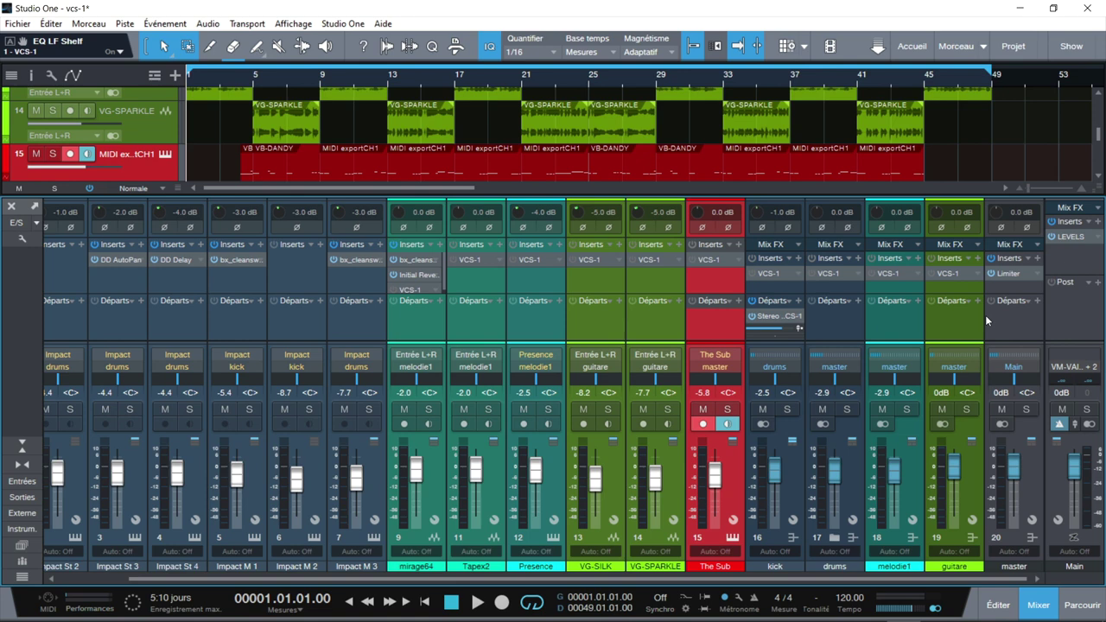
{"action": "key", "text": "space"}
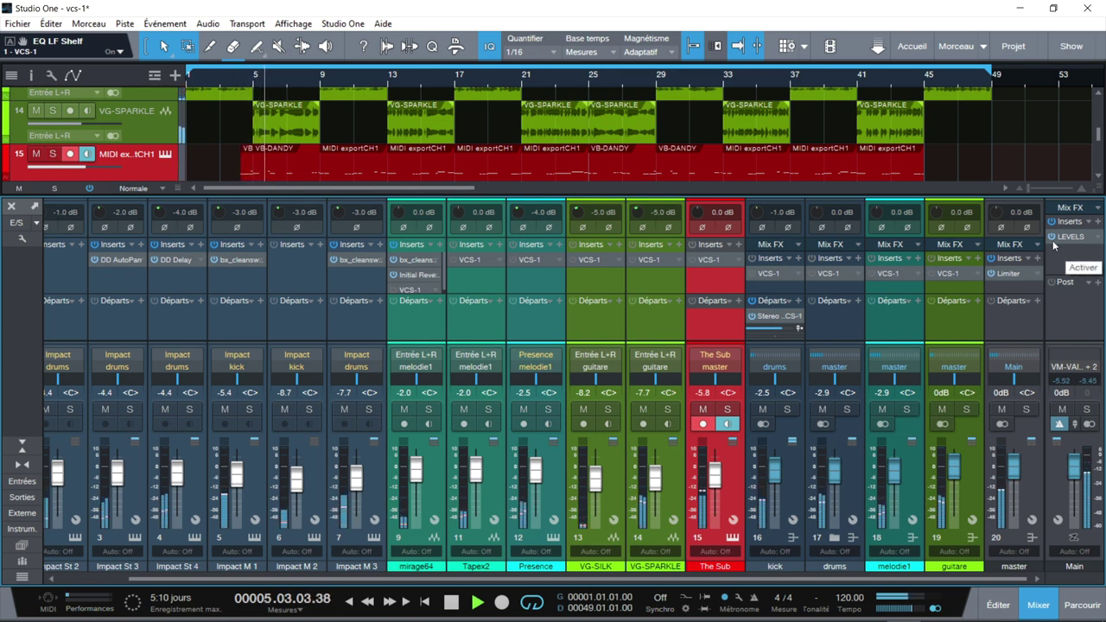
- Hide the mixer to follow playback in the full arrangement, and show the mixer again
{"action": "key", "text": "F3"}
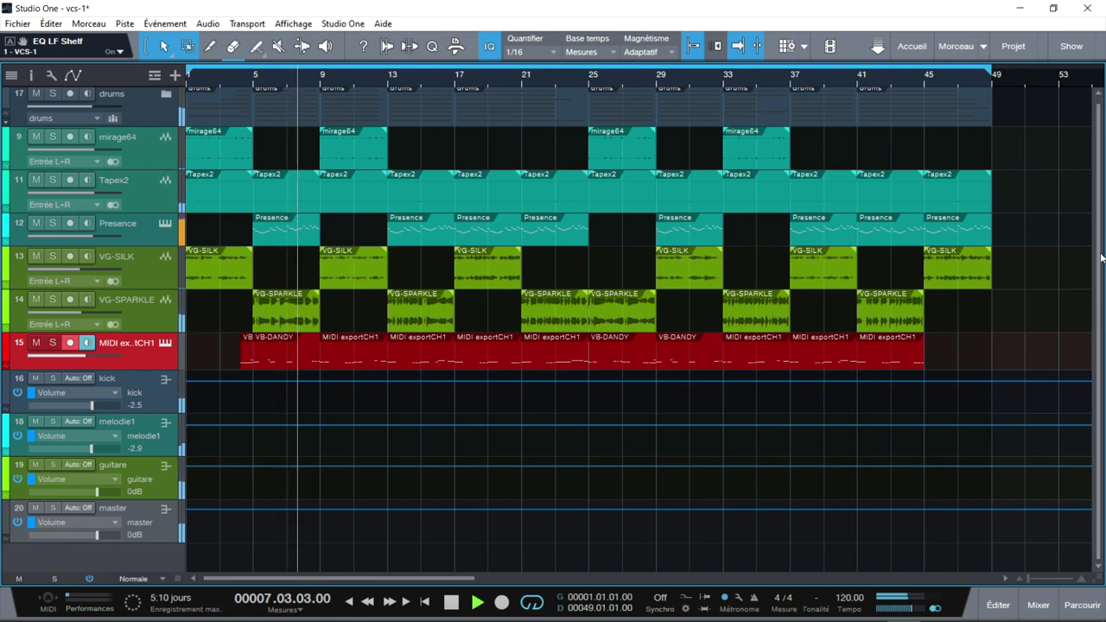
{"action": "left_click_drag", "start_coordinate": [1102, 257], "coordinate": [1102, 228]}
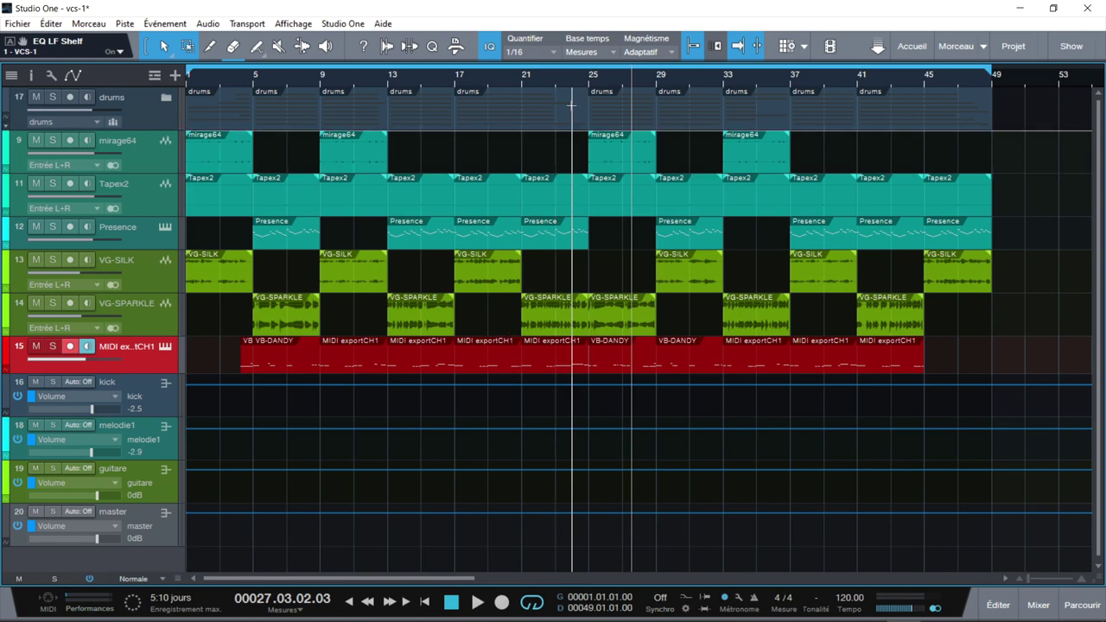
{"action": "key", "text": "F3"}
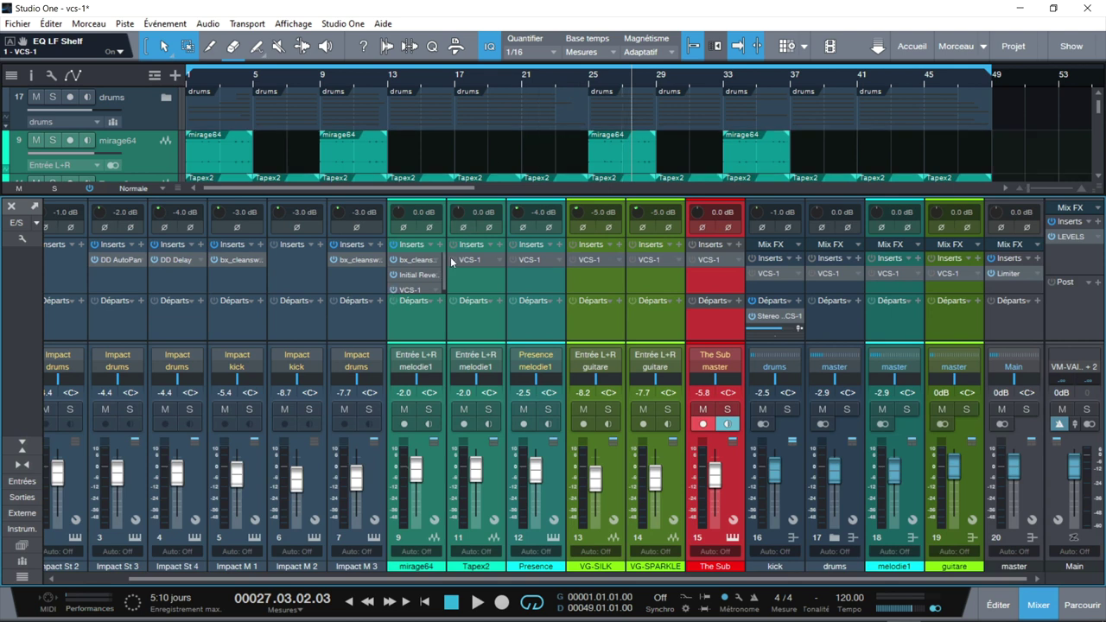
- Reactivate the bypassed VCS-1 inserts on all channels and play the song from the start
{"action": "left_click", "coordinate": [860, 259]}
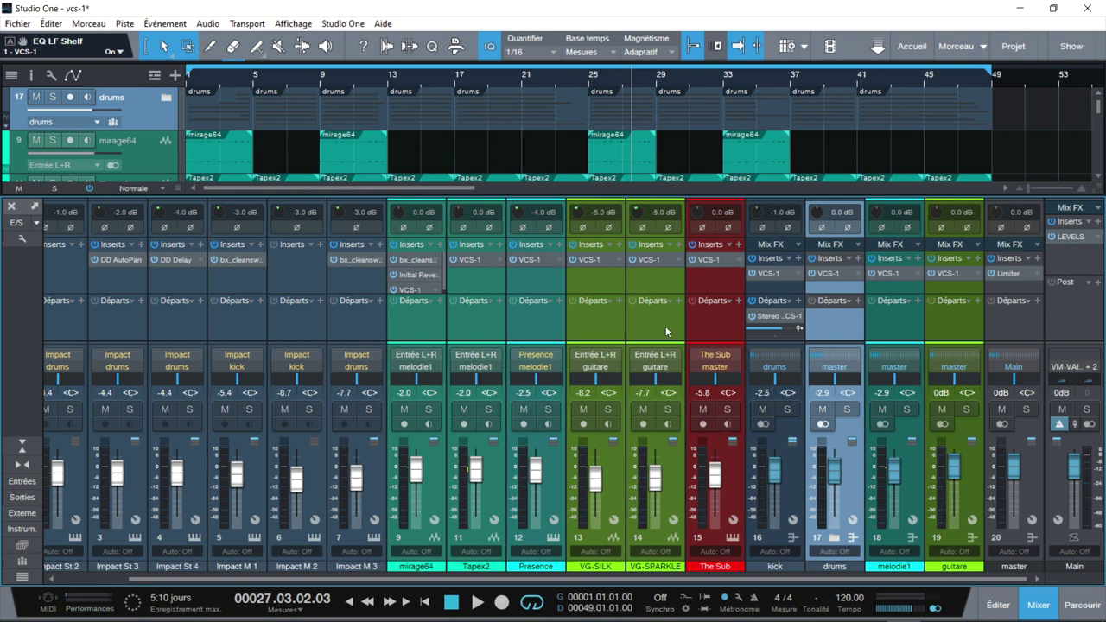
{"action": "key", "text": "comma"}
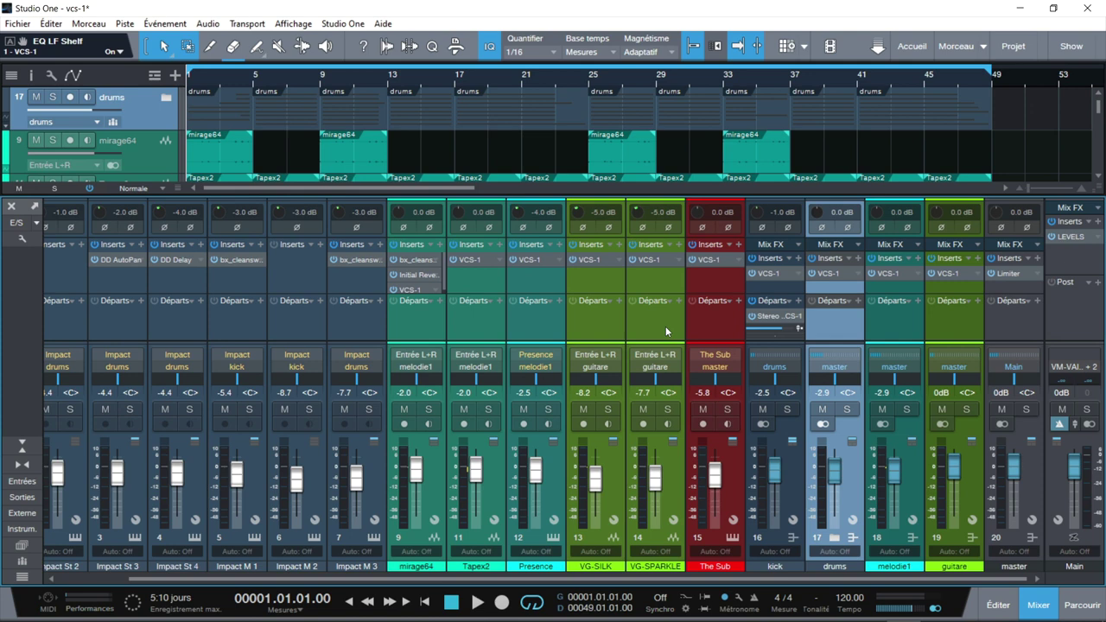
{"action": "key", "text": "space"}
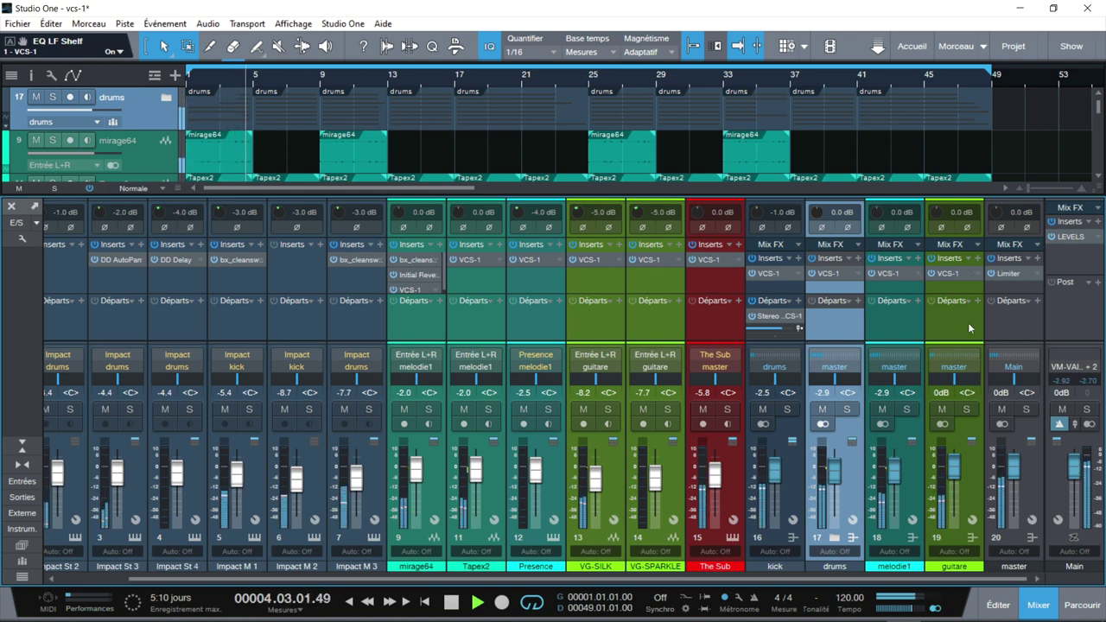
- Open the guitare bus VCS-1, look through the overview of all VCS-1 instances during playback, and close the window
{"action": "left_click", "coordinate": [957, 274]}
{"action": "left_click_drag", "start_coordinate": [1047, 5], "coordinate": [749, 33]}
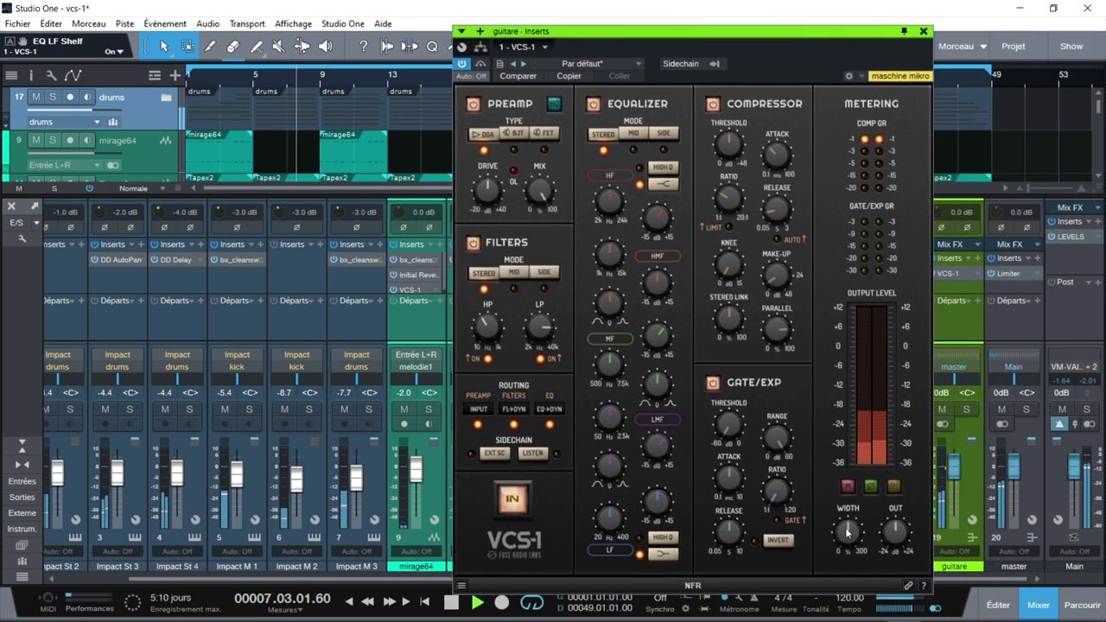
{"action": "left_click", "coordinate": [893, 489]}
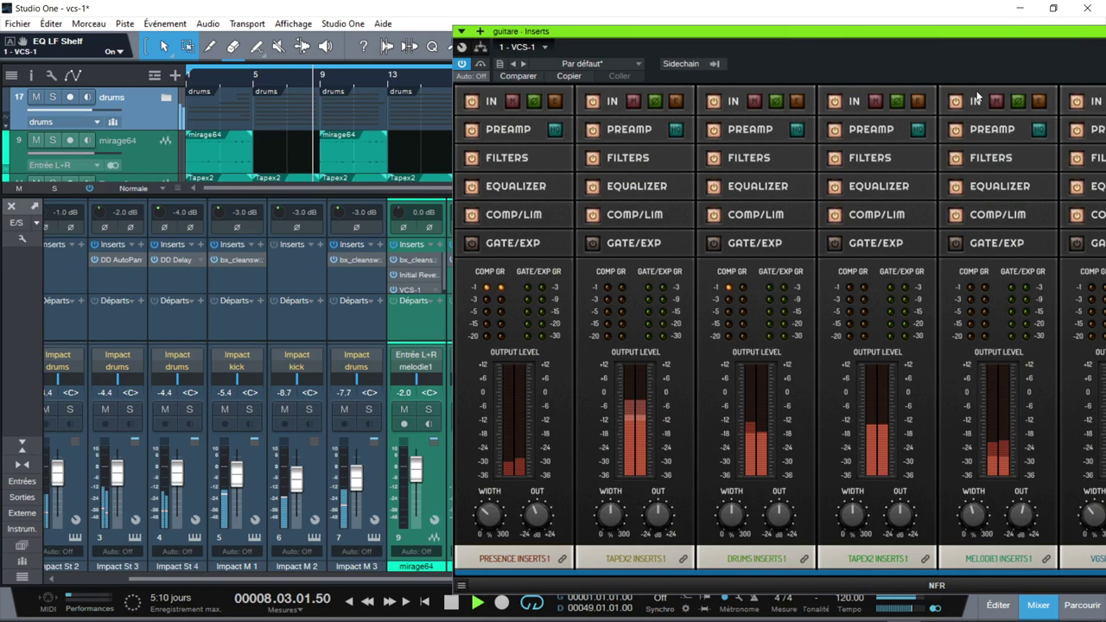
{"action": "left_click_drag", "start_coordinate": [987, 33], "coordinate": [588, 24]}
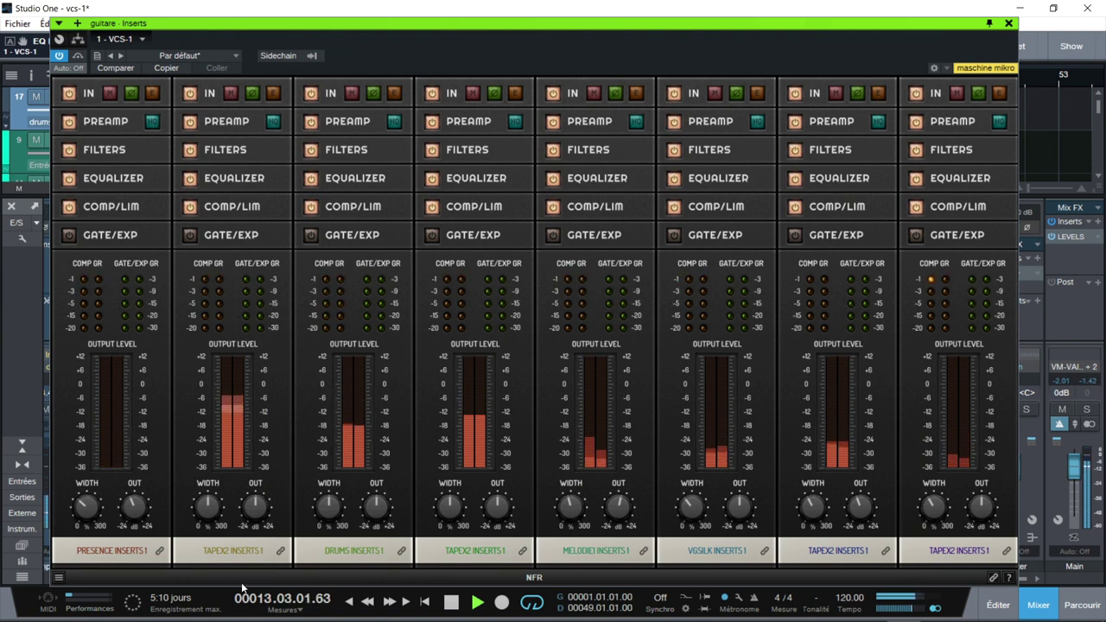
{"action": "mouse_move", "coordinate": [234, 565]}
{"action": "left_click_drag", "start_coordinate": [233, 565], "coordinate": [427, 597]}
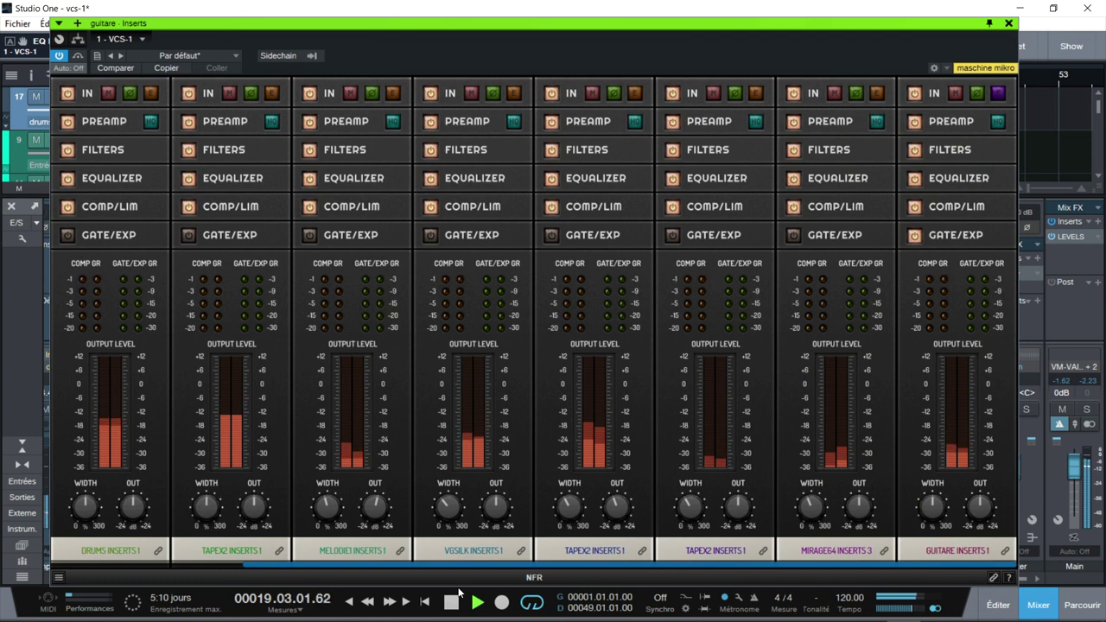
{"action": "left_click_drag", "start_coordinate": [459, 595], "coordinate": [194, 593]}
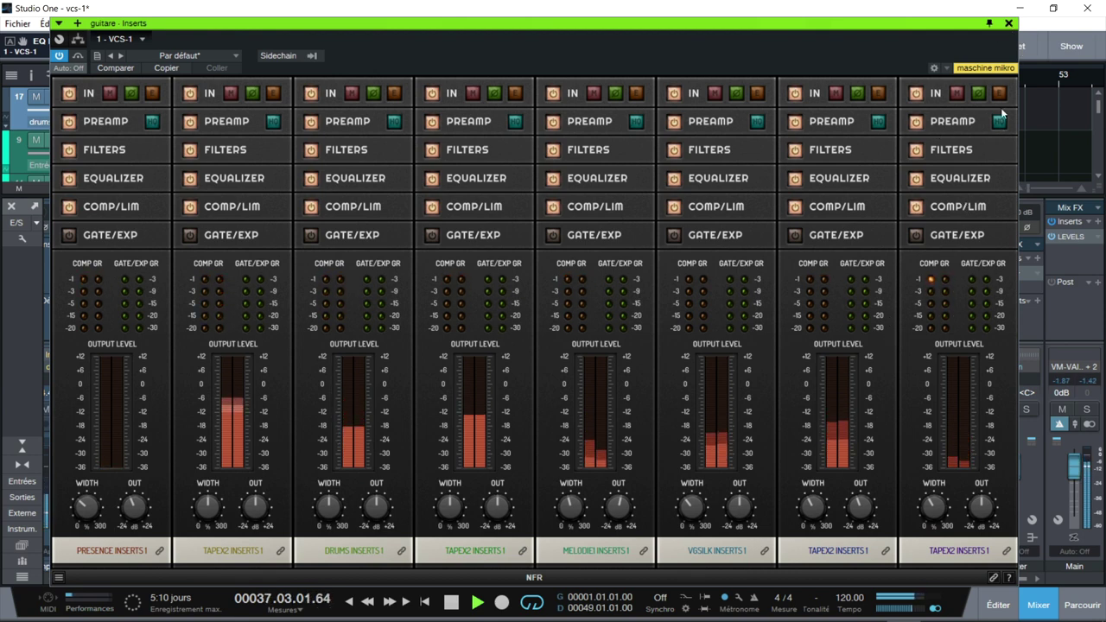
{"action": "left_click", "coordinate": [1009, 23]}
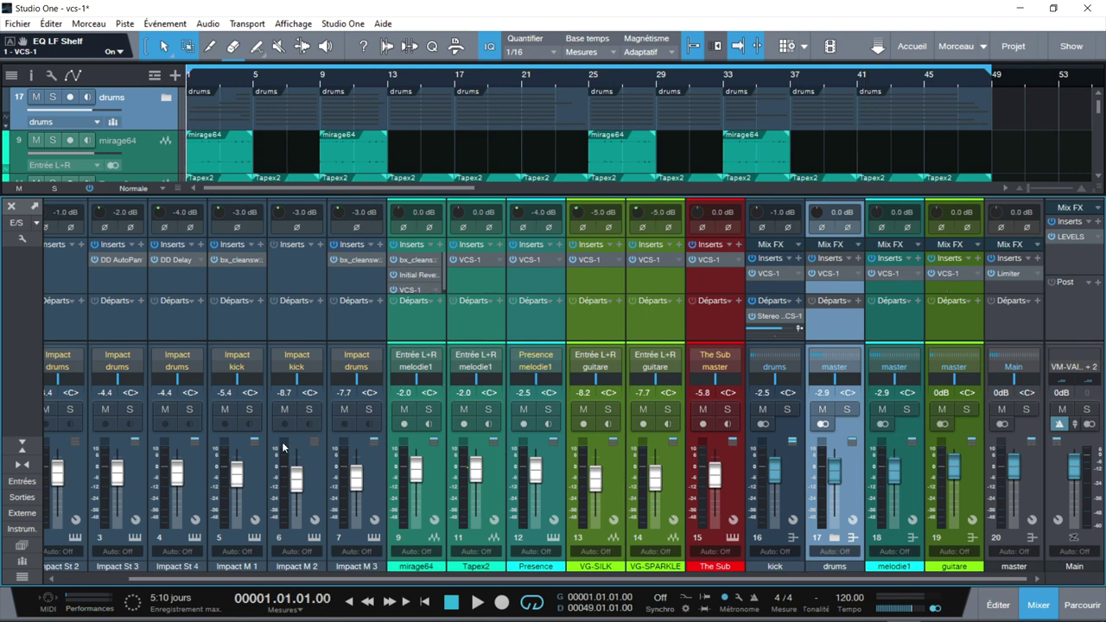
- Play the song from the start and check the plugins' processor load in the performance monitor, closing it again
{"action": "key", "text": "space"}
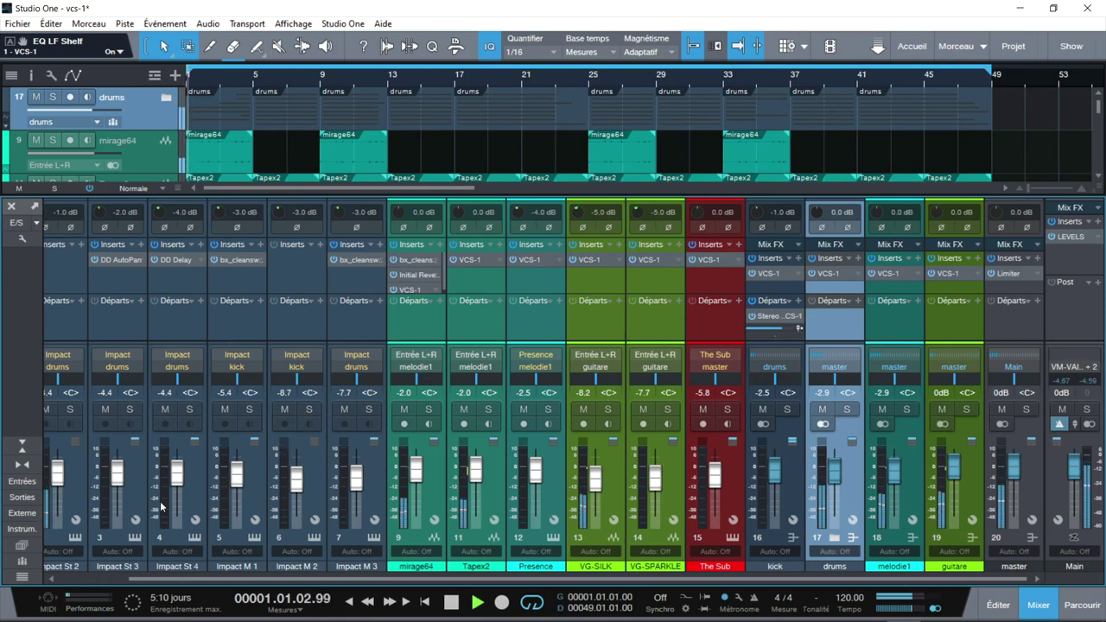
{"action": "left_click", "coordinate": [91, 596]}
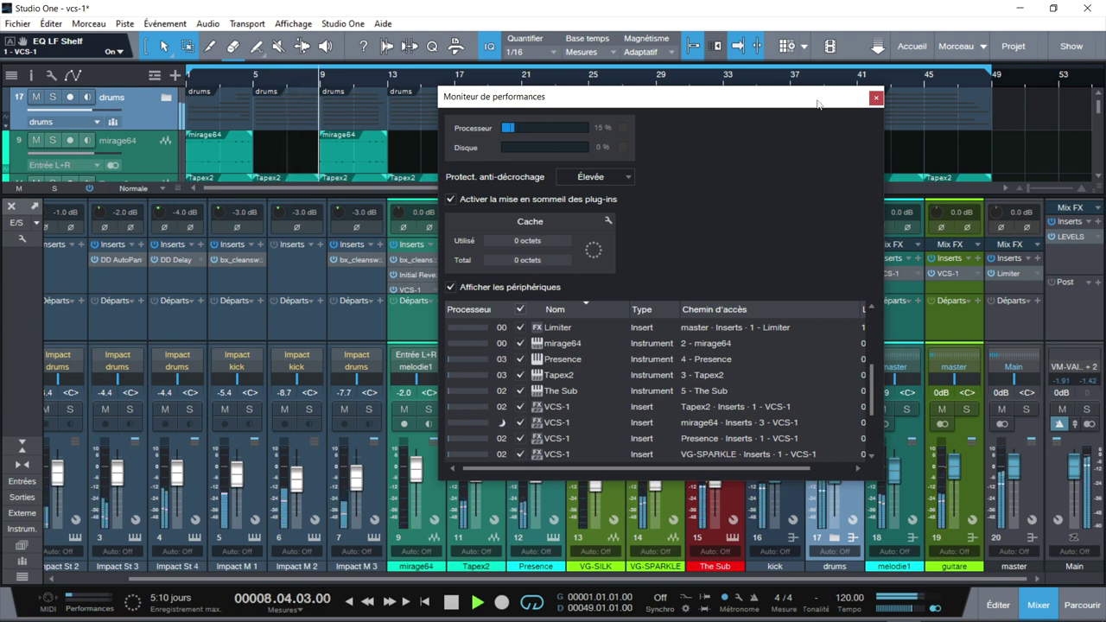
{"action": "left_click", "coordinate": [876, 98]}
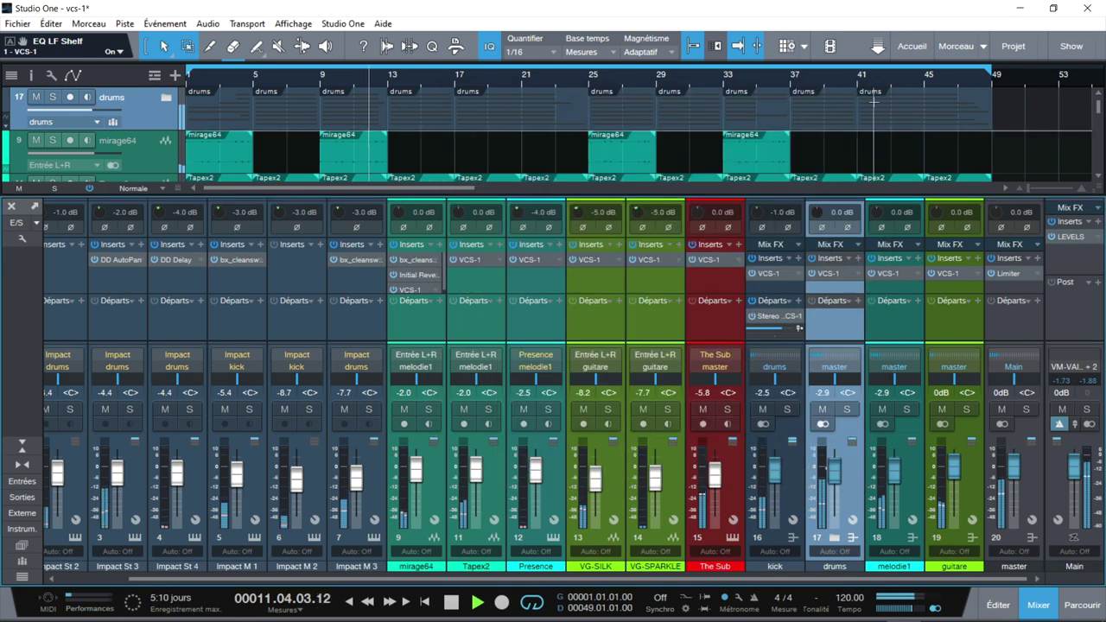
- View the VCS-1 settings on the Tapex2 channel and close the plugin window
{"action": "left_click", "coordinate": [471, 260]}
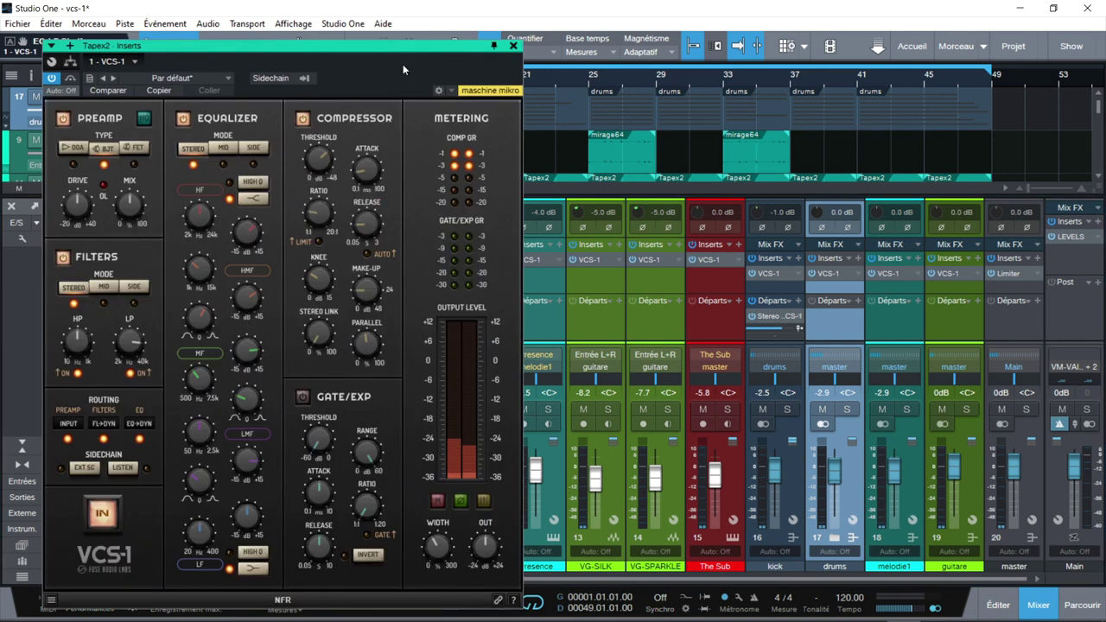
{"action": "left_click_drag", "start_coordinate": [383, 52], "coordinate": [411, 46]}
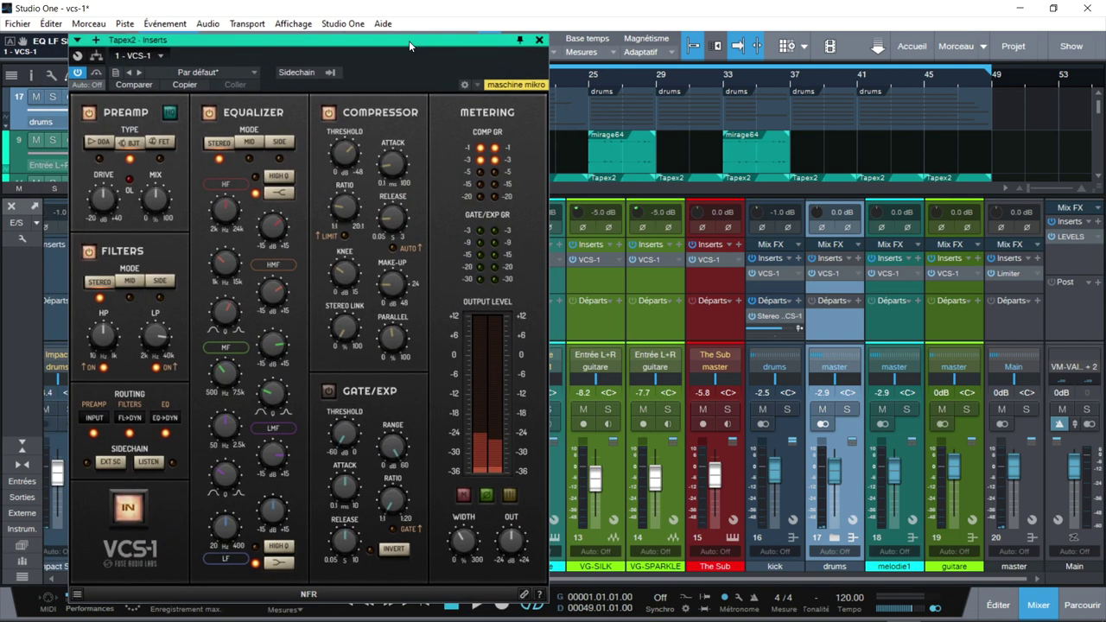
{"action": "left_click", "coordinate": [541, 40]}
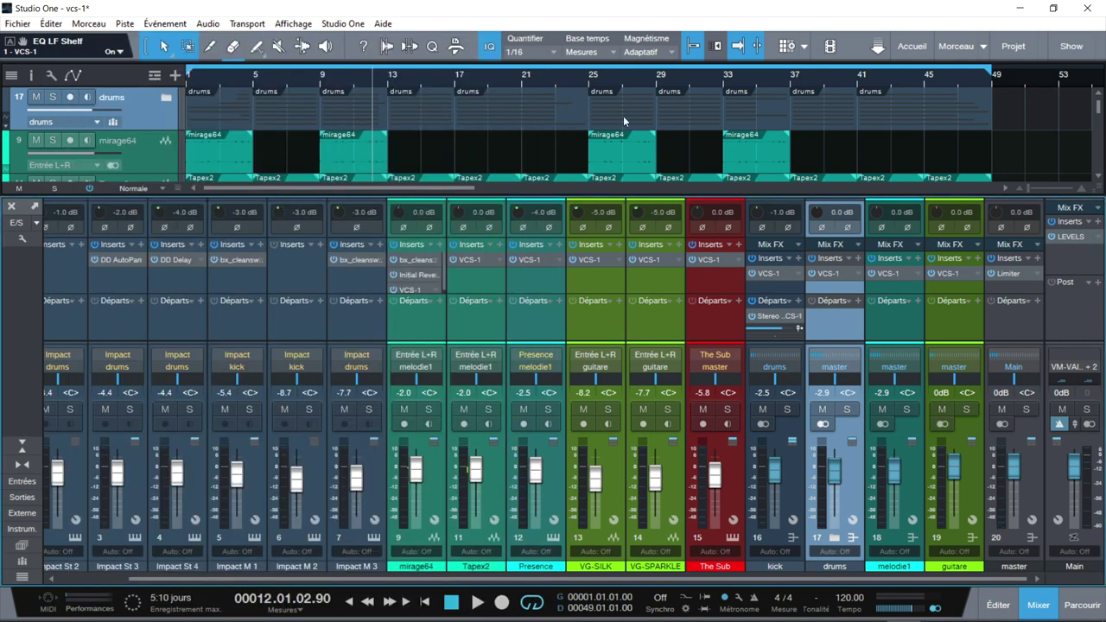
- Solo The Sub with its VCS-1 editor open, set the loop start to bar 5, and play from there
{"action": "left_click", "coordinate": [703, 261]}
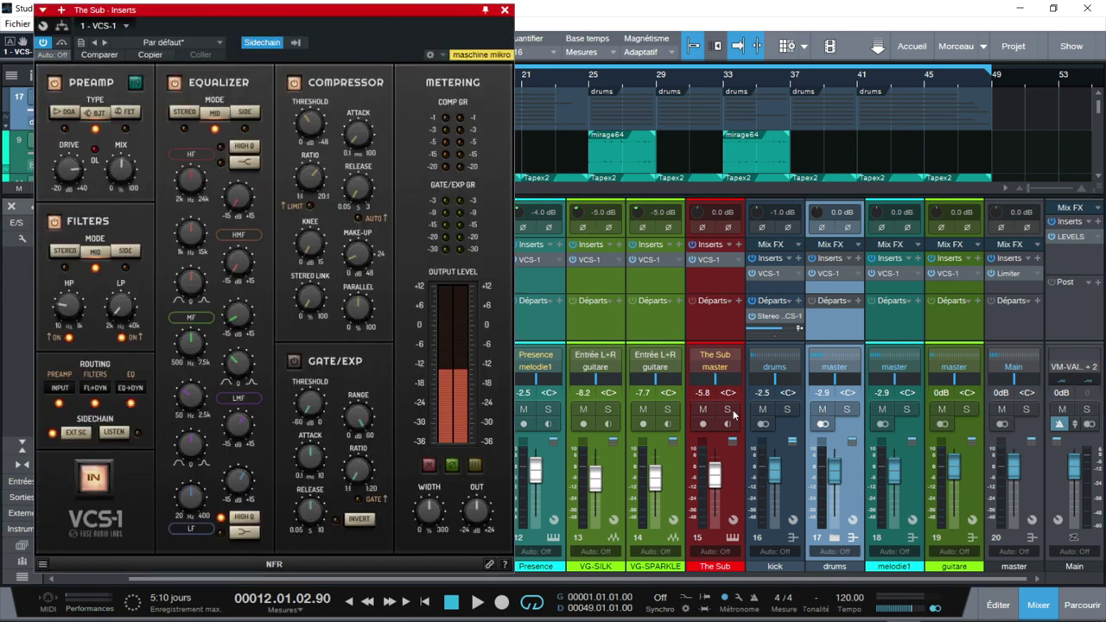
{"action": "left_click_drag", "start_coordinate": [303, 11], "coordinate": [704, 4]}
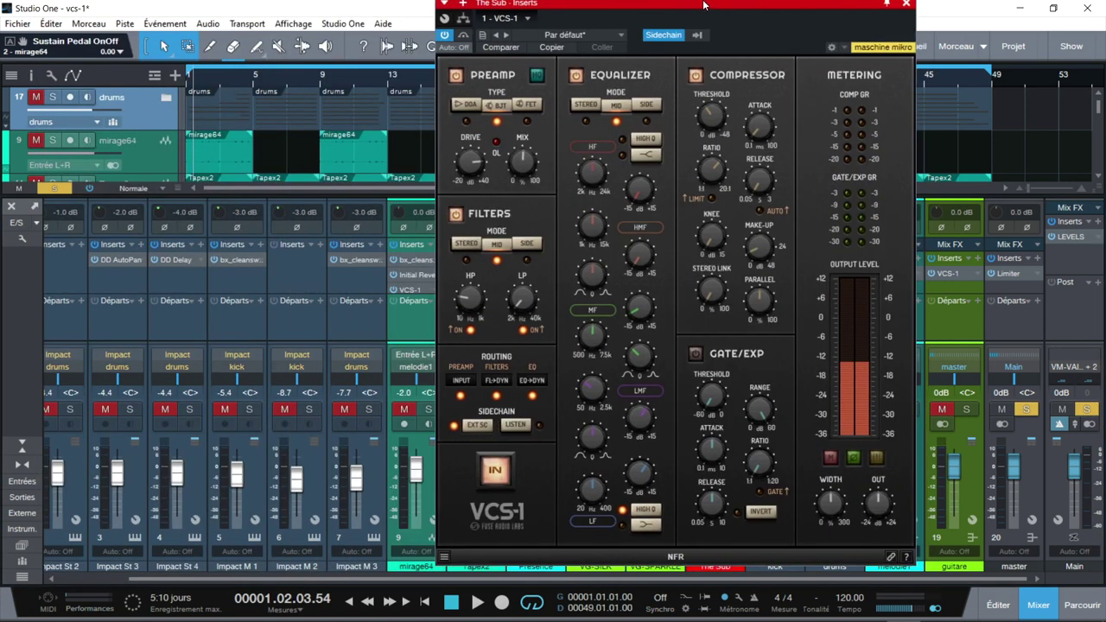
{"action": "left_click", "coordinate": [252, 72]}
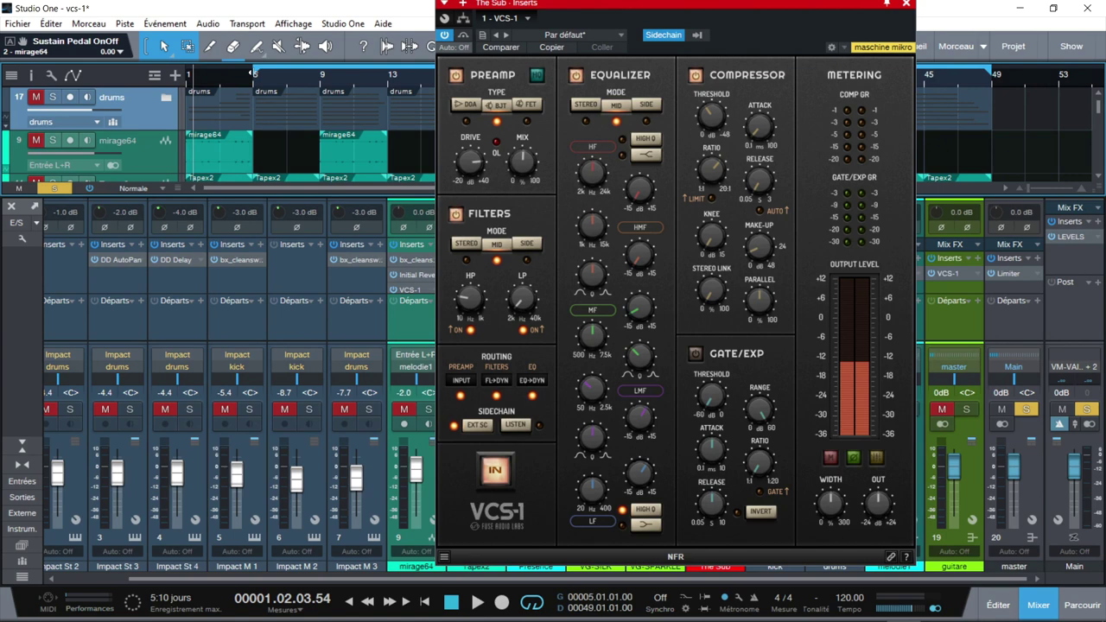
{"action": "key", "text": "space"}
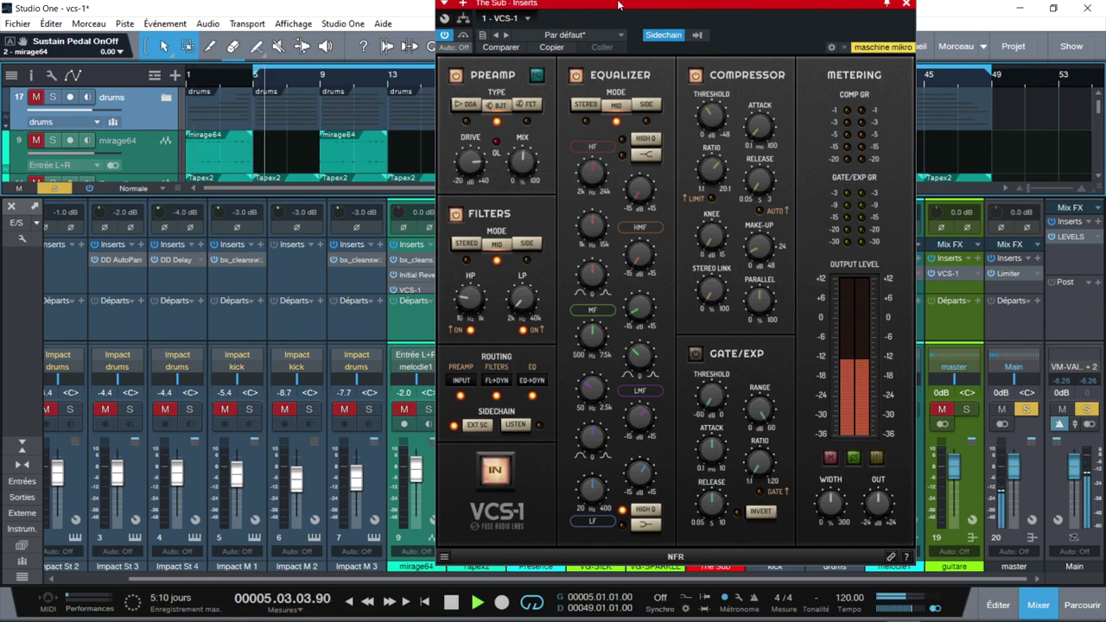
- Move The Sub's VCS-1 editor off the soloed channels and check its sidechain source list
{"action": "left_click_drag", "start_coordinate": [666, 6], "coordinate": [278, 14]}
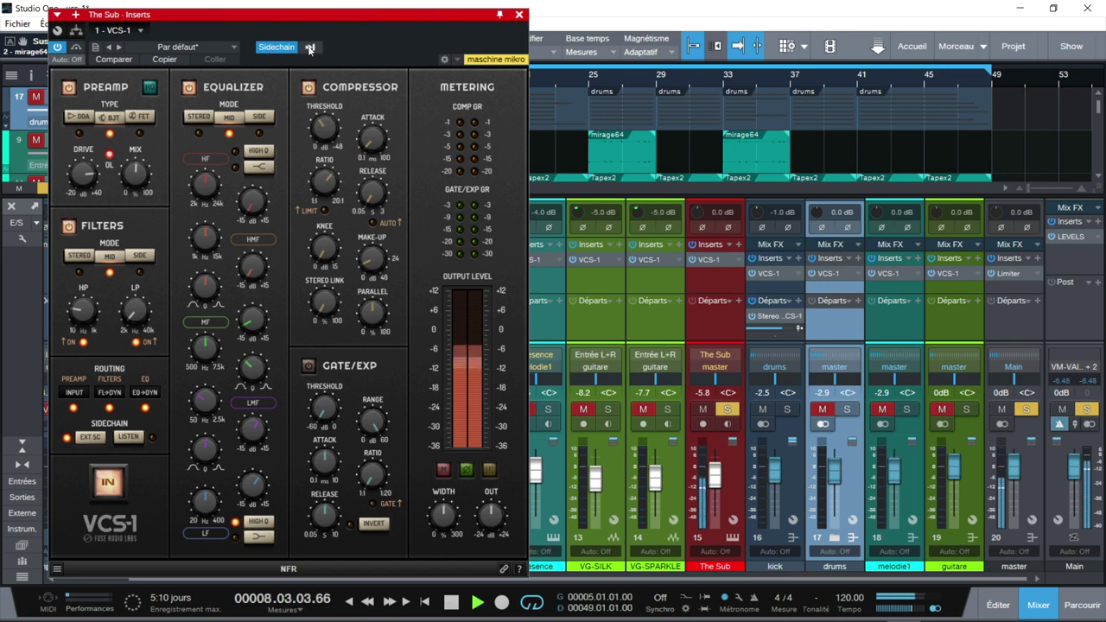
{"action": "left_click", "coordinate": [310, 47]}
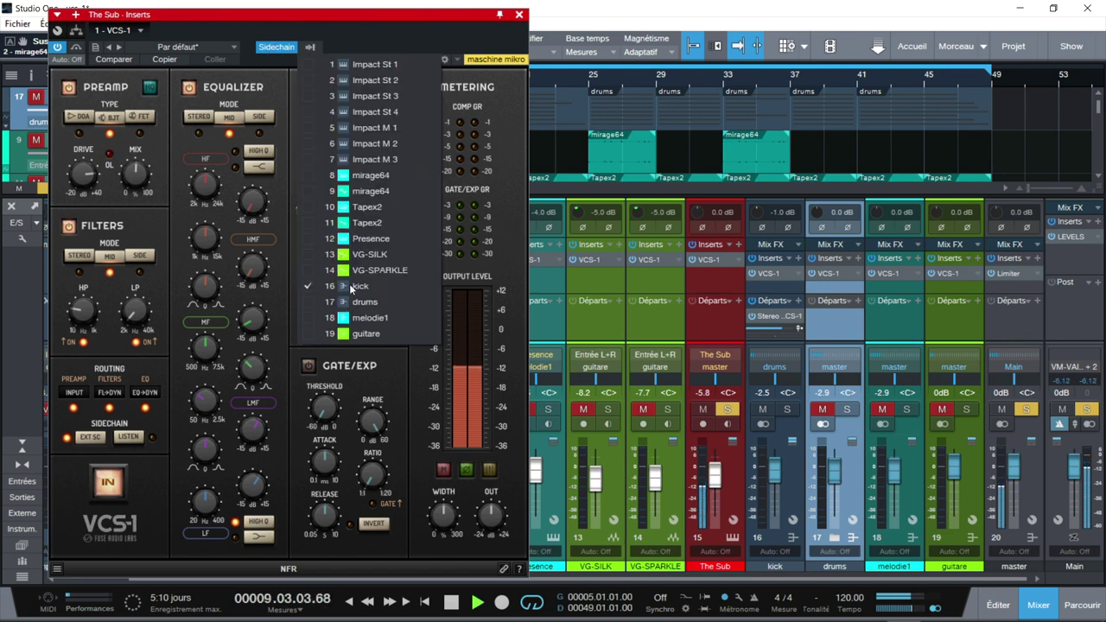
{"action": "left_click", "coordinate": [376, 31]}
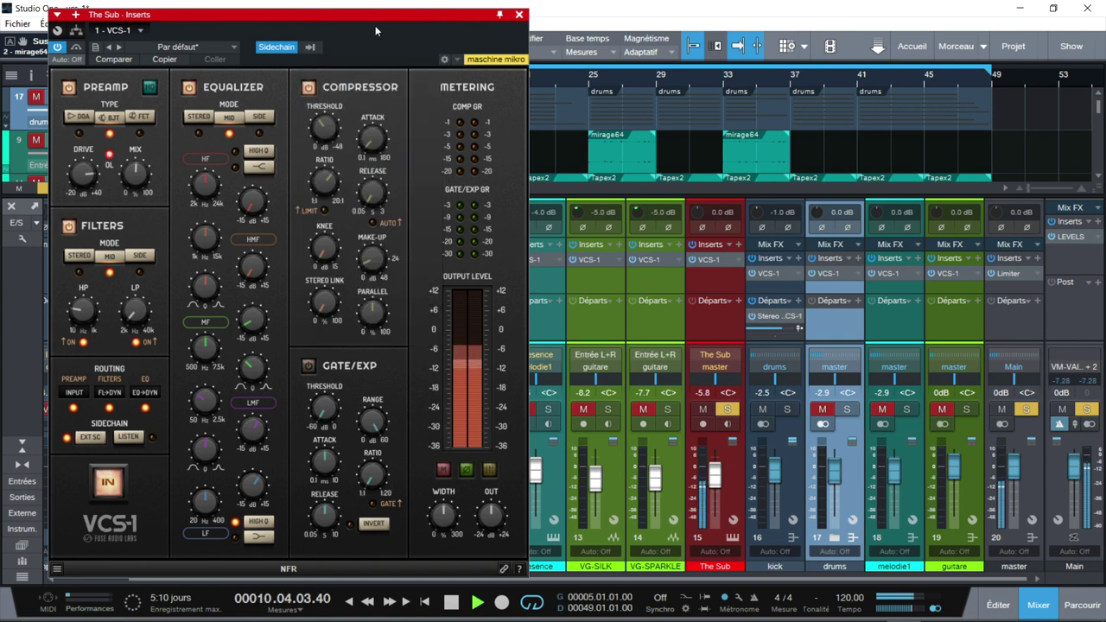
- Compare The Sub with and without the kick soloed, with its VCS-1 bypassed and active, and close the editor
{"action": "left_click", "coordinate": [788, 409]}
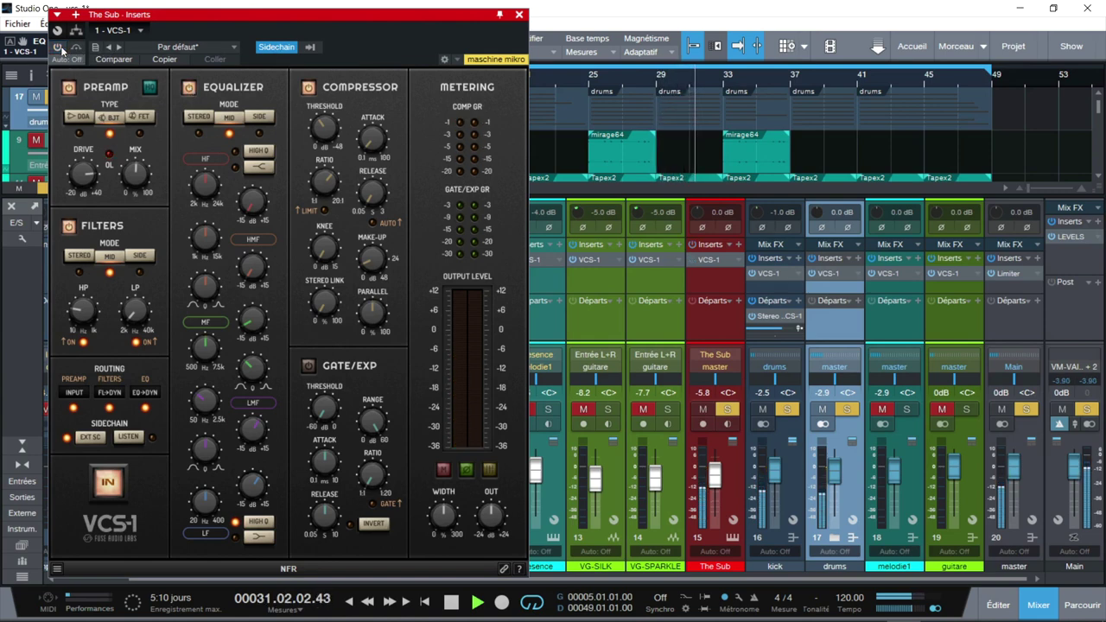
{"action": "left_click", "coordinate": [787, 409]}
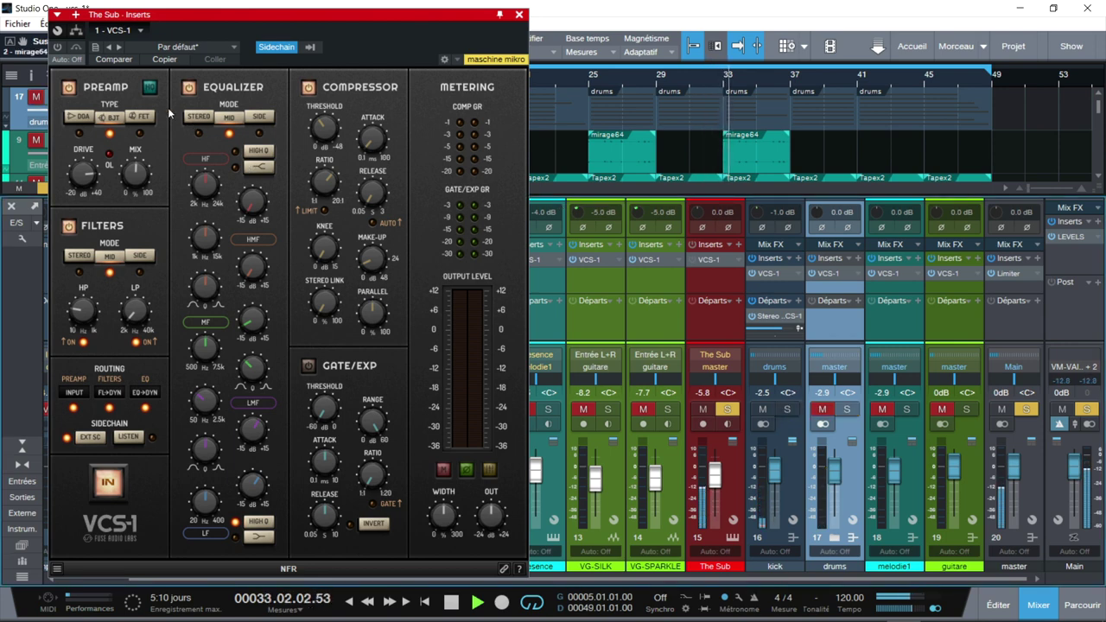
{"action": "left_click", "coordinate": [55, 47]}
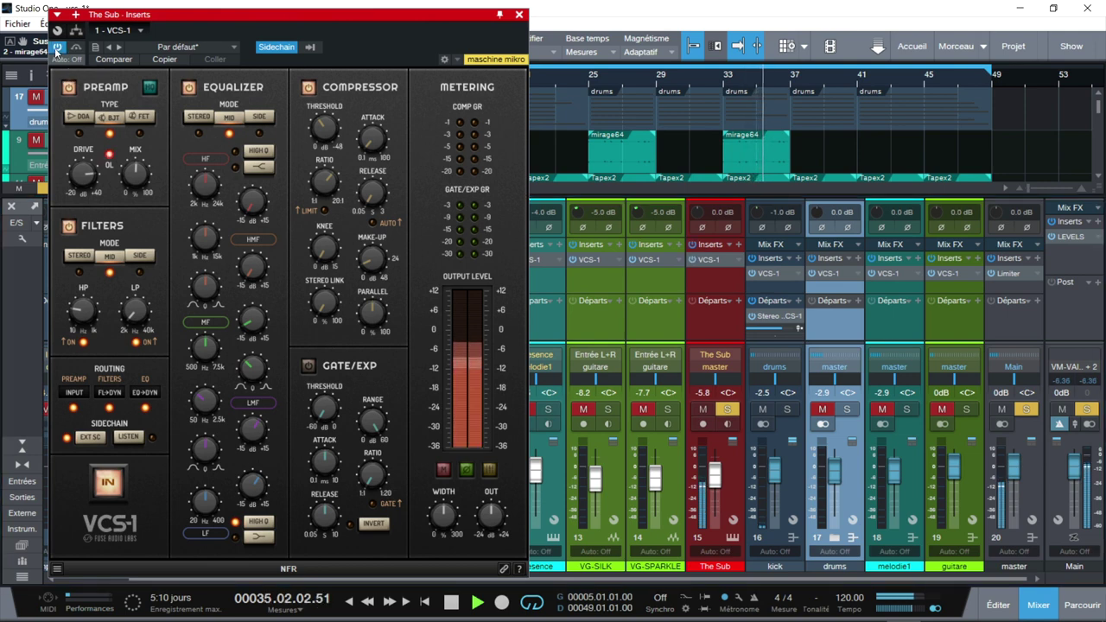
{"action": "left_click", "coordinate": [788, 410]}
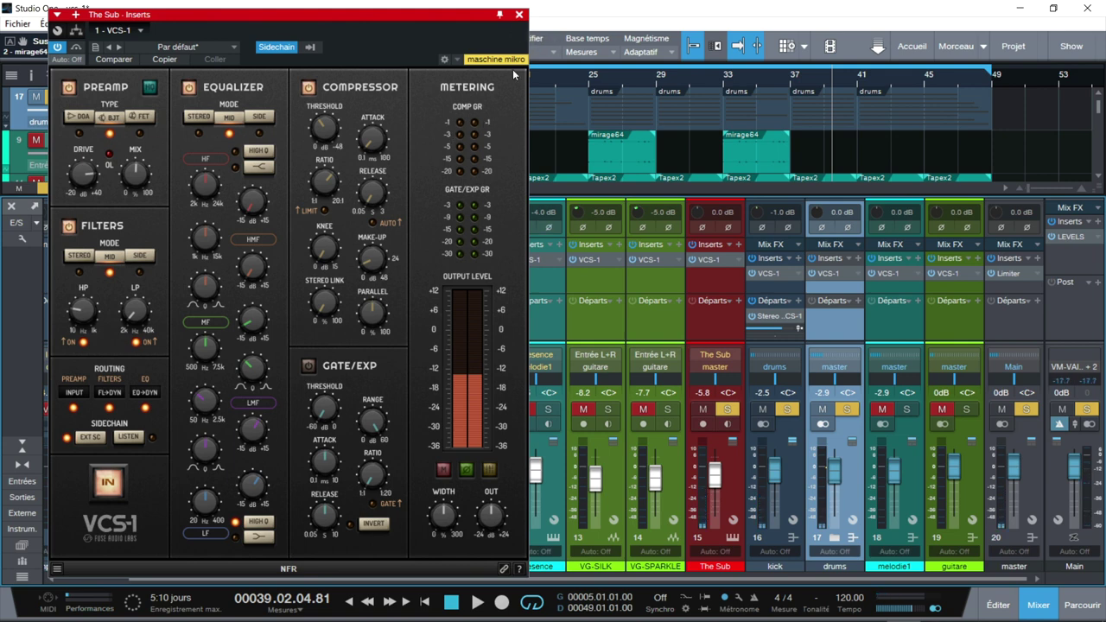
{"action": "left_click", "coordinate": [519, 14]}
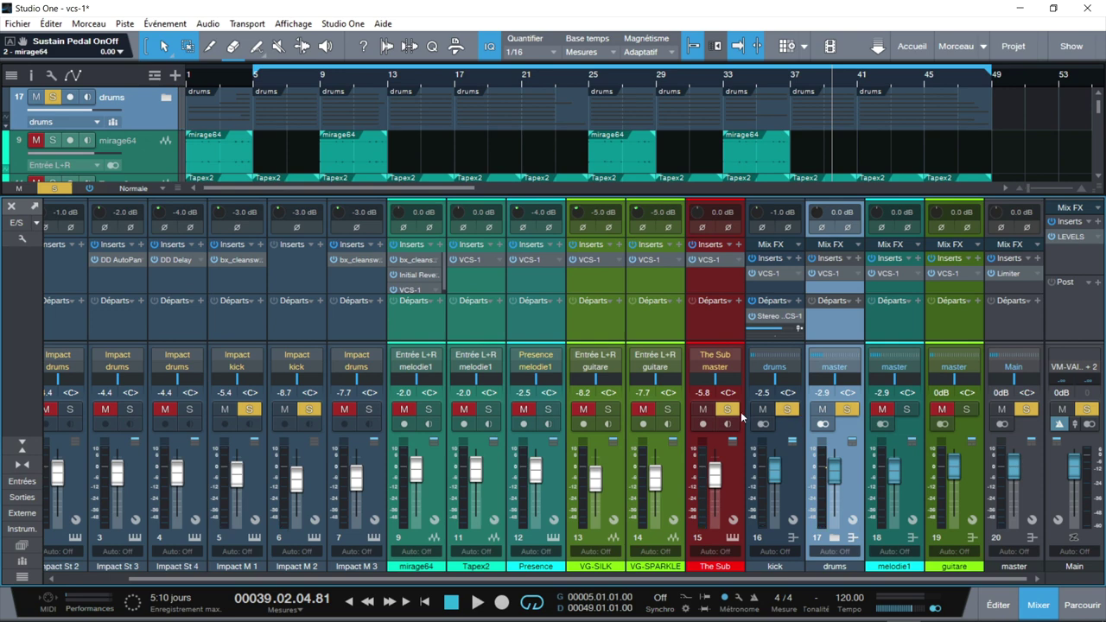
- Turn off solo on The Sub and kick channels and solo the drums bus
{"action": "left_click", "coordinate": [735, 411]}
{"action": "left_click", "coordinate": [787, 410]}
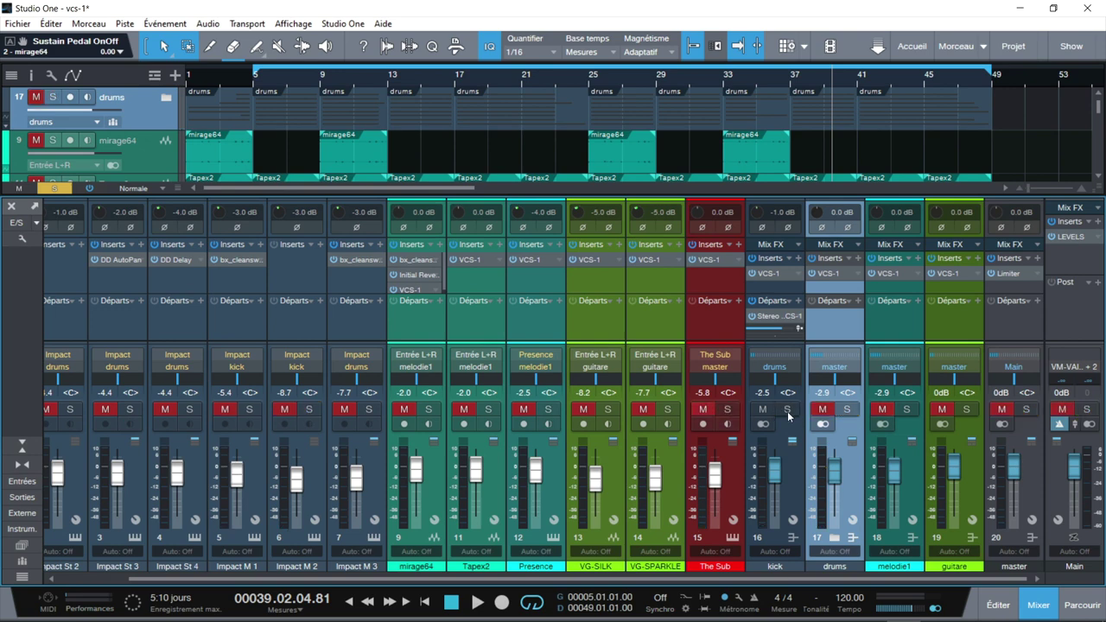
{"action": "left_click", "coordinate": [844, 411]}
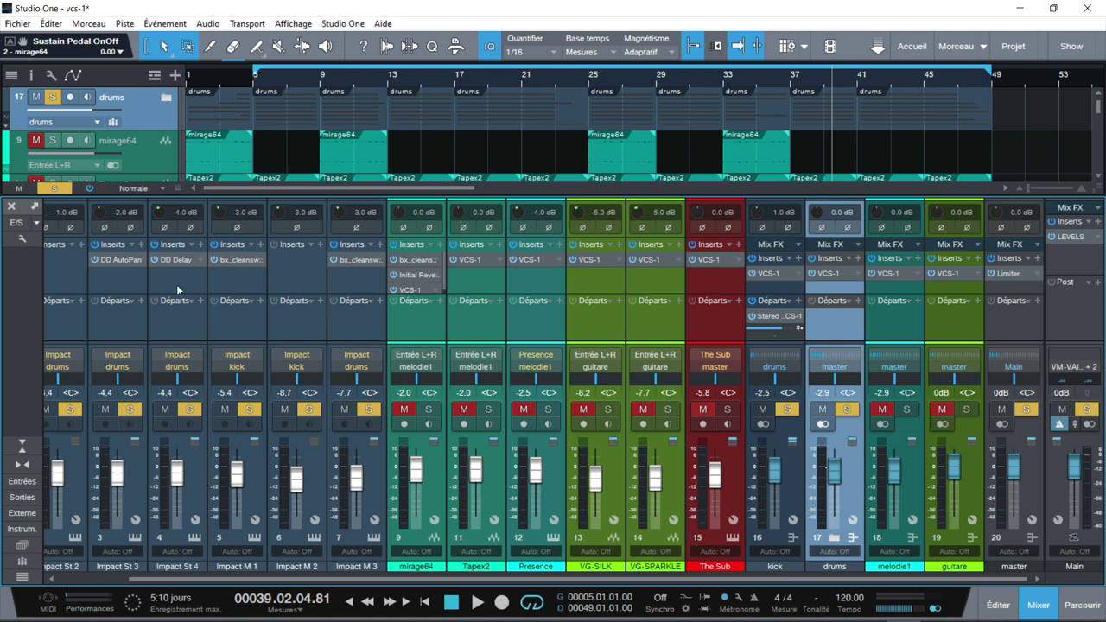
- View the bx_cleansweep V2 filter settings on the Impact M 1 channel and close the plugin window
{"action": "left_click", "coordinate": [227, 263]}
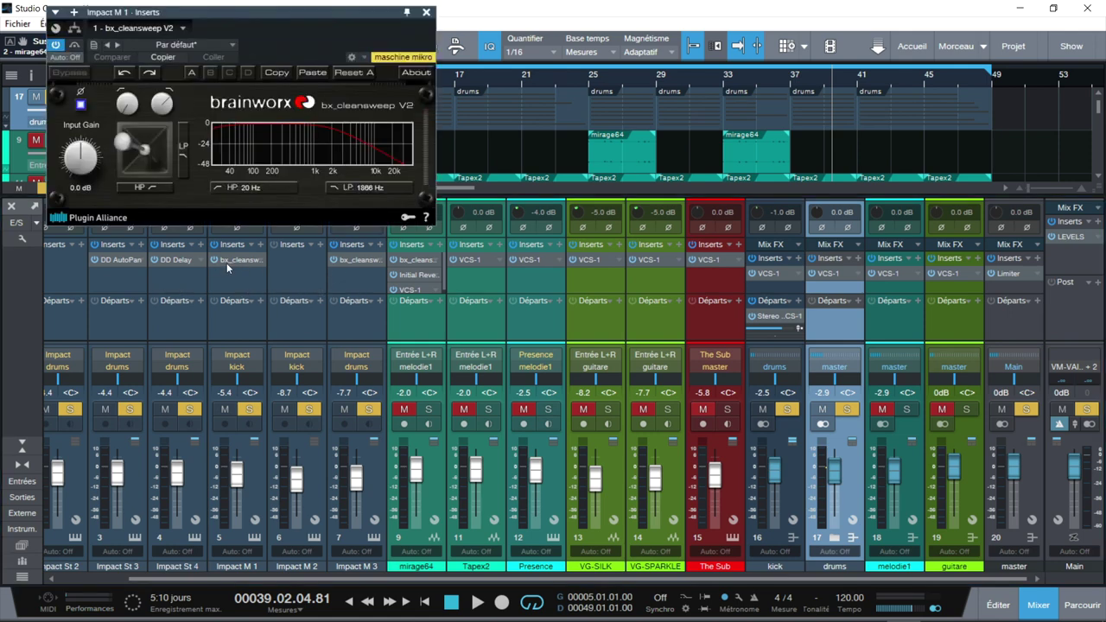
{"action": "left_click", "coordinate": [427, 14]}
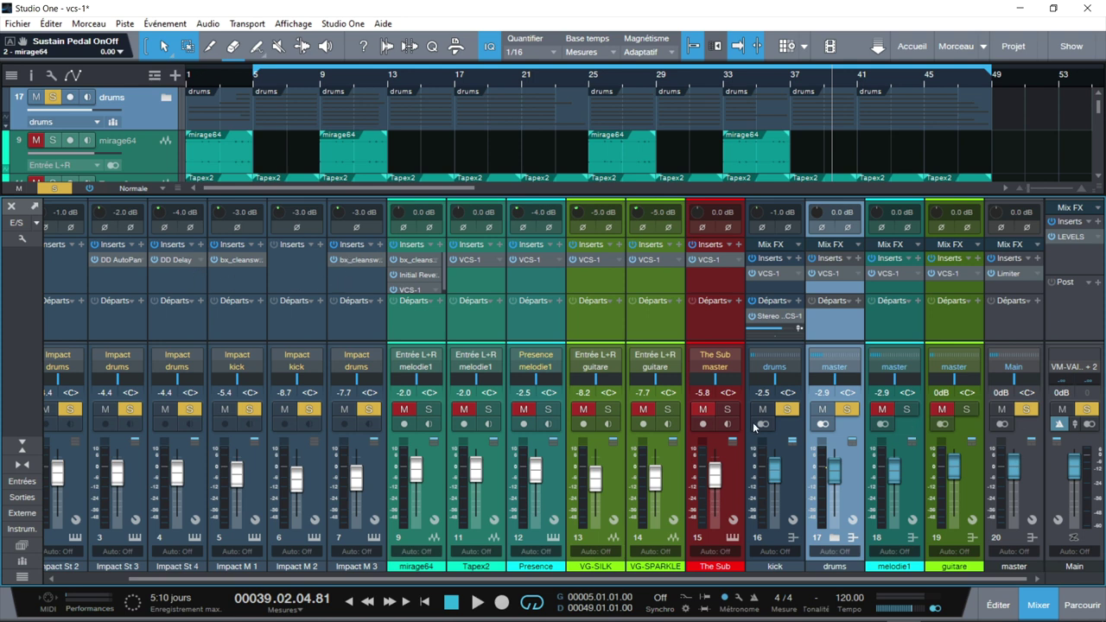
- Play the soloed drums from bar 5, view the drums bus VCS-1 settings, and close the editor
{"action": "key", "text": "space"}
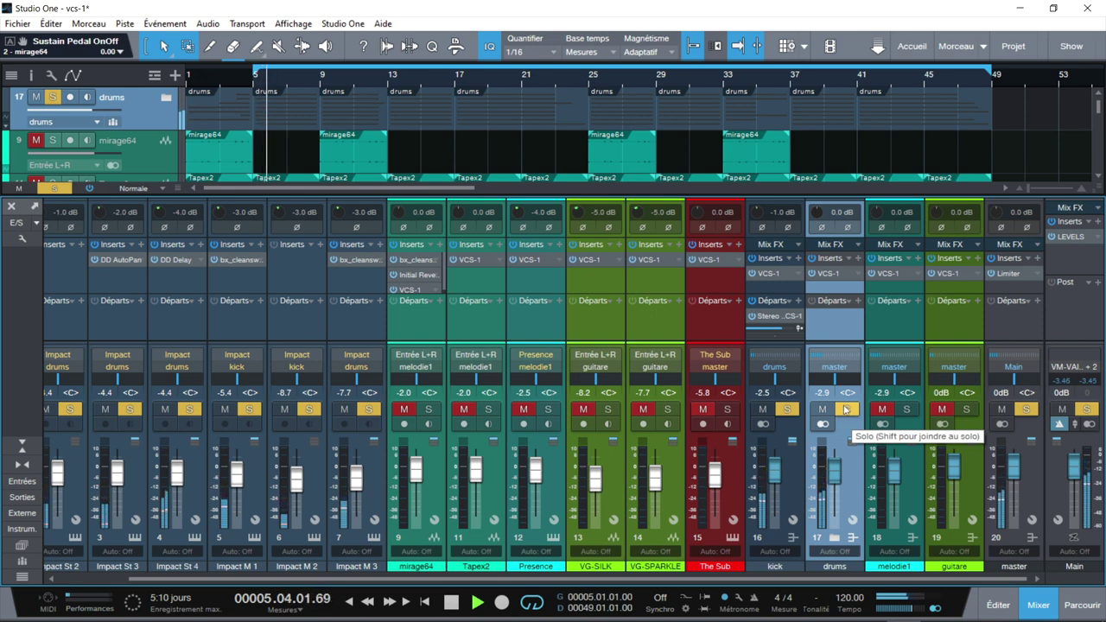
{"action": "left_click", "coordinate": [827, 274]}
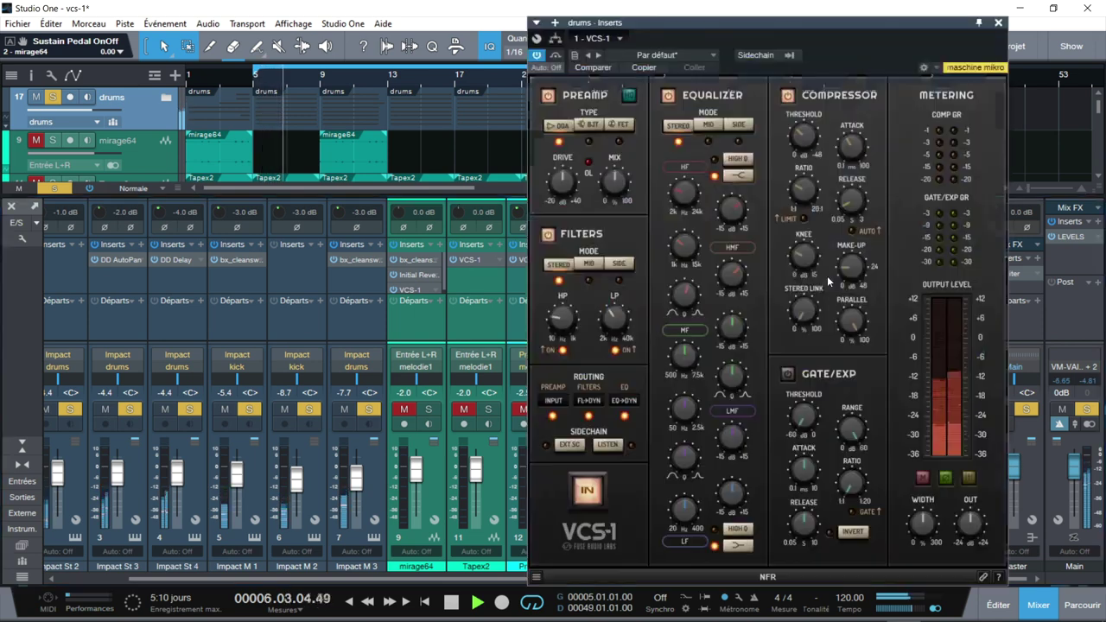
{"action": "left_click_drag", "start_coordinate": [880, 24], "coordinate": [784, 21]}
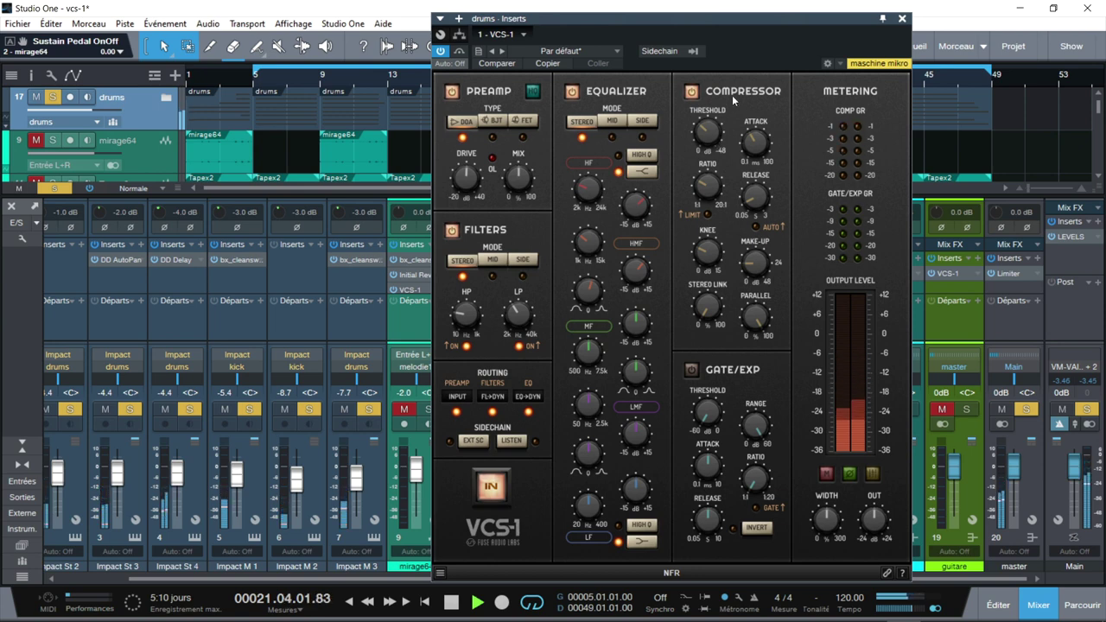
{"action": "left_click", "coordinate": [901, 19]}
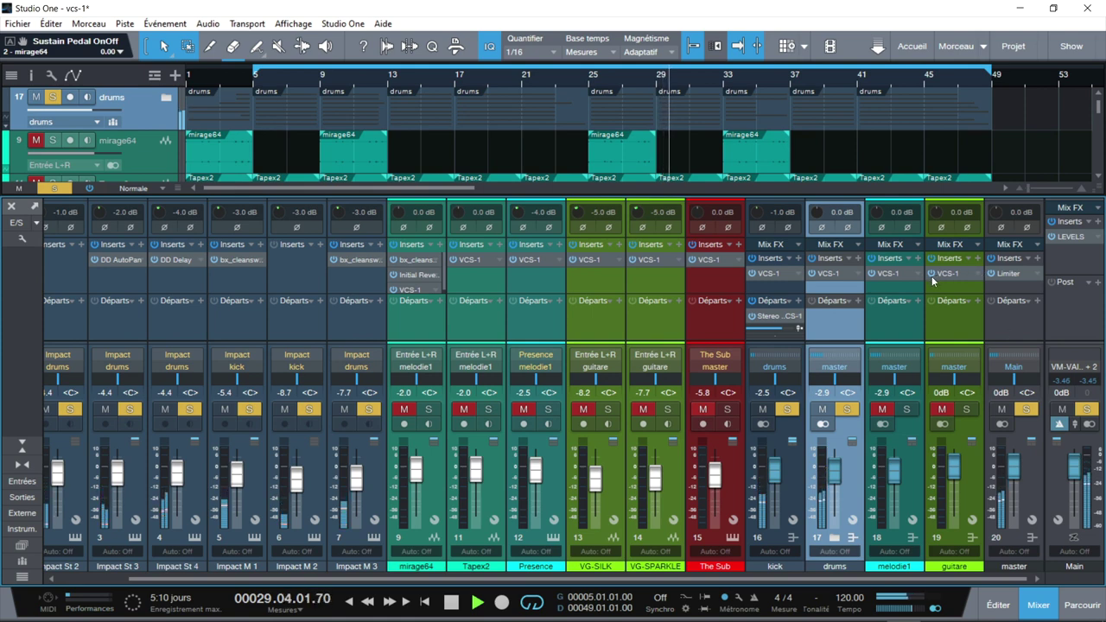
- Switch the solo from the drums bus to the melodie1 bus, leaving only its mirage64 channel soloed
{"action": "left_click", "coordinate": [906, 410]}
{"action": "left_click", "coordinate": [847, 410]}
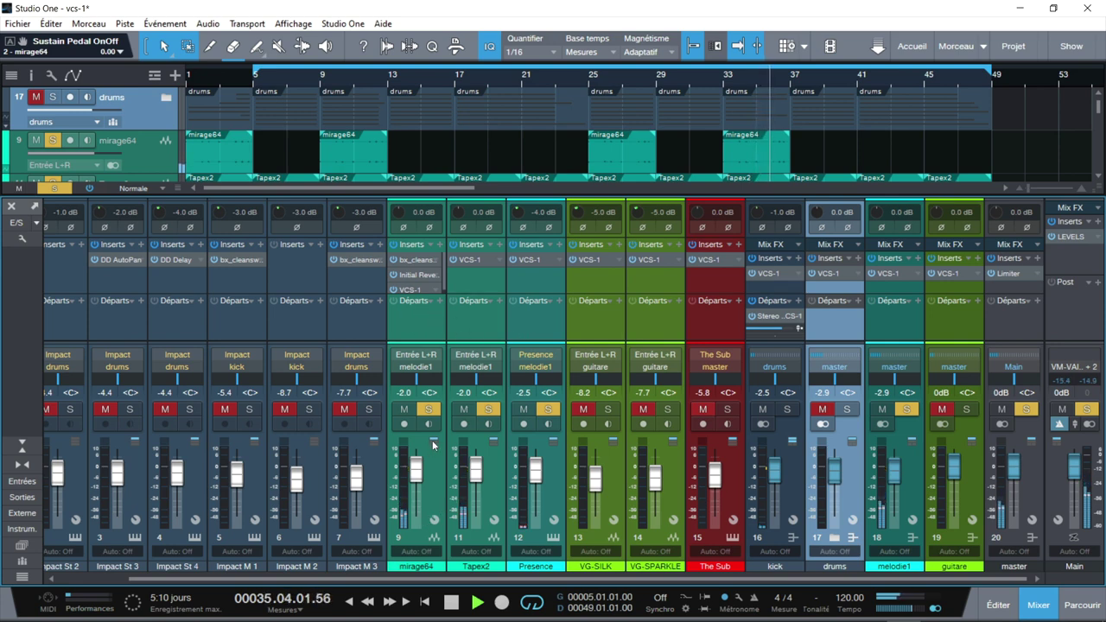
{"action": "left_click", "coordinate": [489, 409]}
{"action": "left_click", "coordinate": [548, 409]}
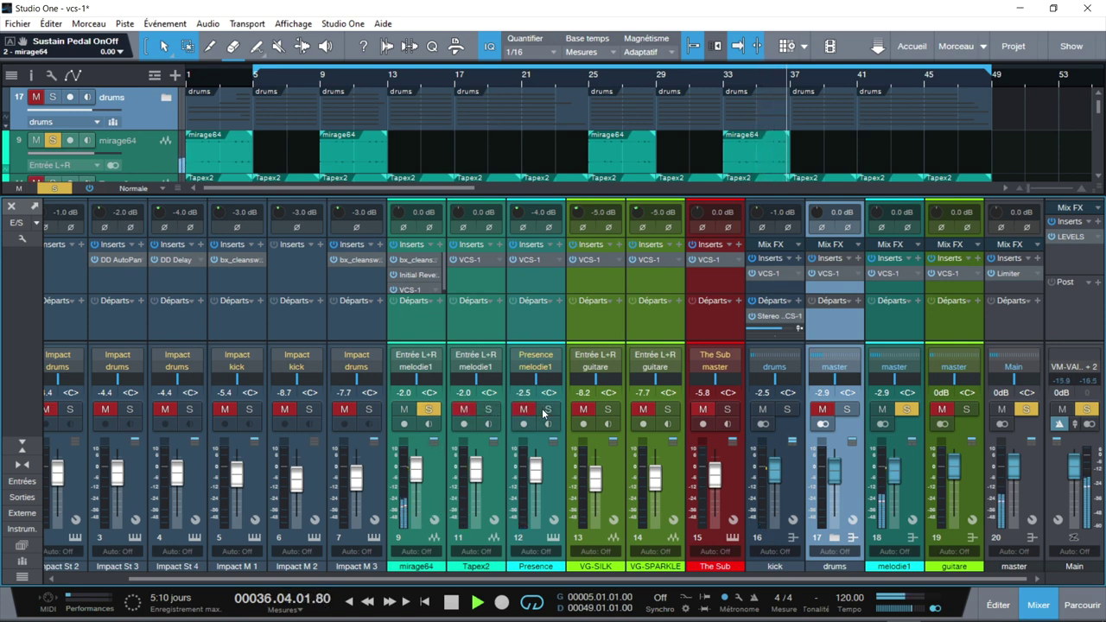
- View the Initial Reverse settings on the mirage64 channel while playing it from bar 9
{"action": "double_click", "coordinate": [410, 274]}
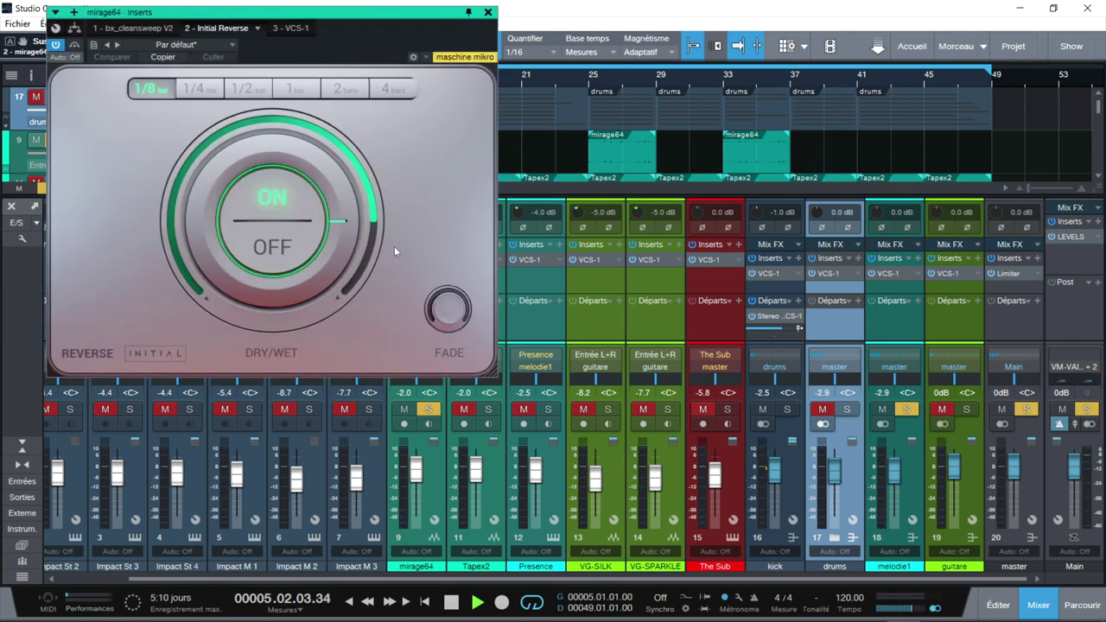
{"action": "left_click_drag", "start_coordinate": [395, 12], "coordinate": [433, 195]}
{"action": "left_click", "coordinate": [320, 80]}
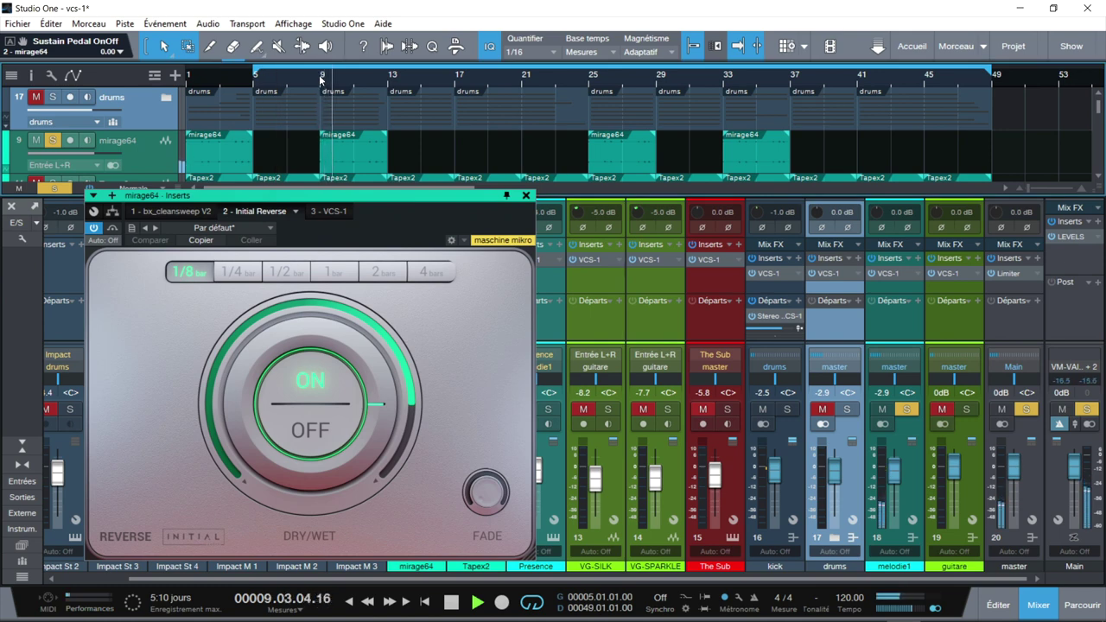
{"action": "left_click_drag", "start_coordinate": [444, 205], "coordinate": [311, 149]}
- Switch the solo from mirage64 to Tapex2, view the Tapex2 VCS-1 settings, and close the editor
{"action": "left_click", "coordinate": [426, 407]}
{"action": "left_click", "coordinate": [489, 409]}
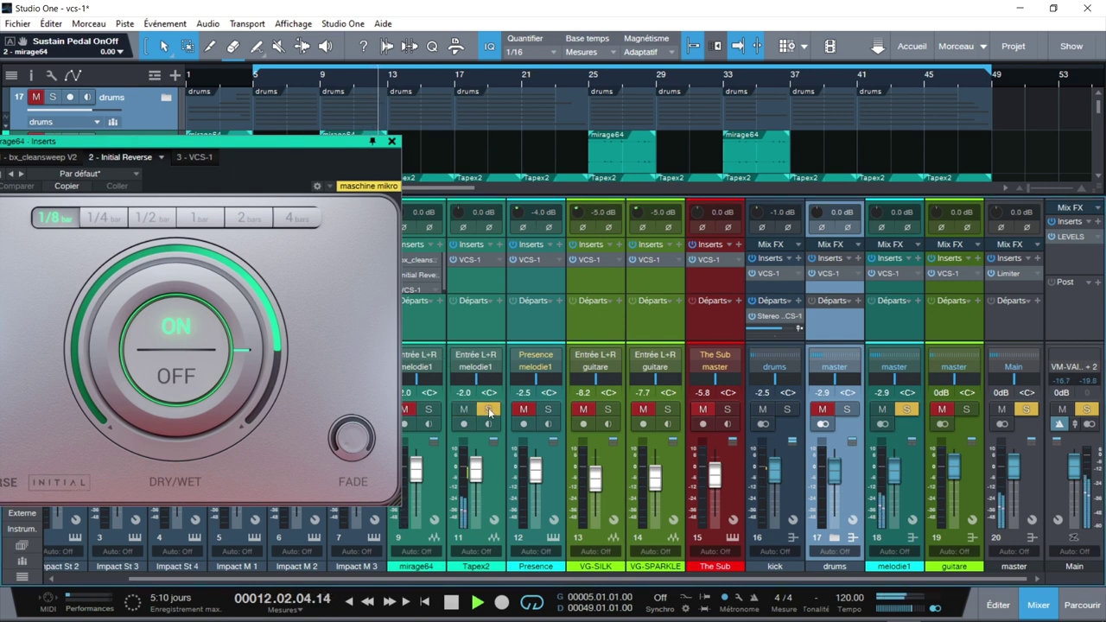
{"action": "double_click", "coordinate": [470, 261]}
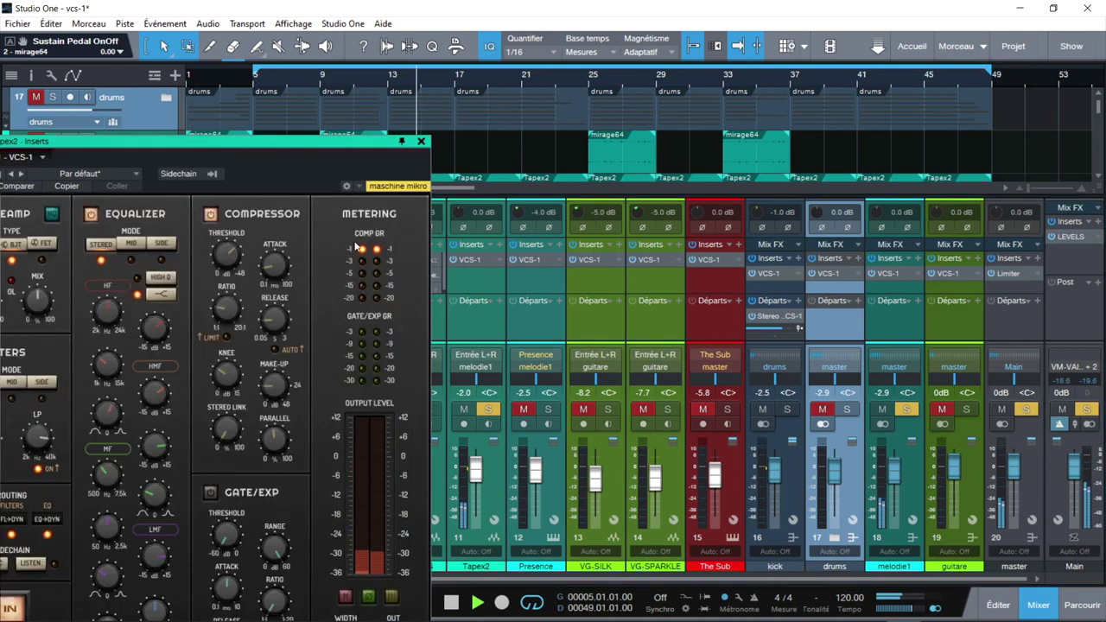
{"action": "left_click_drag", "start_coordinate": [346, 102], "coordinate": [397, 36]}
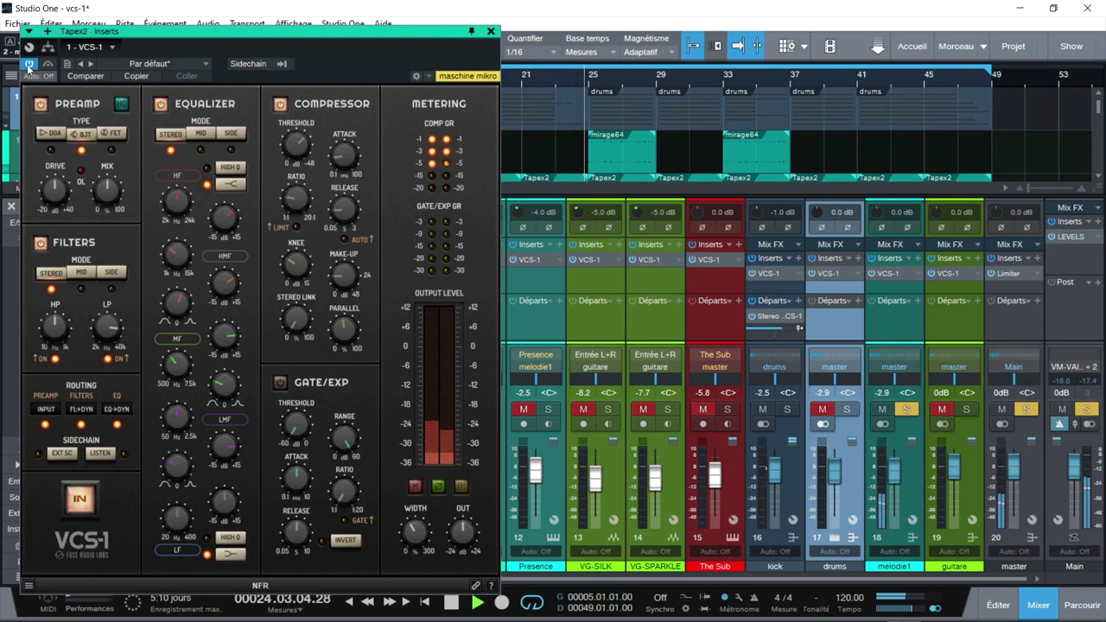
{"action": "left_click", "coordinate": [491, 32]}
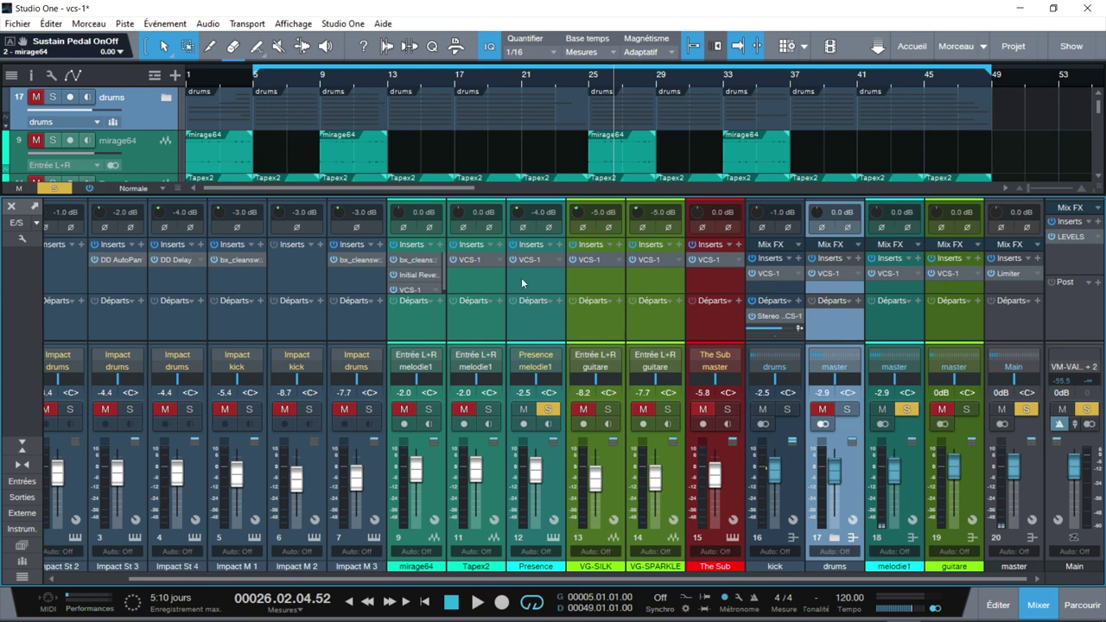
- Play the soloed Presence channel from bar 5, compare its VCS-1 bypassed and active, and close the editor
{"action": "key", "text": "Home"}
{"action": "key", "text": "space"}
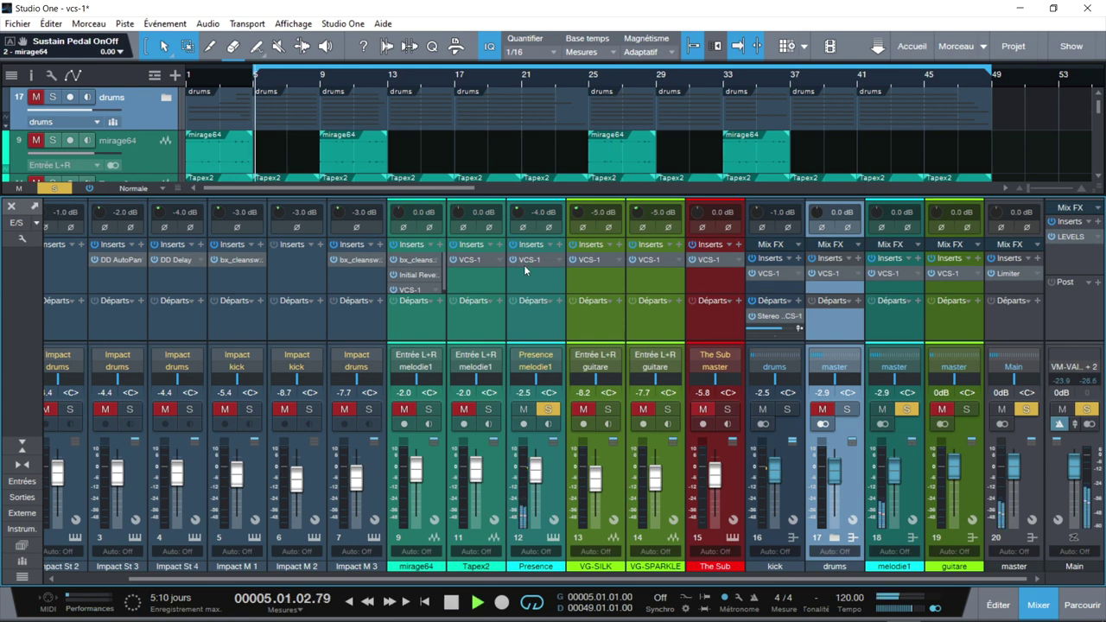
{"action": "left_click", "coordinate": [529, 259]}
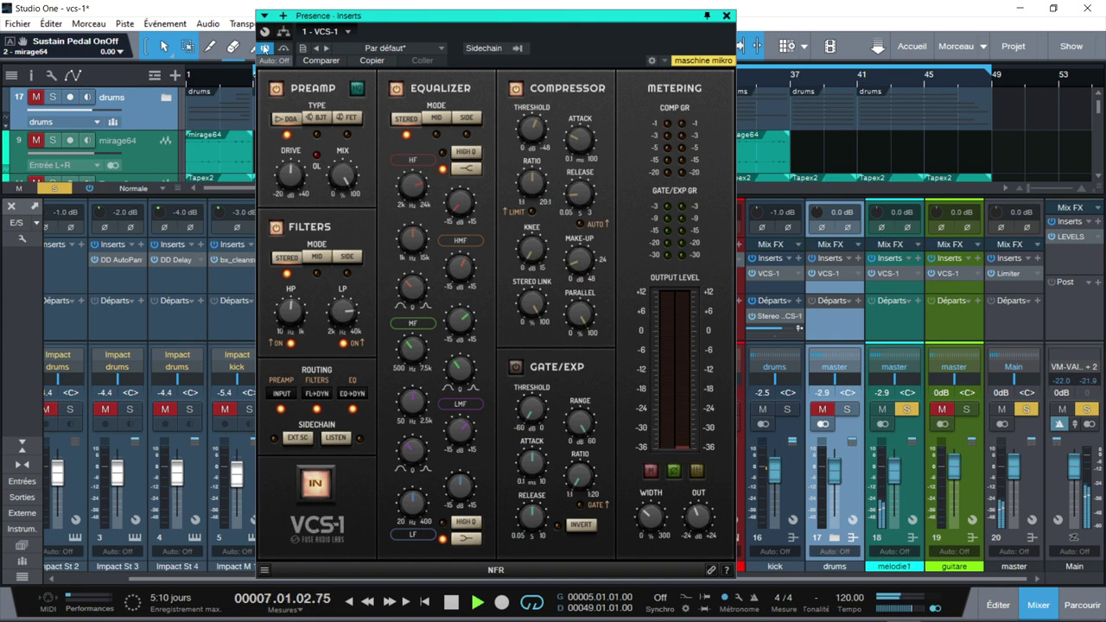
{"action": "left_click", "coordinate": [266, 48]}
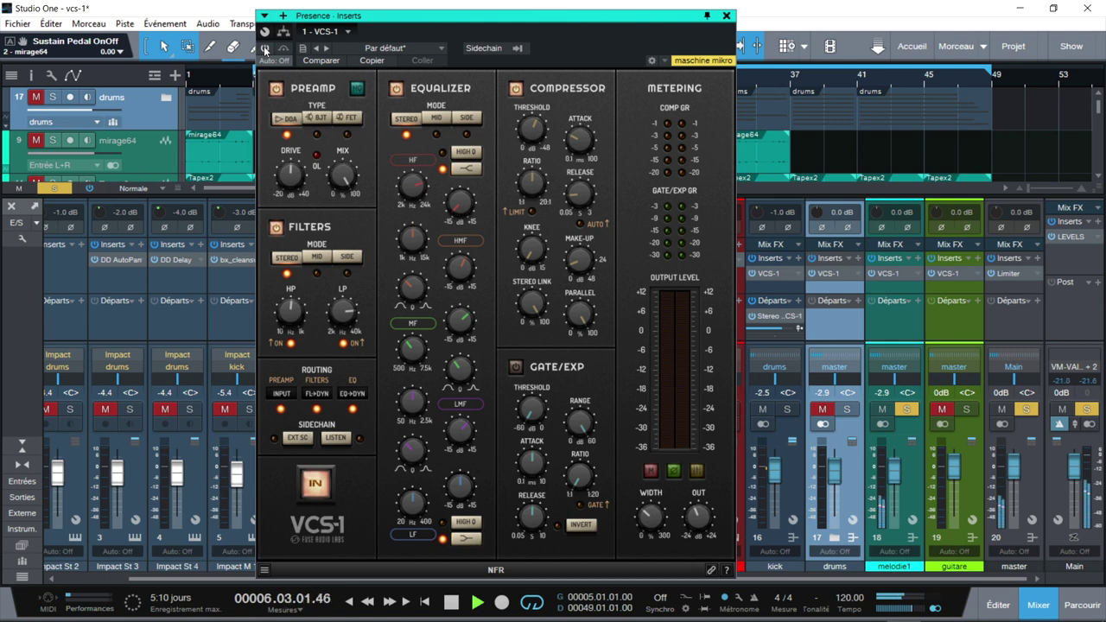
{"action": "left_click", "coordinate": [265, 48]}
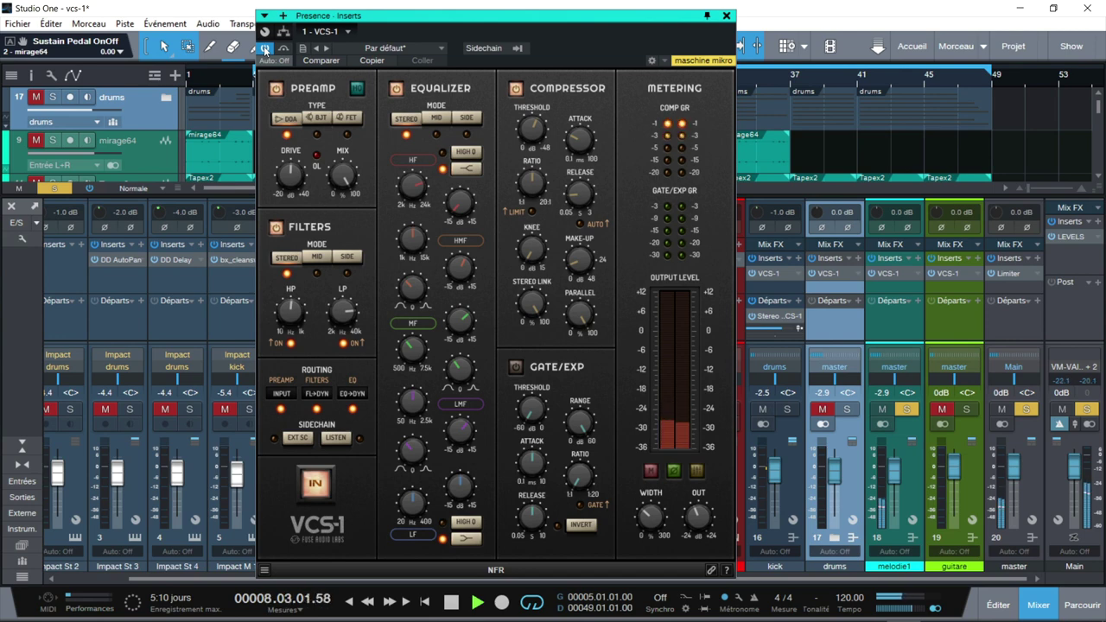
{"action": "key", "text": "space"}
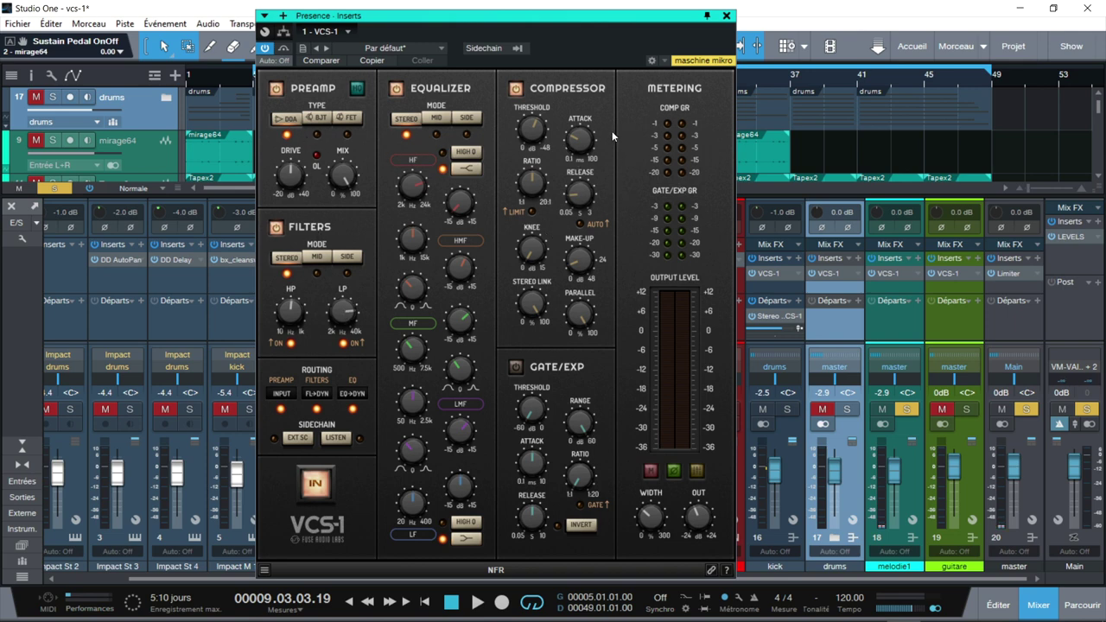
{"action": "left_click", "coordinate": [727, 16]}
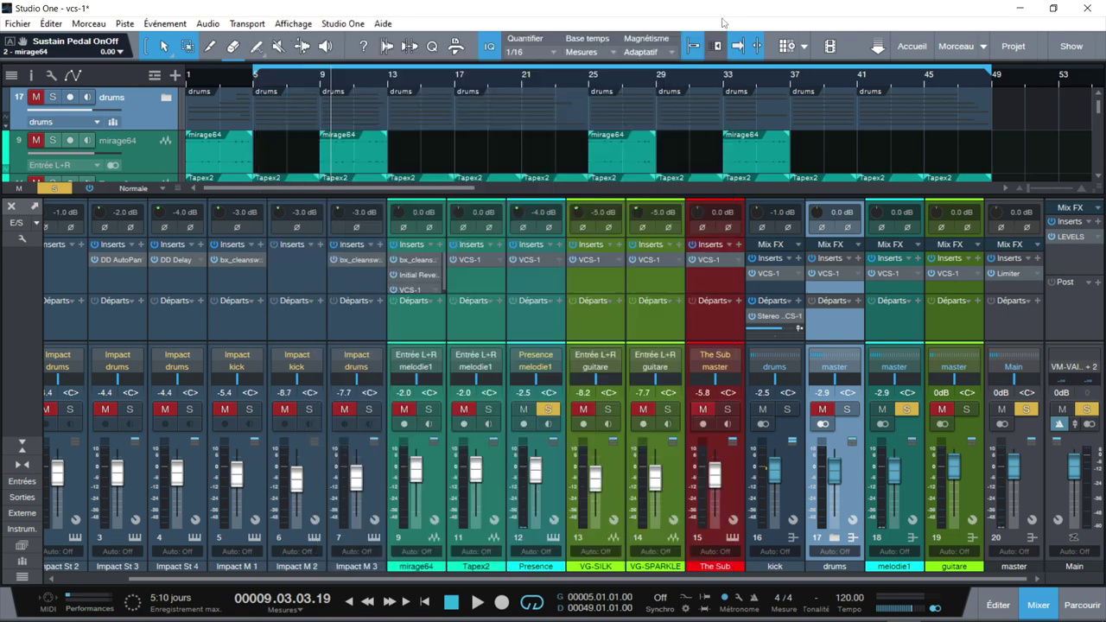
- Turn off solo on Presence and the melodie1 bus, and solo the guitare bus with VG-SPARKLE's solo turned off
{"action": "left_click", "coordinate": [549, 411]}
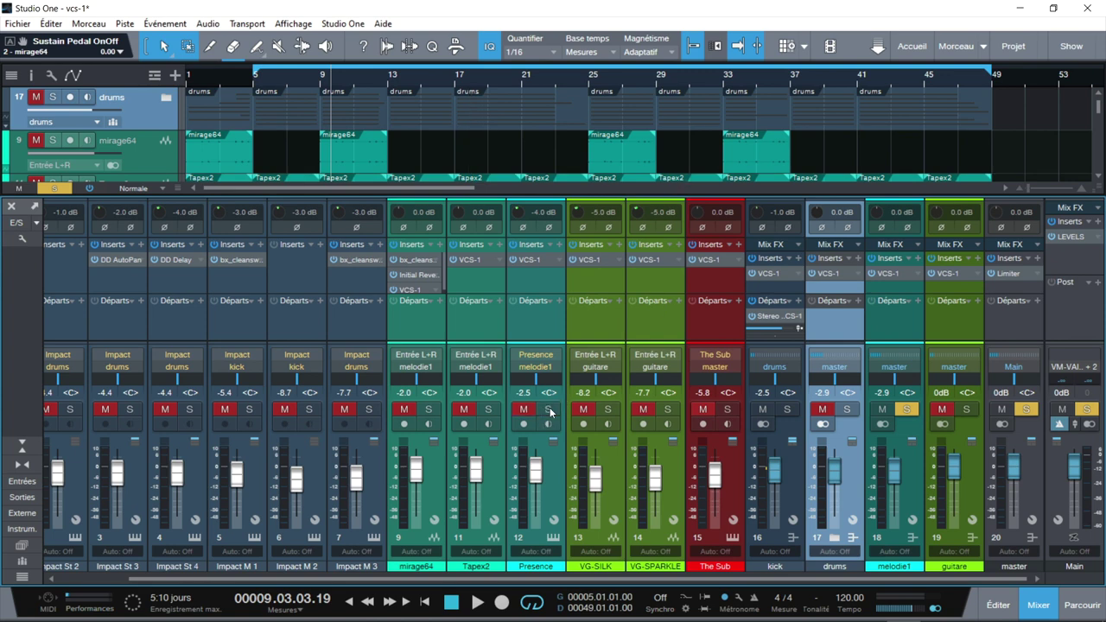
{"action": "left_click", "coordinate": [913, 412]}
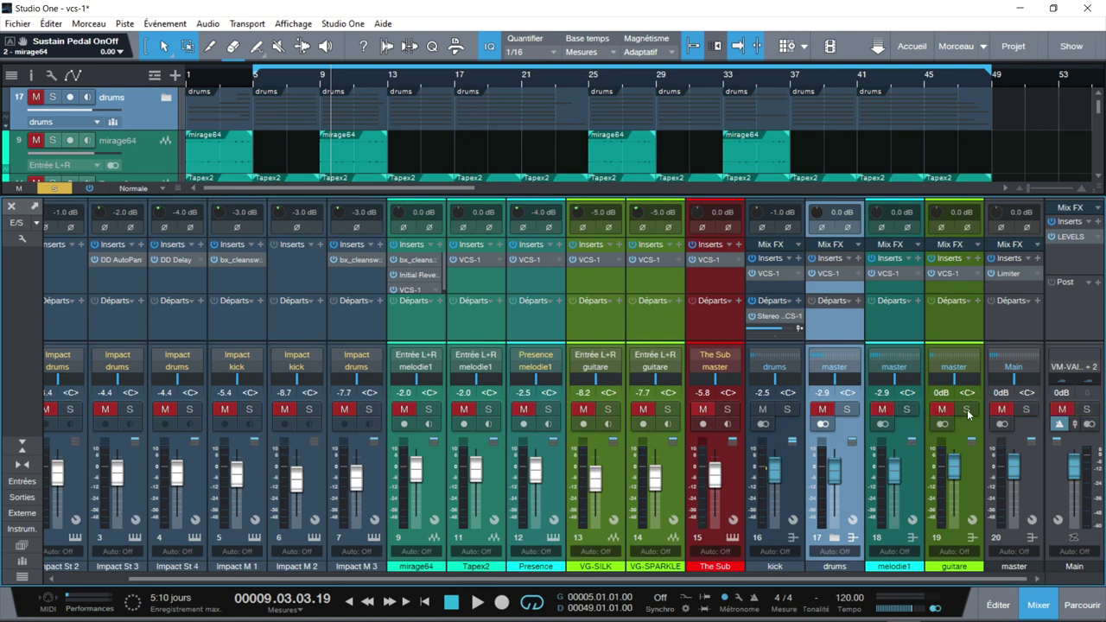
{"action": "left_click", "coordinate": [967, 412]}
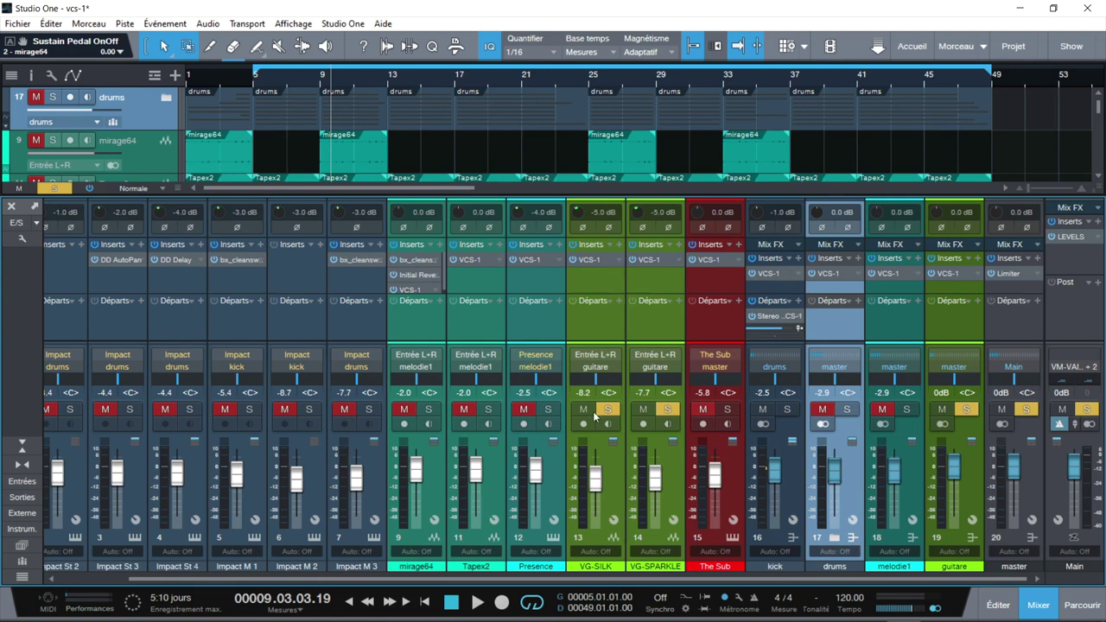
{"action": "left_click", "coordinate": [666, 411]}
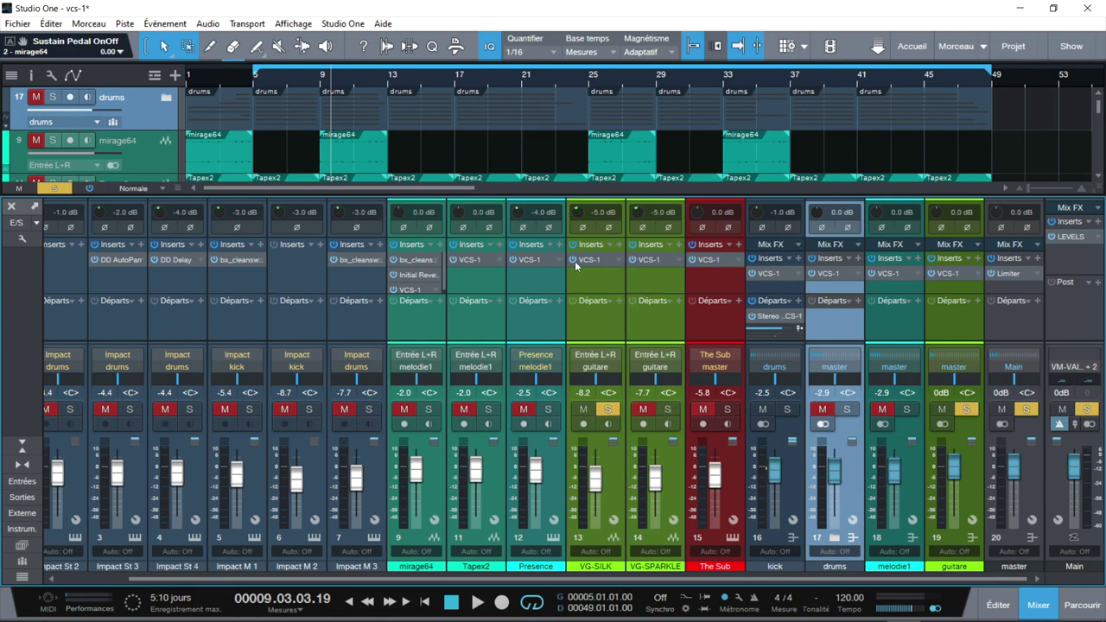
- Play the guitars from bar 5 and view the VCS-1 settings on VG-SILK and VG-SPARKLE
{"action": "left_click", "coordinate": [253, 78]}
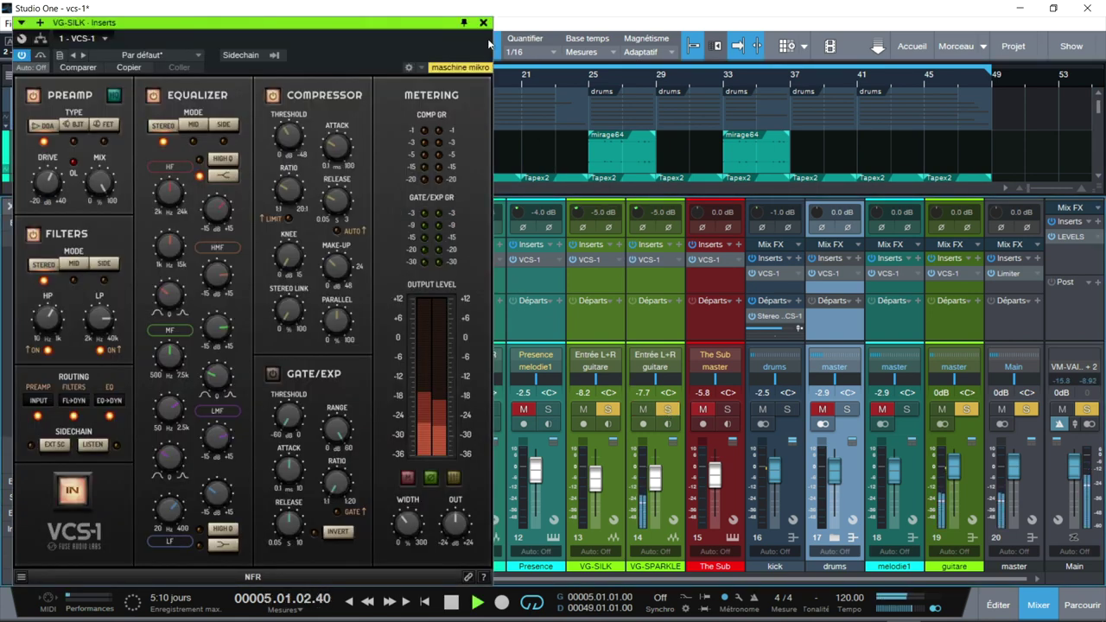
{"action": "left_click", "coordinate": [650, 260]}
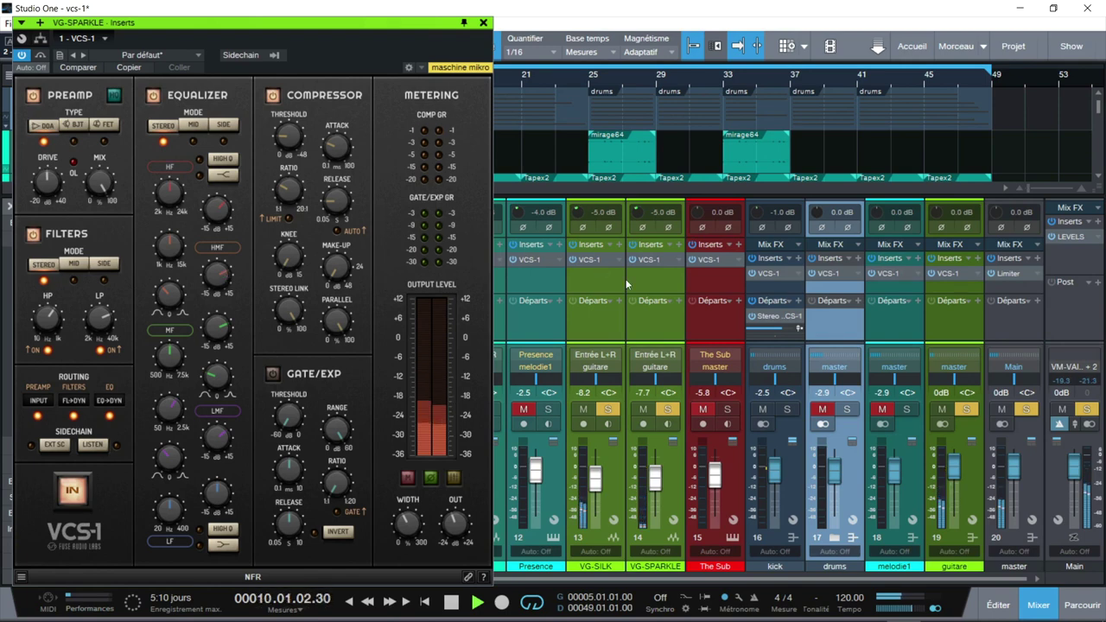
{"action": "left_click", "coordinate": [597, 260]}
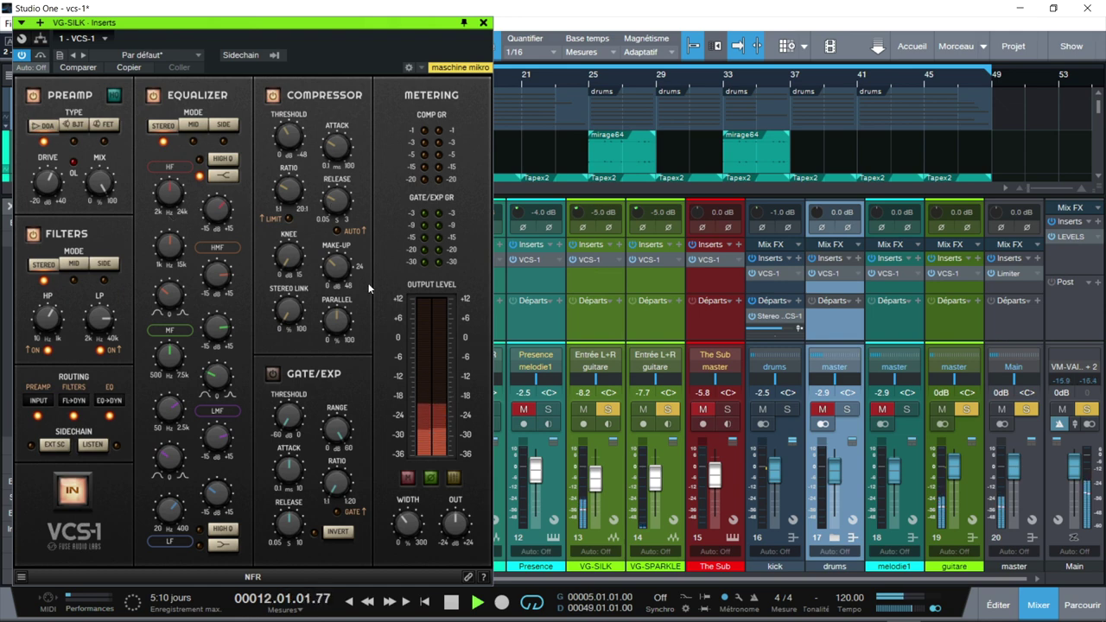
{"action": "key", "text": "space"}
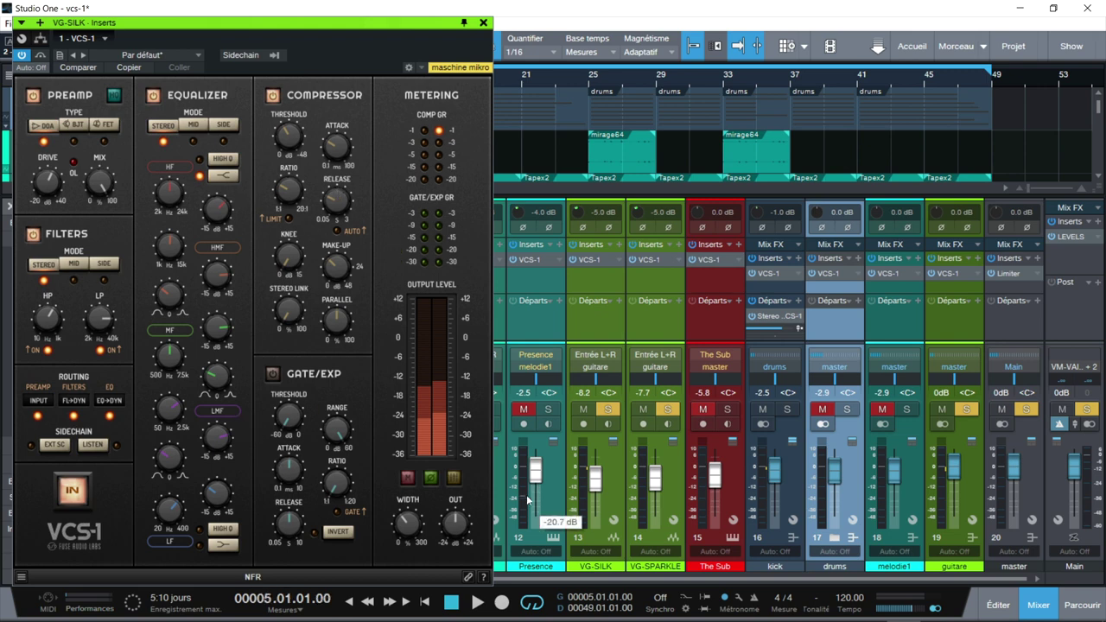
{"action": "key", "text": "space"}
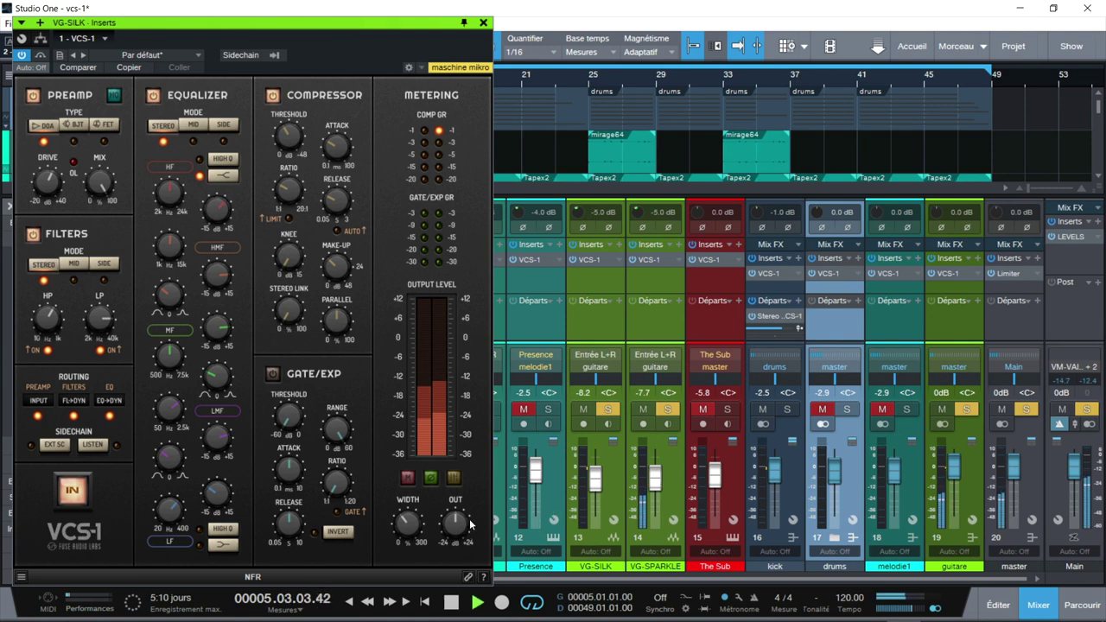
- Show the VCS-1 overview of all channel instances, examine the remaining strips through guitare, close it and stop playback
{"action": "left_click", "coordinate": [454, 479]}
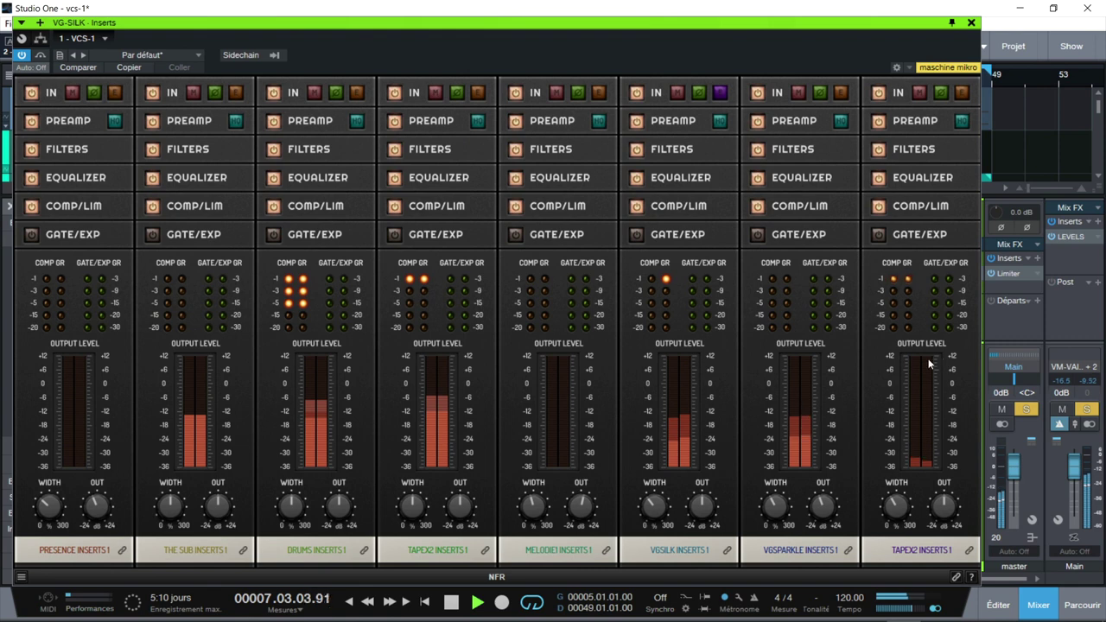
{"action": "left_click_drag", "start_coordinate": [764, 565], "coordinate": [945, 562]}
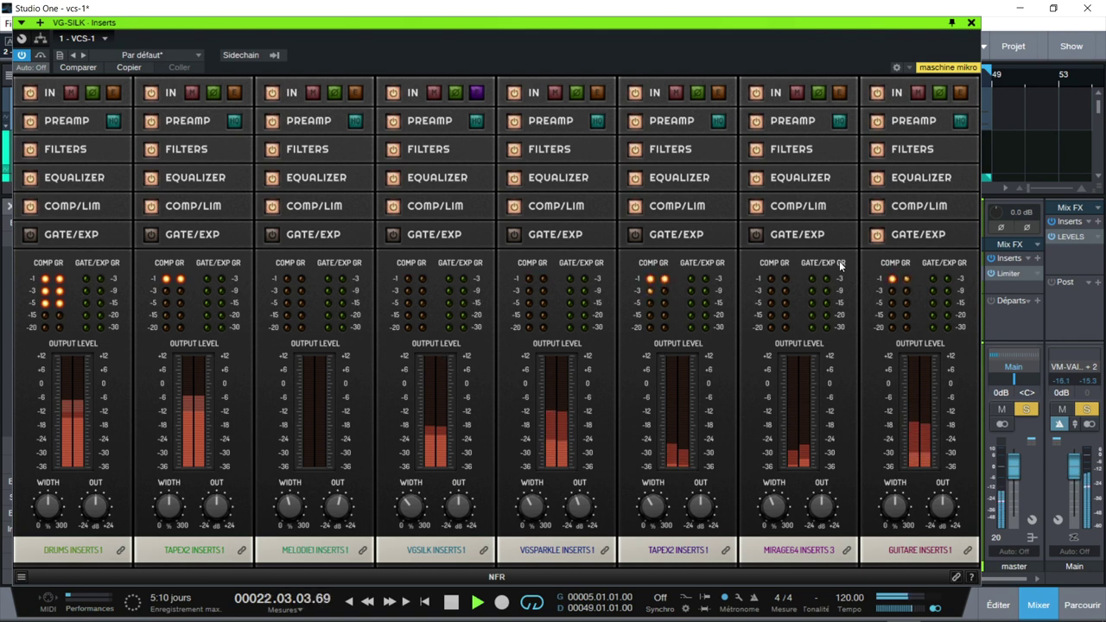
{"action": "left_click", "coordinate": [971, 23]}
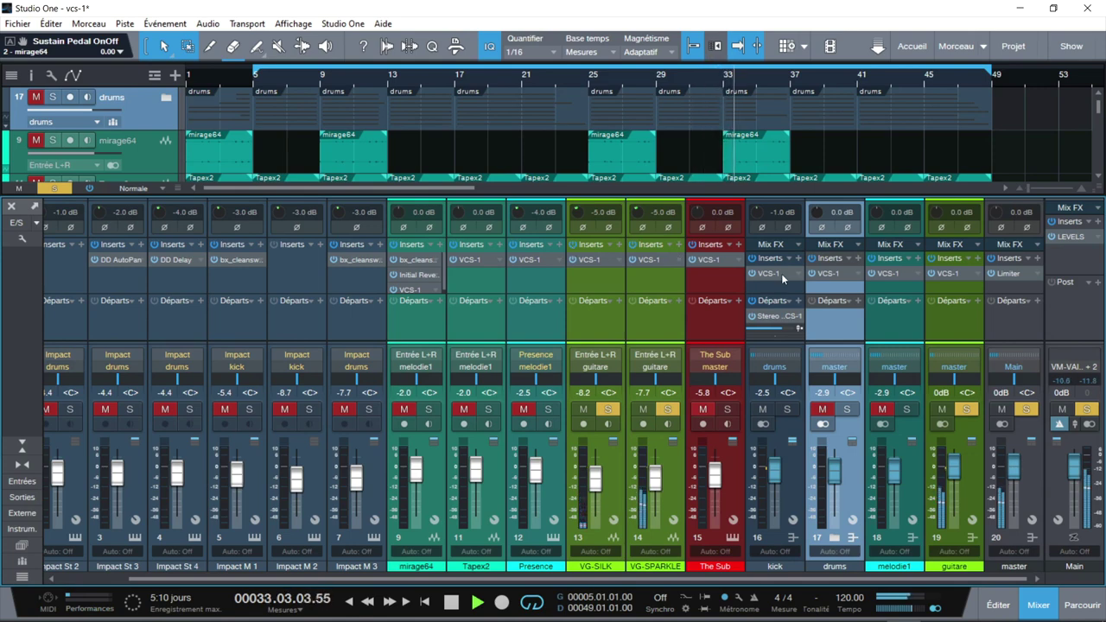
{"action": "key", "text": "space"}
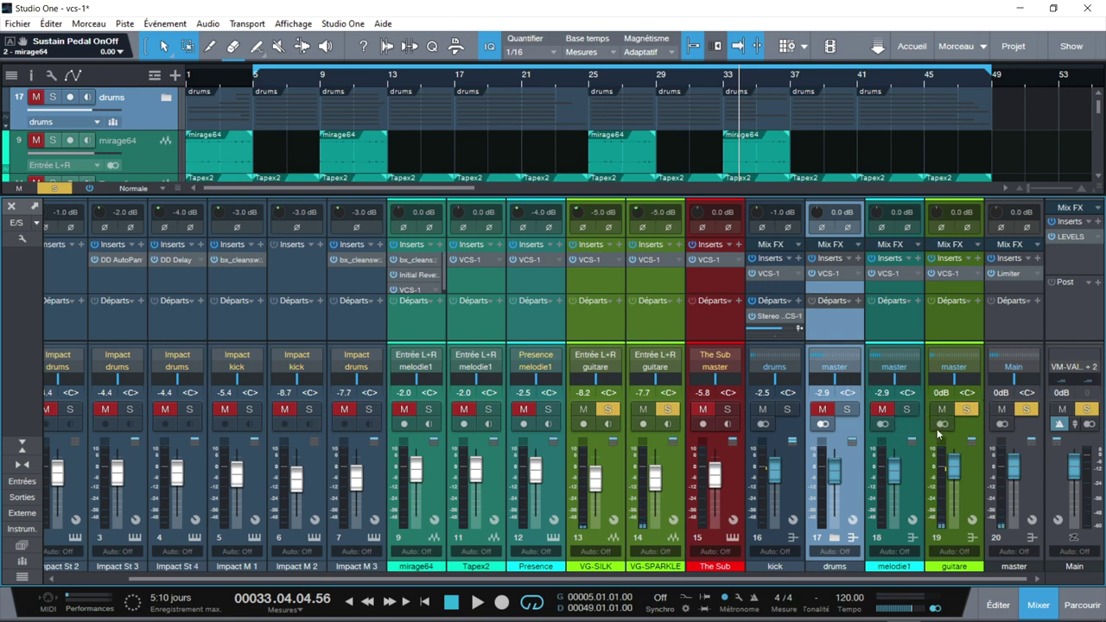
- Solo the melodie1 bus alongside guitare and, during playback, set VG-SPARKLE to -8.7 dB and VG-SILK to -7.2 dB
{"action": "left_click", "coordinate": [885, 410]}
{"action": "left_click", "coordinate": [907, 410]}
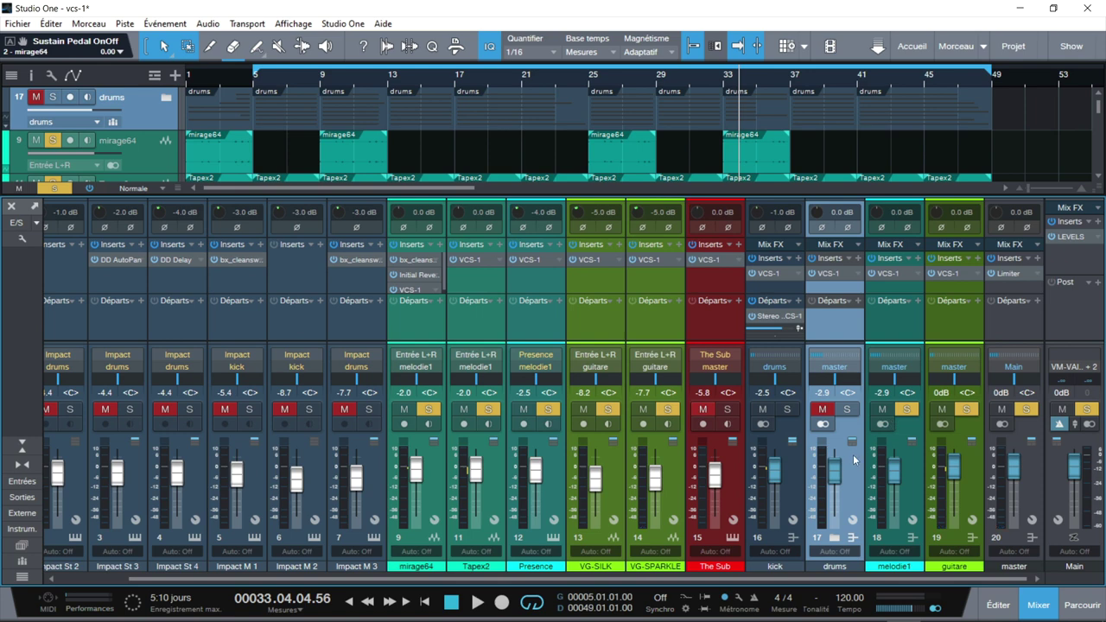
{"action": "key", "text": "space"}
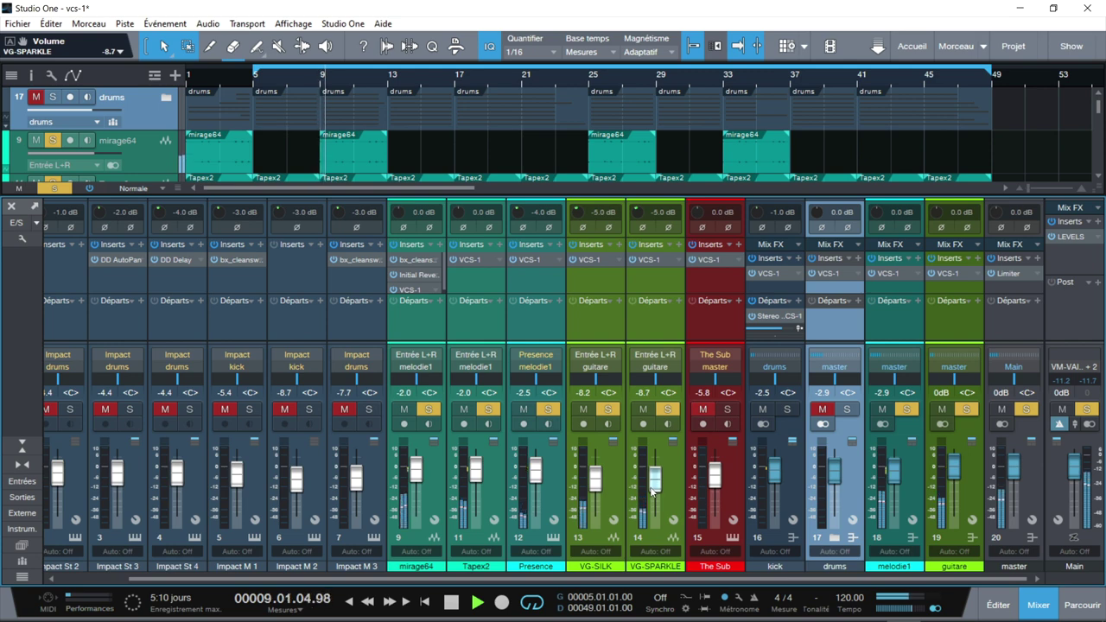
{"action": "scroll", "coordinate": [595, 488], "scroll_direction": "up", "scroll_amount": 1}
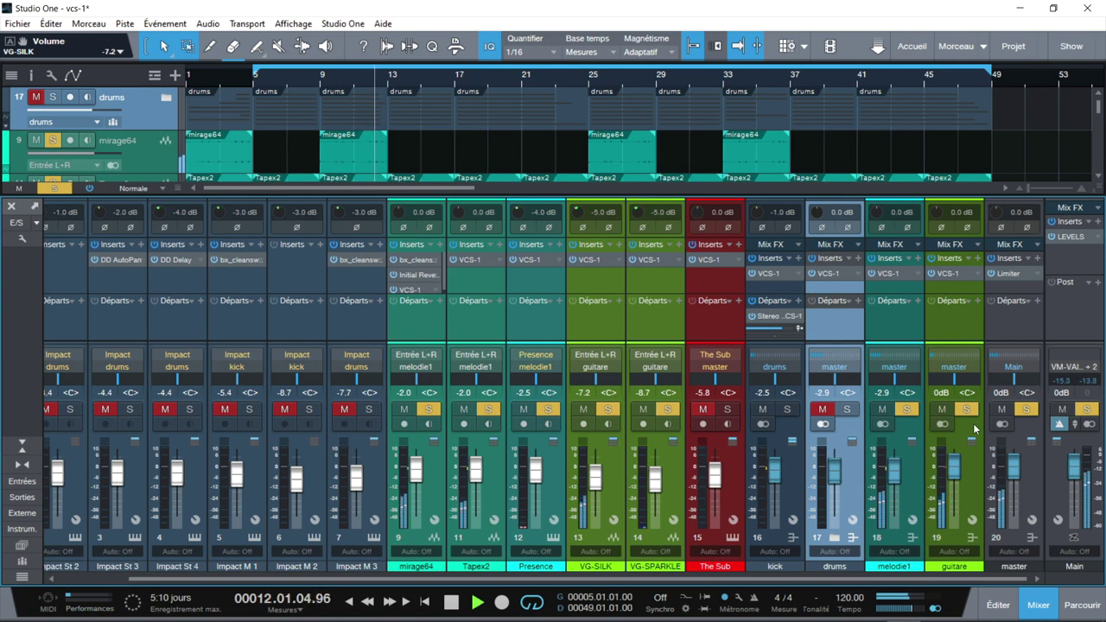
- Add the drums bus to the soloed melody and guitar buses, listen to the result, and stop playback
{"action": "left_click", "coordinate": [848, 410]}
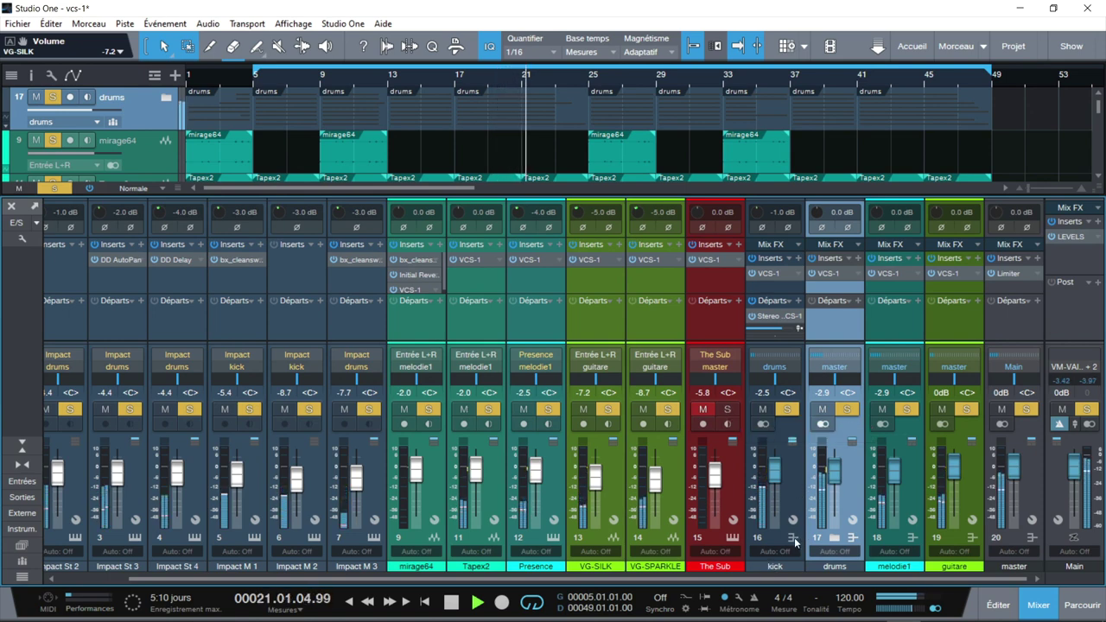
{"action": "key", "text": "space"}
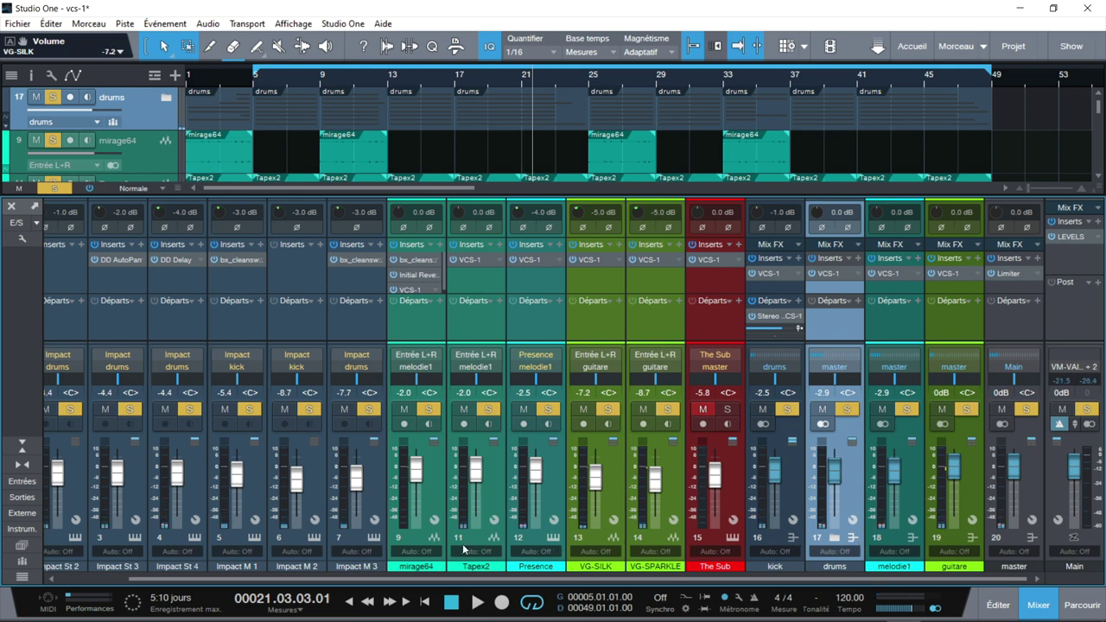
- View the Impact XT instrument behind the Impact M 3 channel and close its window
{"action": "left_click", "coordinate": [370, 537]}
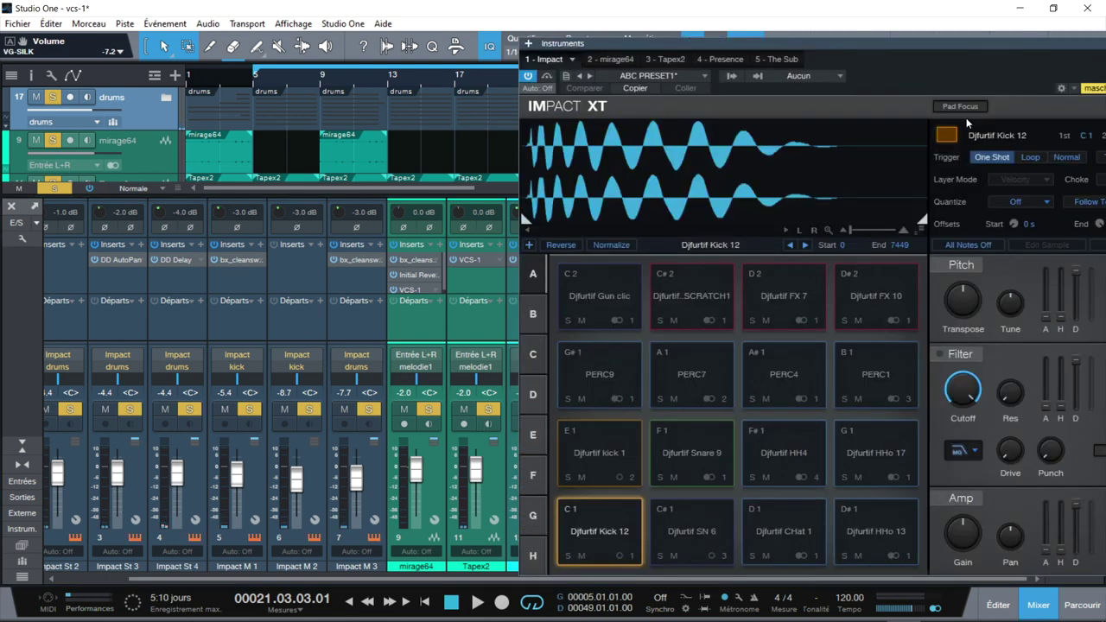
{"action": "left_click_drag", "start_coordinate": [972, 48], "coordinate": [887, 38]}
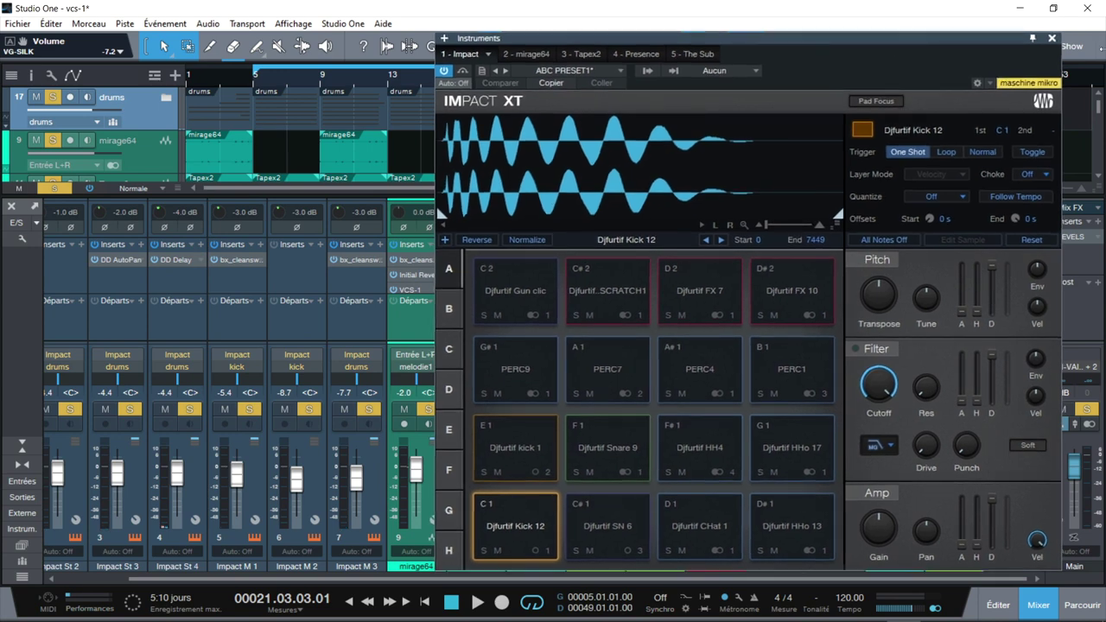
{"action": "left_click", "coordinate": [1052, 39]}
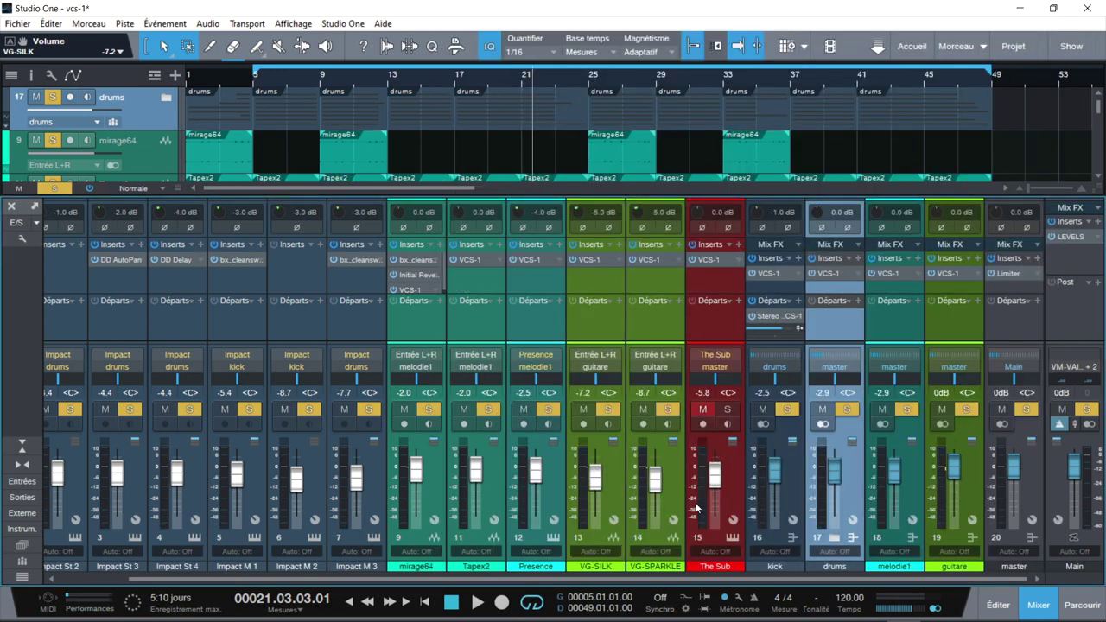
- View The Sub's instrument window, close it, and play the mix with The Sub added to the soloed channels
{"action": "left_click", "coordinate": [731, 538]}
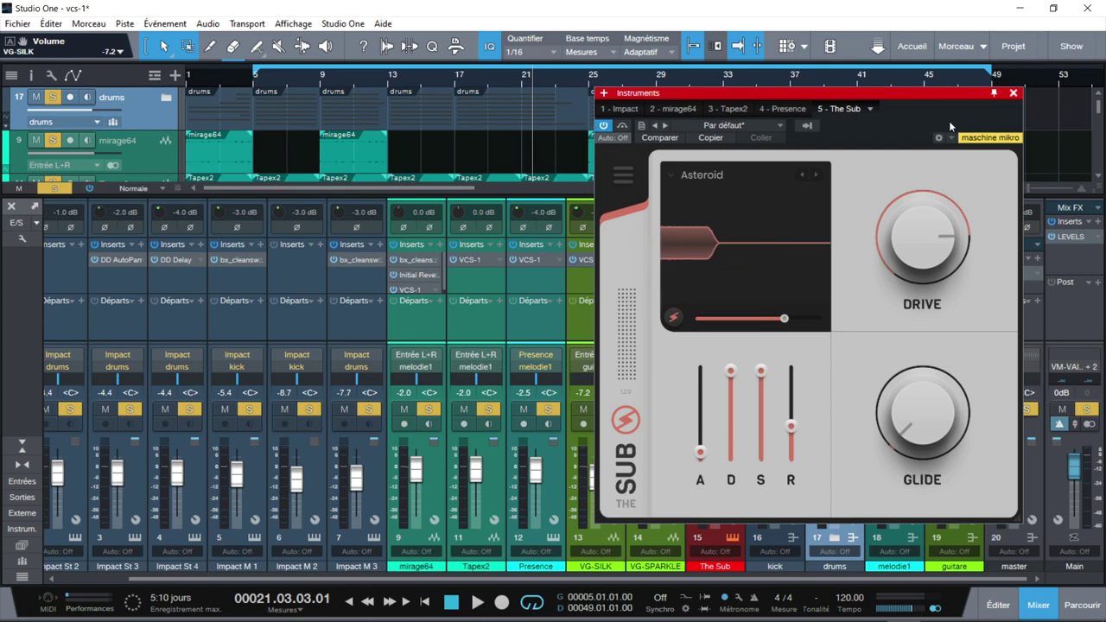
{"action": "left_click", "coordinate": [1013, 93]}
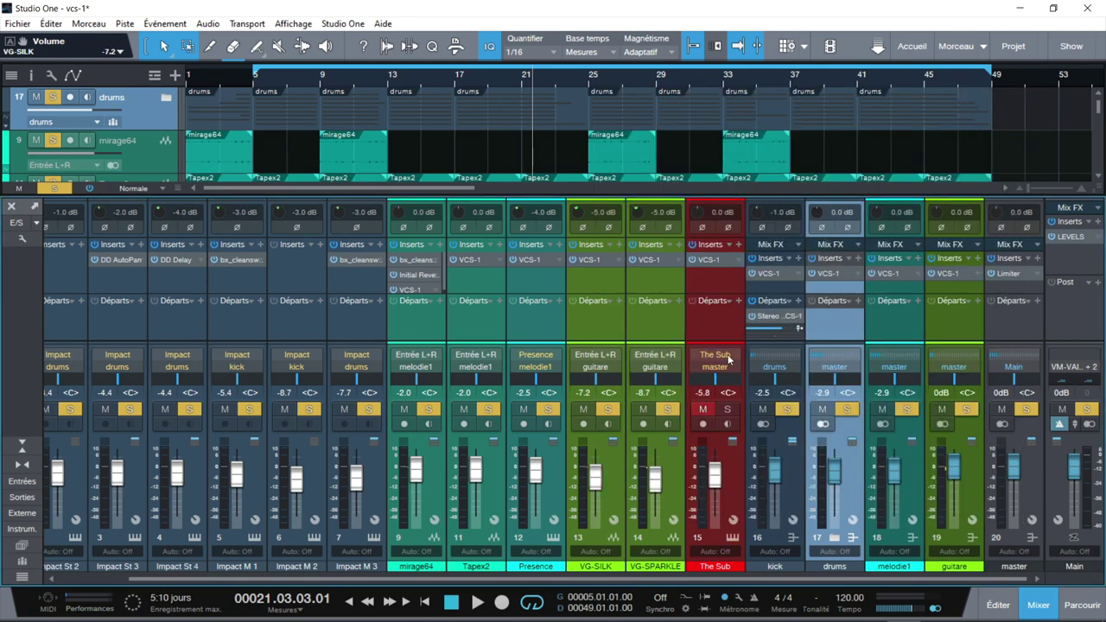
{"action": "left_click", "coordinate": [728, 410]}
{"action": "key", "text": "space"}
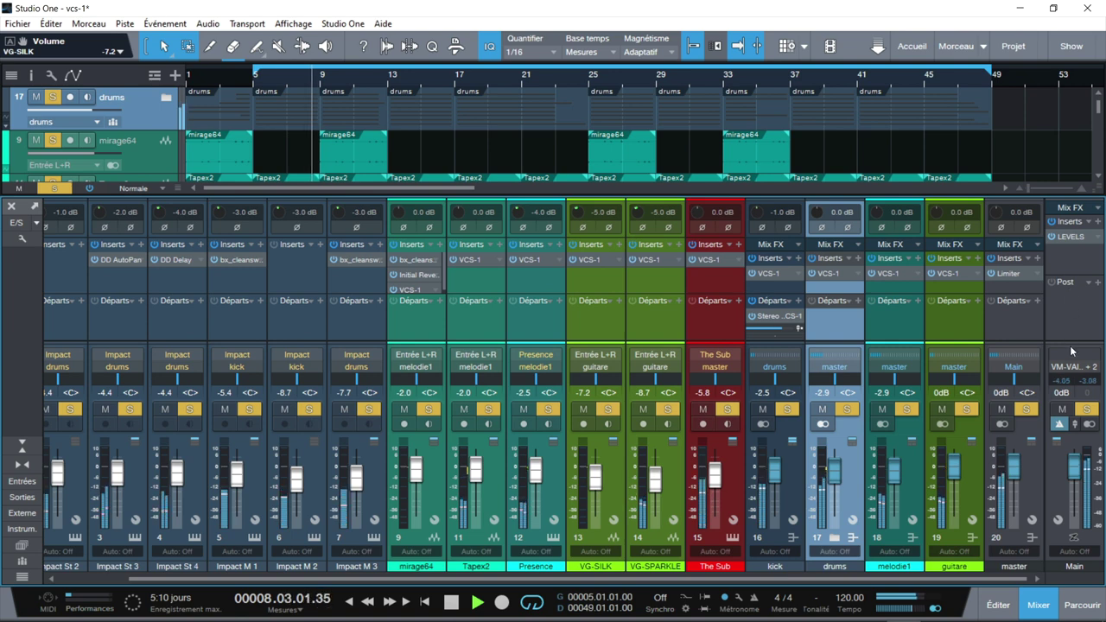
- Clear all channel solos, place the Main channel's LEVELS window clear of the arrangement, and loop the full mix from bar 1
{"action": "left_click", "coordinate": [53, 189]}
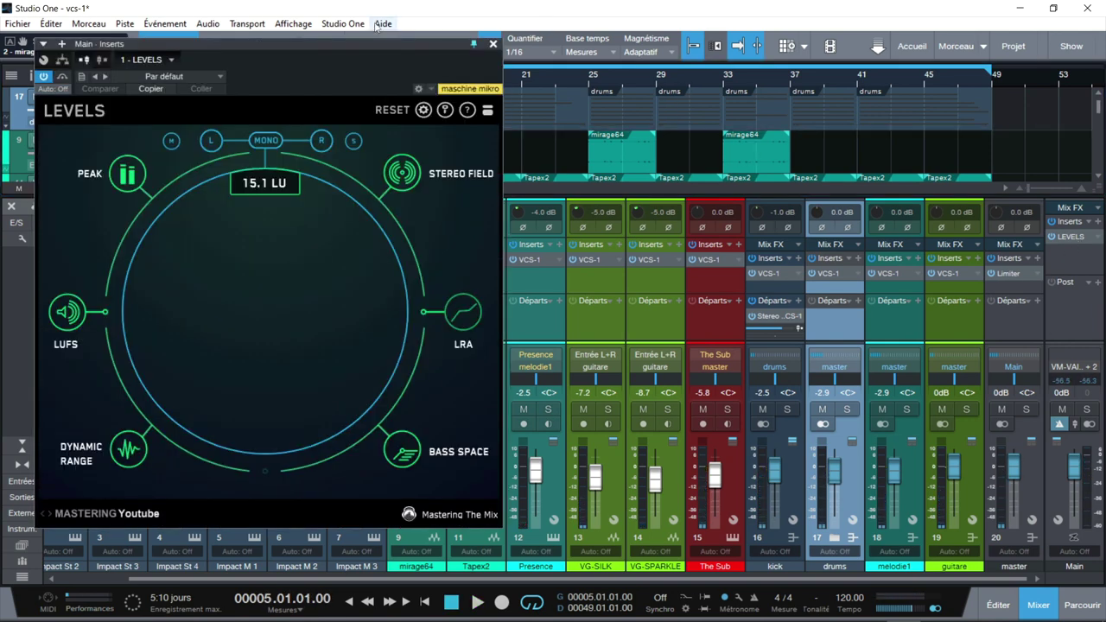
{"action": "left_click_drag", "start_coordinate": [341, 41], "coordinate": [907, 8]}
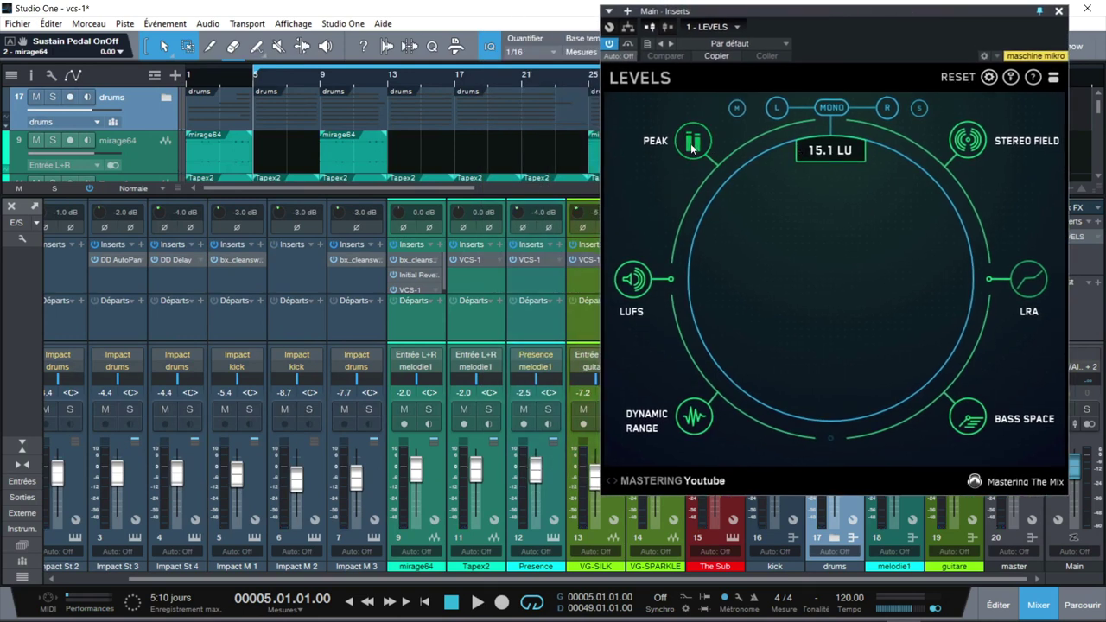
{"action": "mouse_move", "coordinate": [692, 148]}
{"action": "key", "text": "space"}
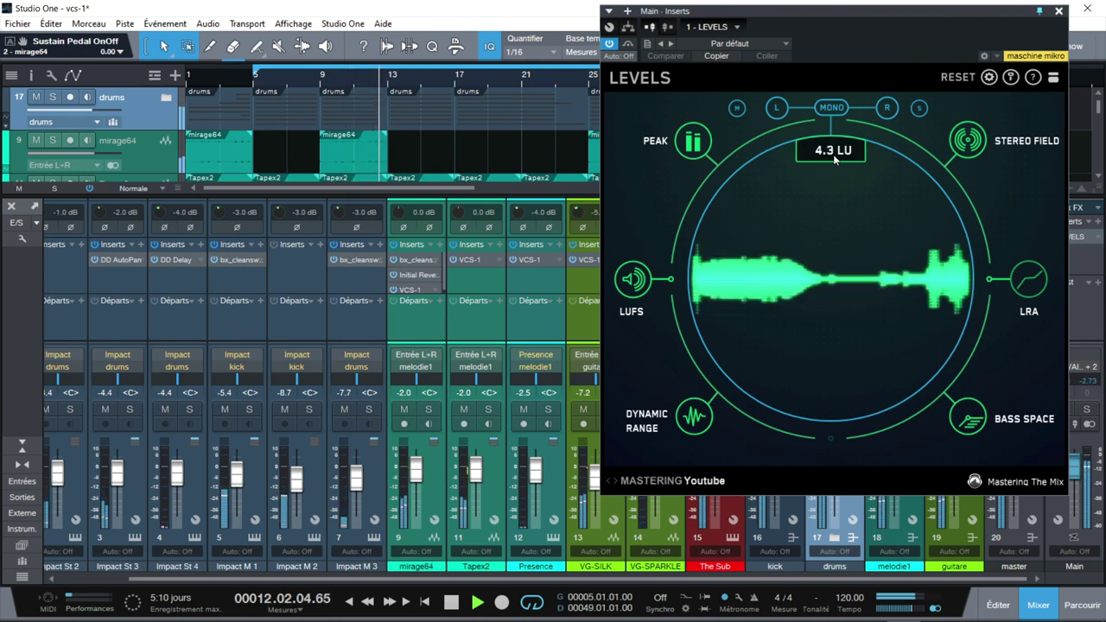
{"action": "key", "text": "space"}
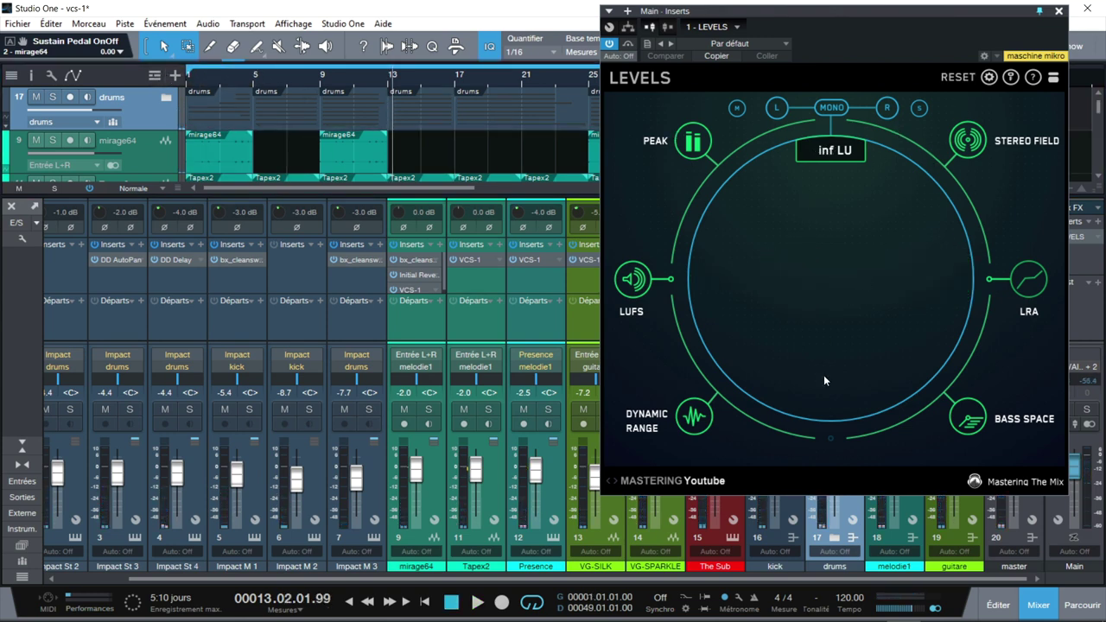
{"action": "key", "text": "space"}
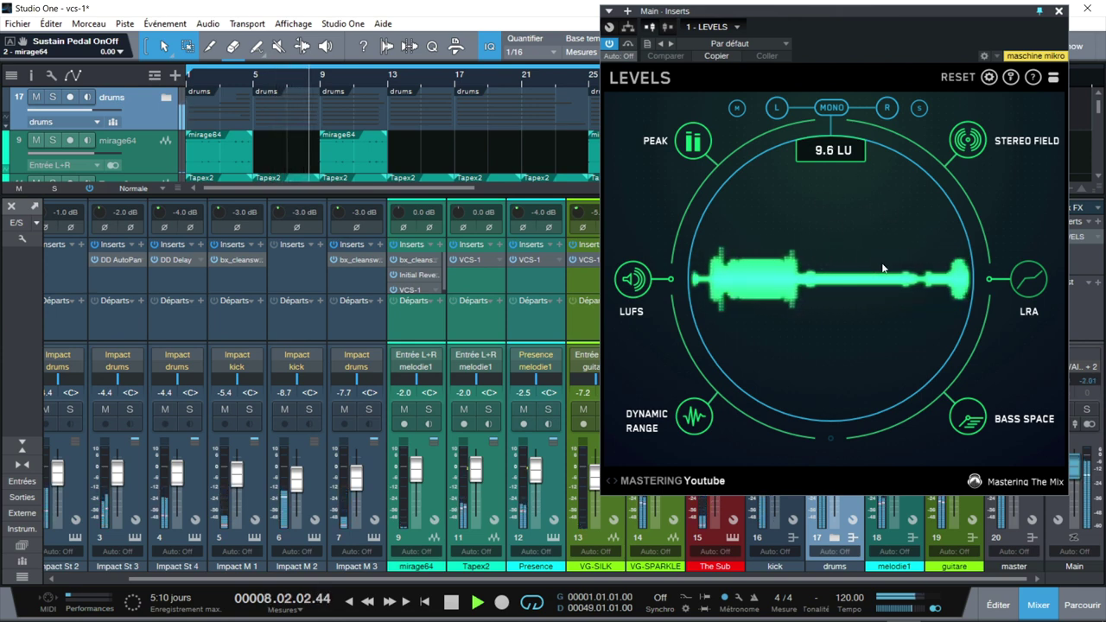
- Examine the playing mix in LEVELS using the Dynamic Range, LUFS, Peak and Stereo Field views
{"action": "left_click", "coordinate": [704, 423]}
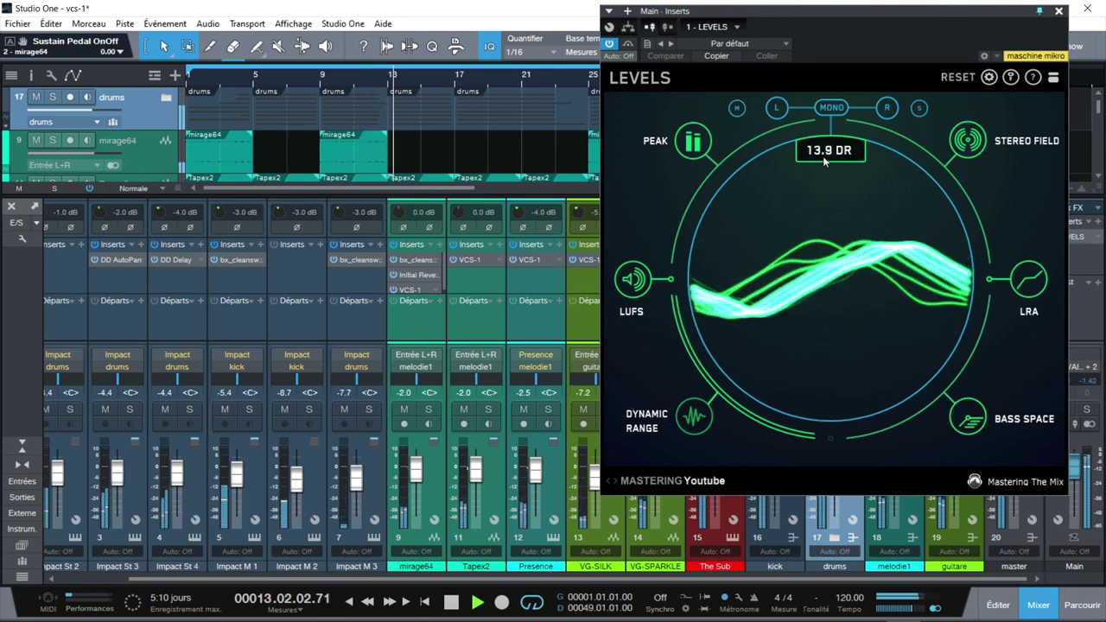
{"action": "left_click", "coordinate": [634, 281]}
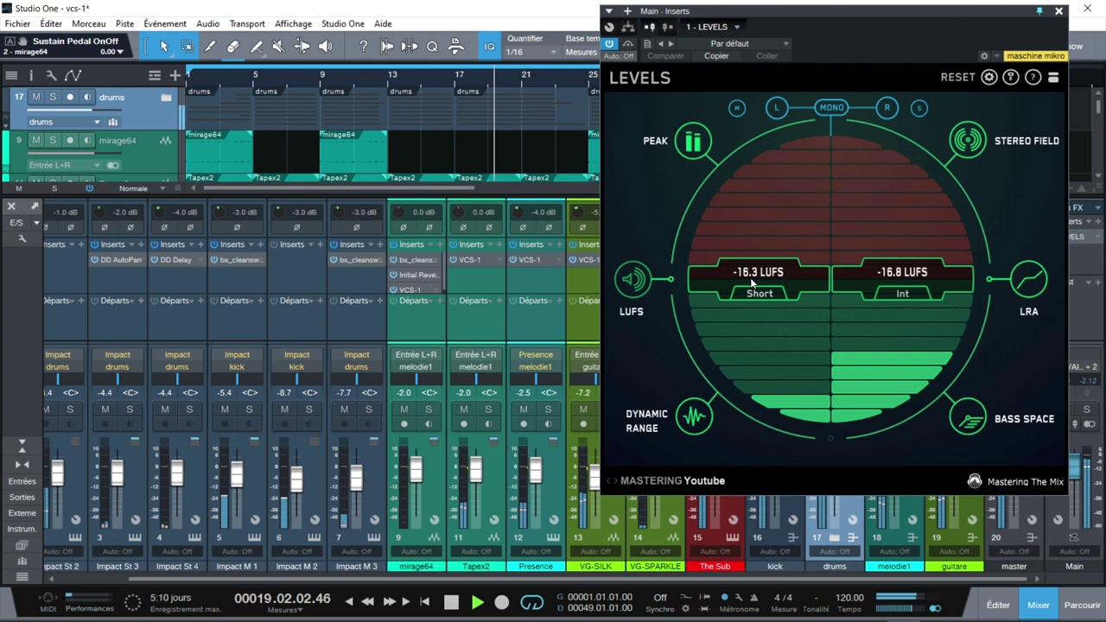
{"action": "left_click", "coordinate": [693, 140]}
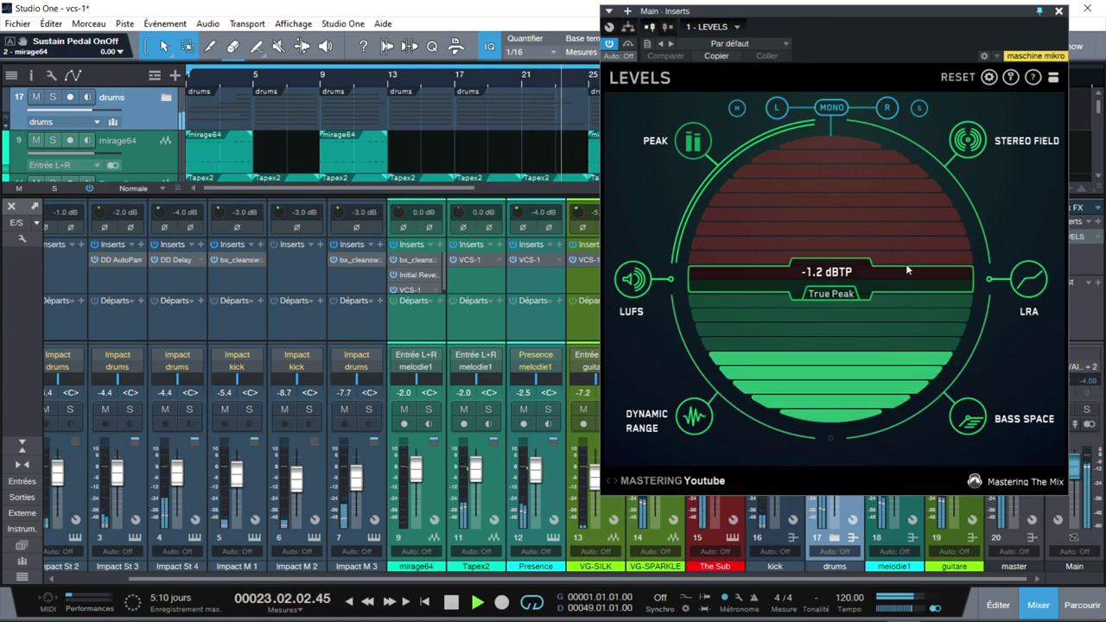
{"action": "left_click", "coordinate": [970, 147]}
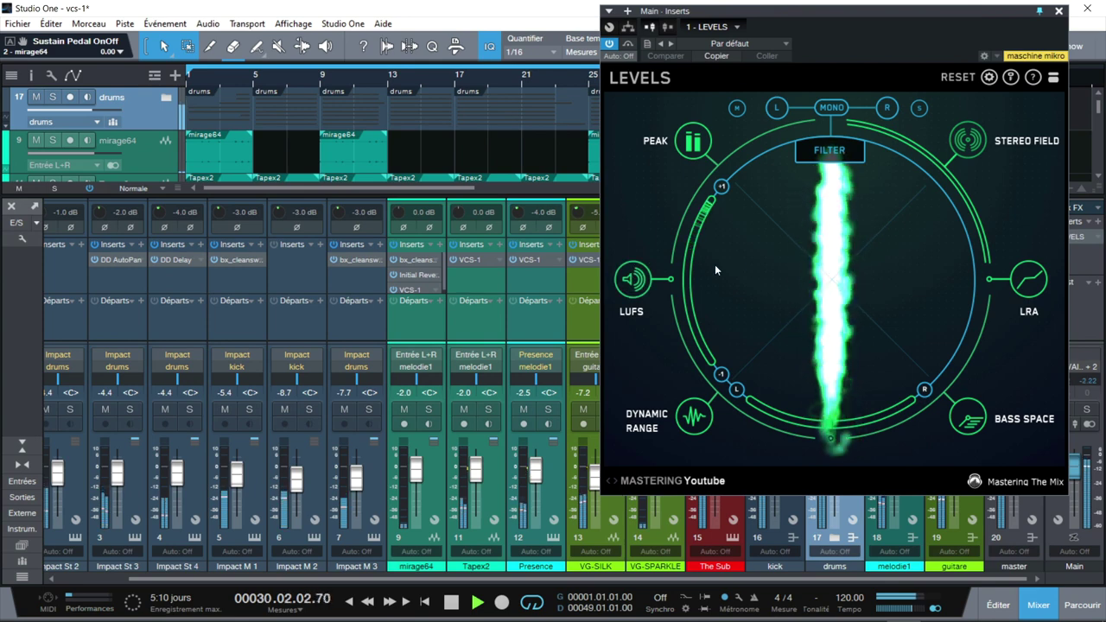
- View the VCS-1 on Tapex2, close it, and move the LEVELS window away from the bus channels
{"action": "left_click", "coordinate": [489, 262]}
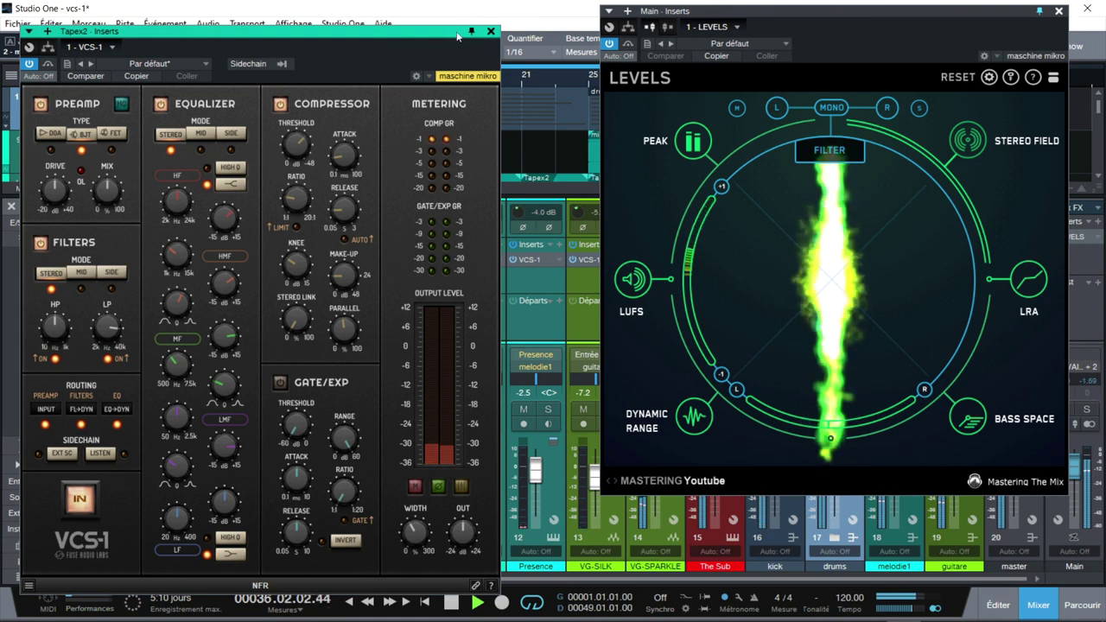
{"action": "left_click", "coordinate": [492, 32]}
{"action": "mouse_move", "coordinate": [824, 10]}
{"action": "left_mouse_down"}
{"action": "mouse_move", "coordinate": [999, 11]}
{"action": "mouse_move", "coordinate": [833, 12]}
{"action": "left_mouse_up"}
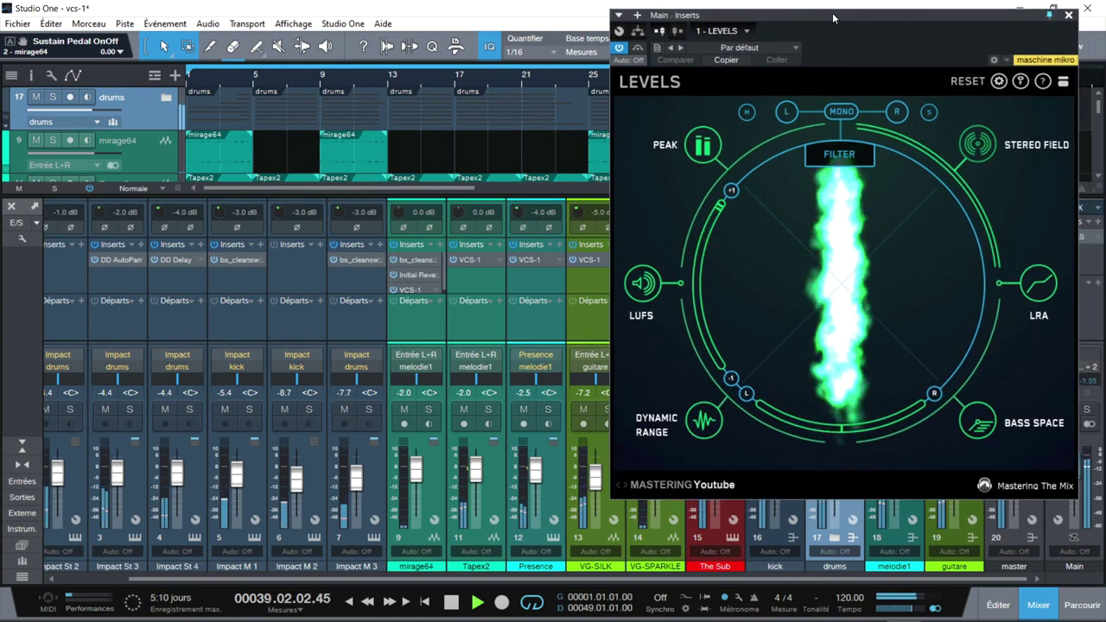
{"action": "left_click_drag", "start_coordinate": [832, 13], "coordinate": [410, 25]}
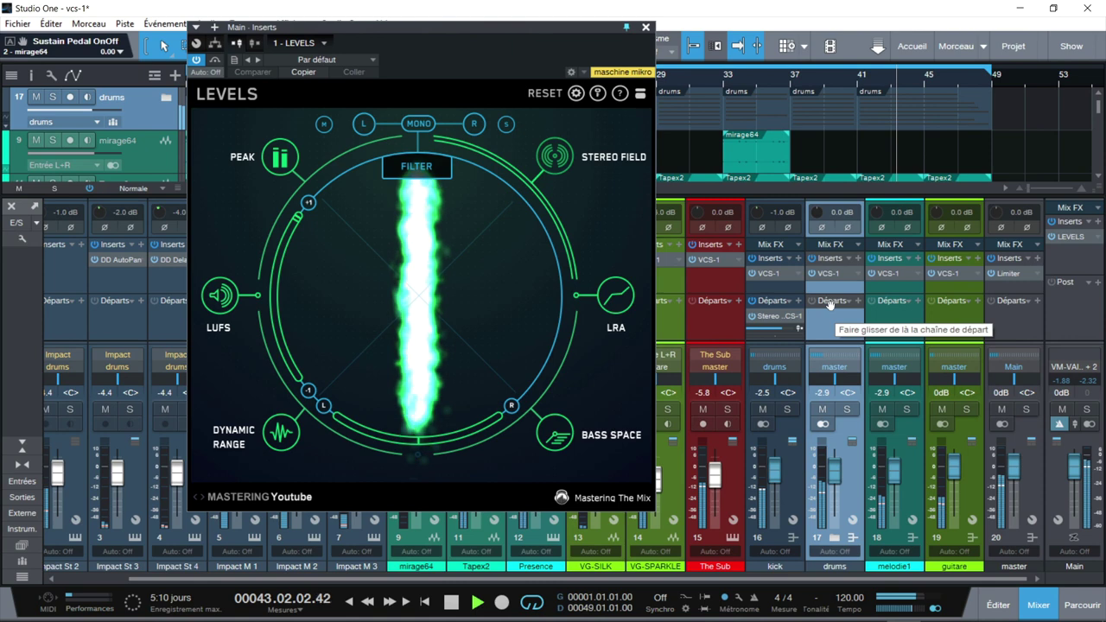
- Examine the mix's LRA view in LEVELS, stop playback and close the analyzer
{"action": "left_click", "coordinate": [609, 303]}
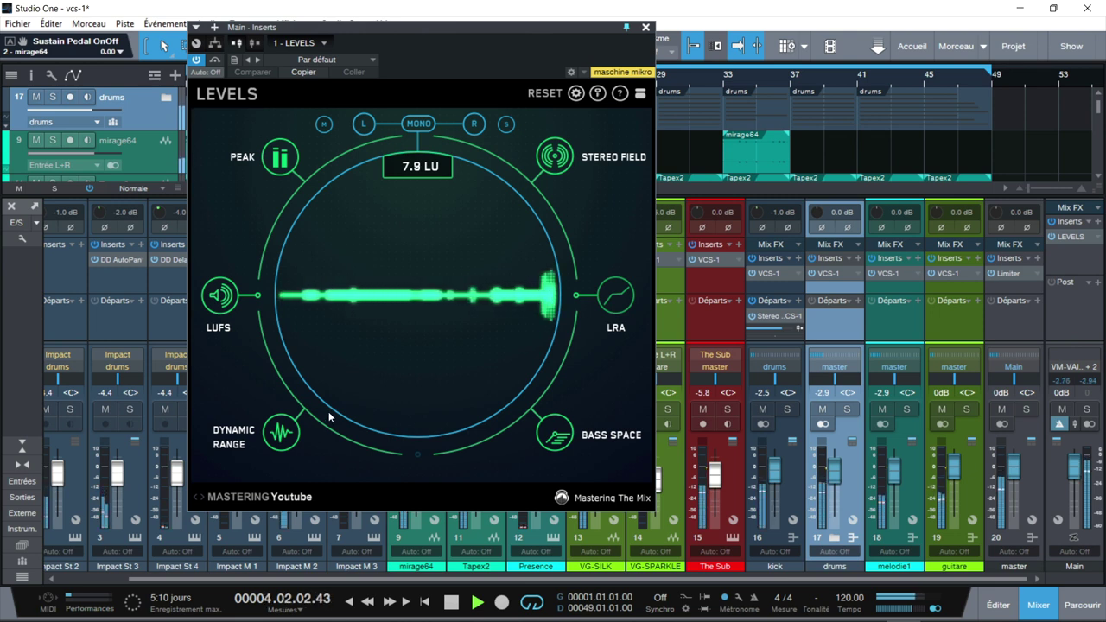
{"action": "key", "text": "space"}
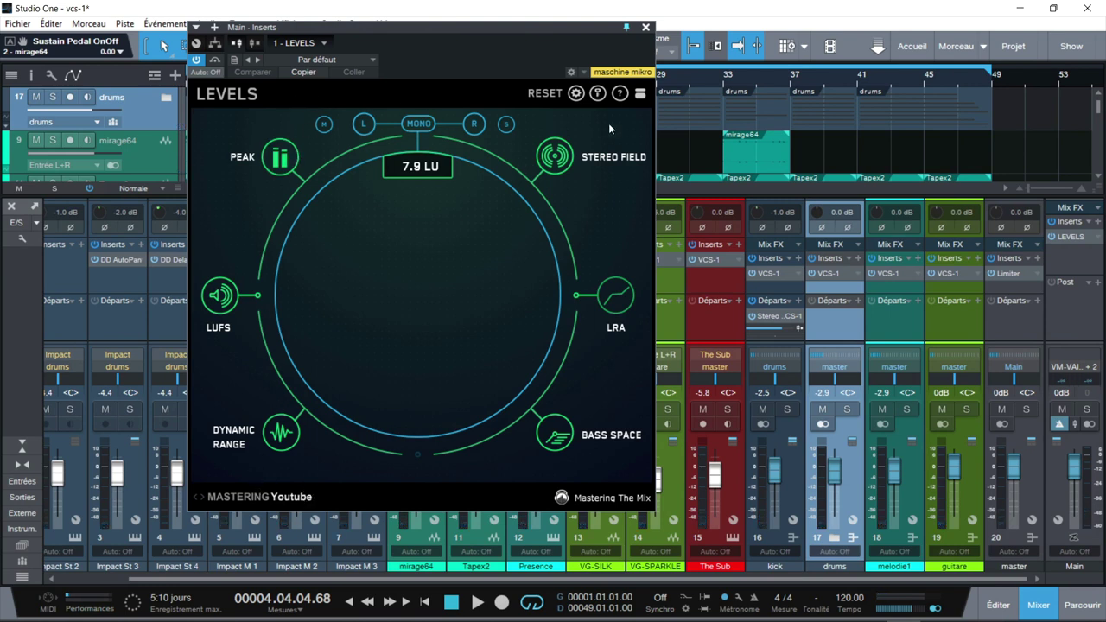
{"action": "left_click", "coordinate": [645, 29]}
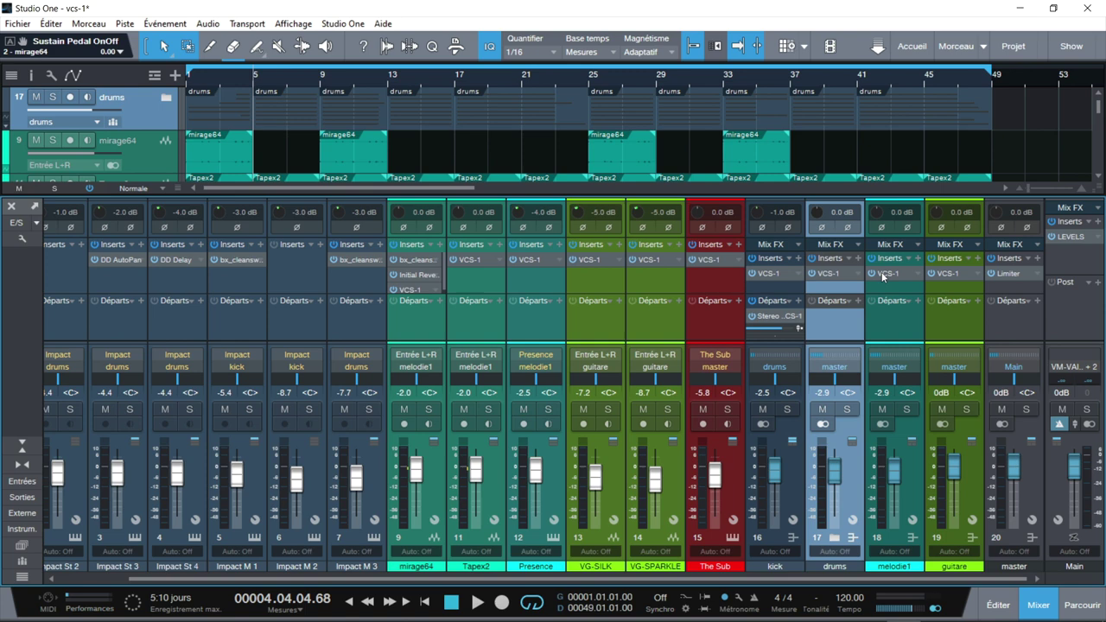
- Compare the master bus Limiter's settings with the True Peak level in LEVELS and close the limiter
{"action": "left_click", "coordinate": [1006, 274]}
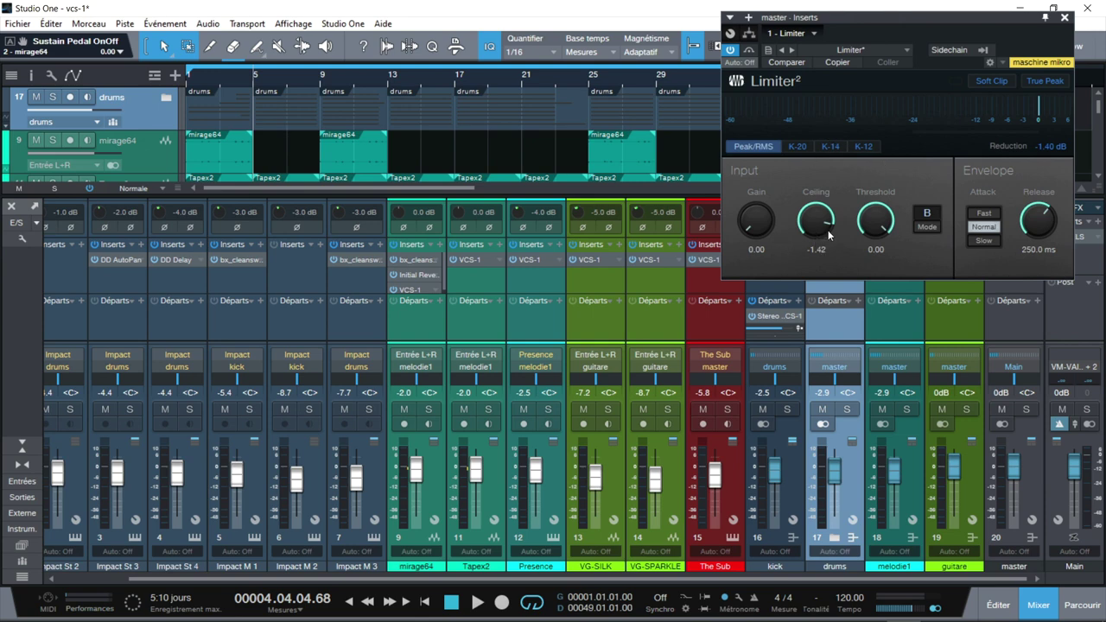
{"action": "left_click", "coordinate": [1087, 244]}
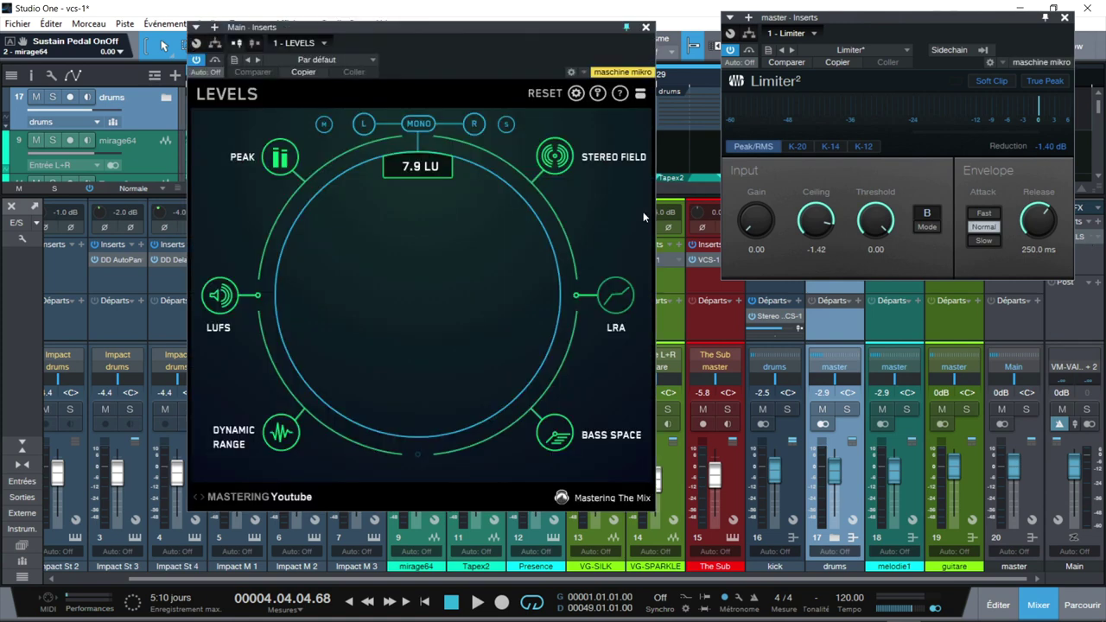
{"action": "left_click", "coordinate": [272, 158]}
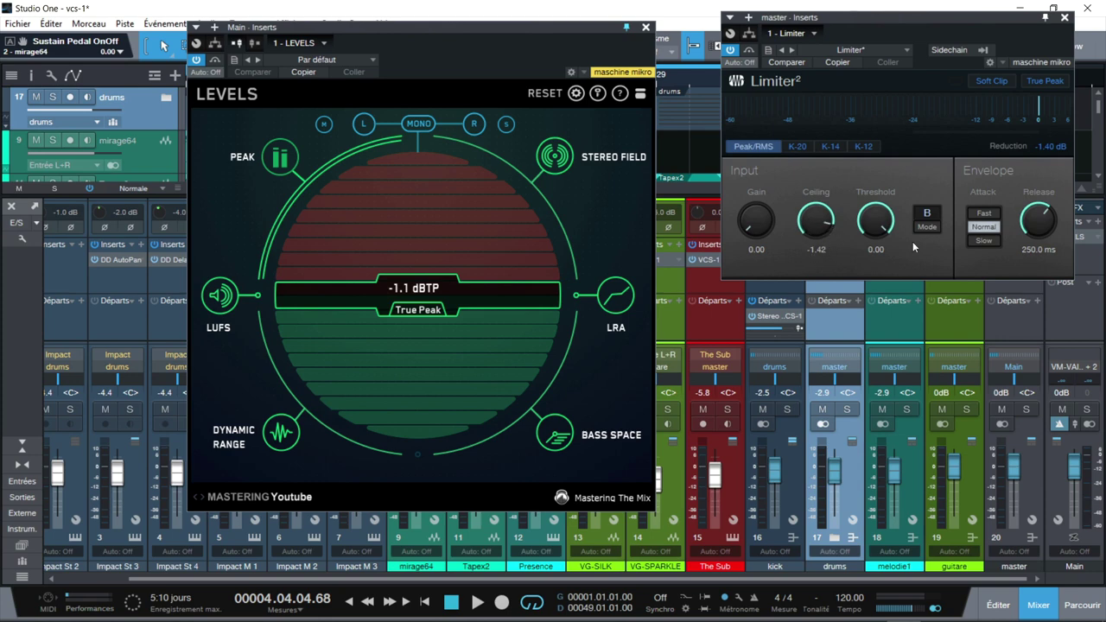
{"action": "left_click", "coordinate": [1064, 19]}
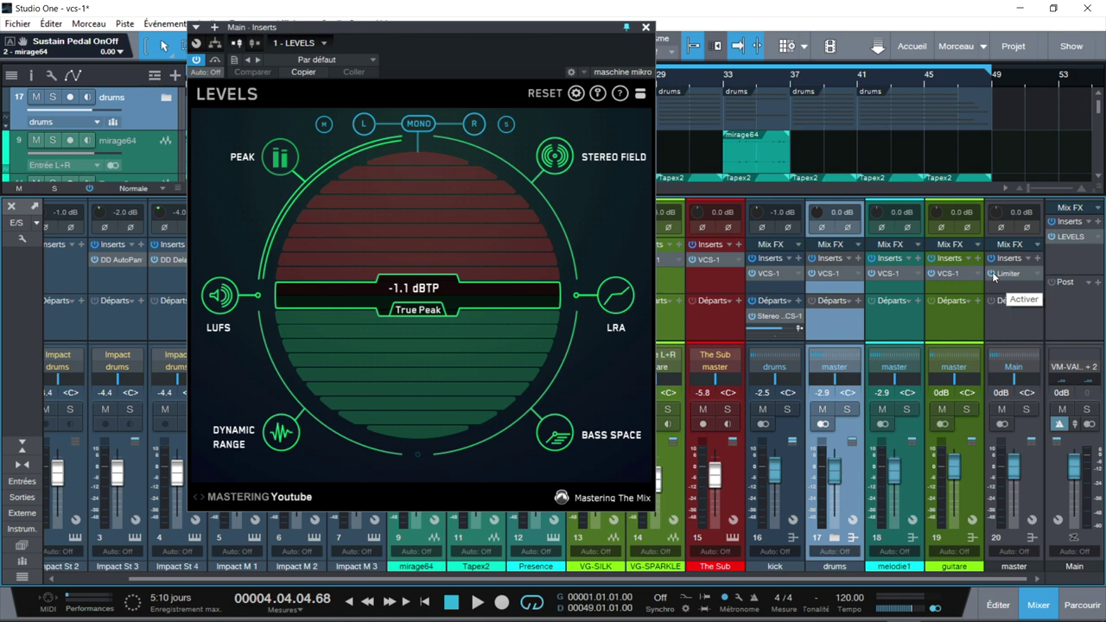
- Show the VCS-1 on the drums bus, close LEVELS, and move the VCS-1 window clear of the bus channels
{"action": "left_click", "coordinate": [826, 275]}
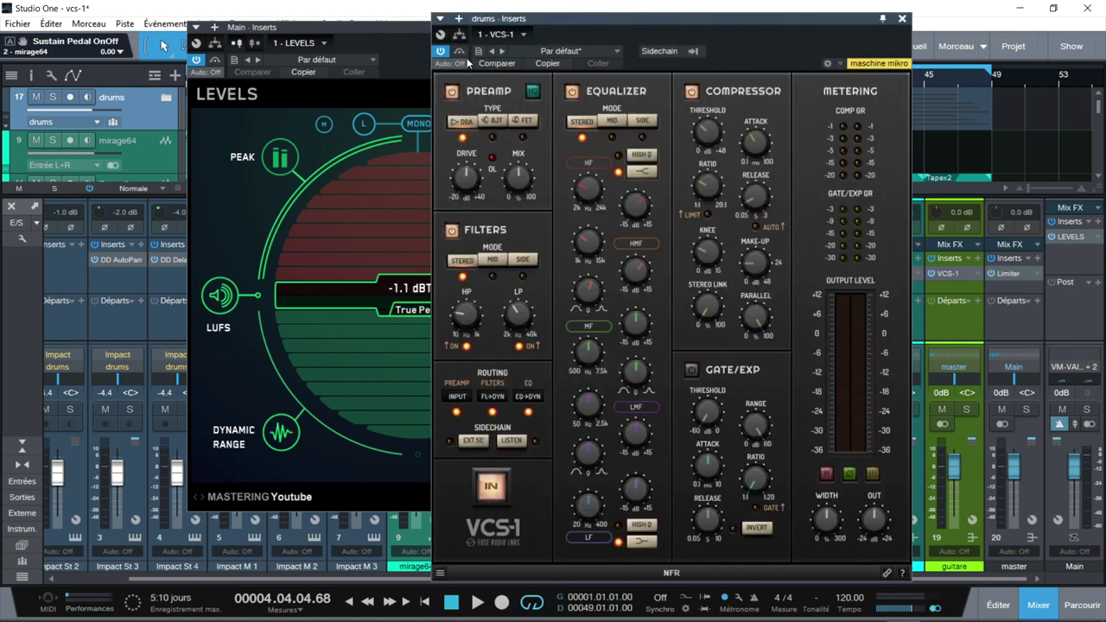
{"action": "left_click", "coordinate": [401, 26]}
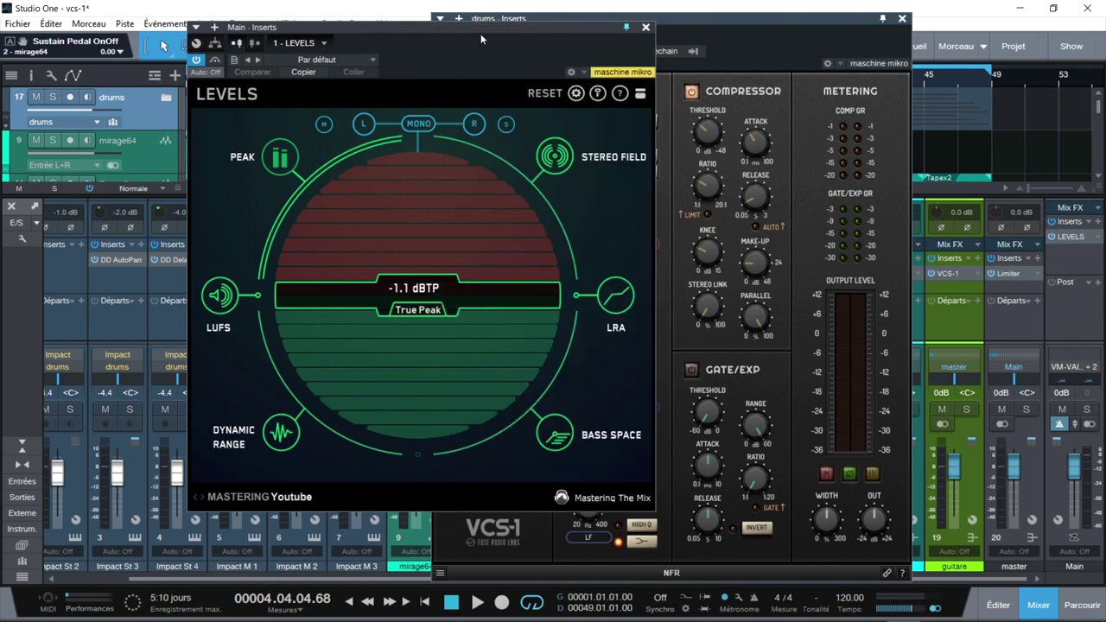
{"action": "left_click", "coordinate": [645, 27]}
{"action": "left_click_drag", "start_coordinate": [813, 24], "coordinate": [564, 30]}
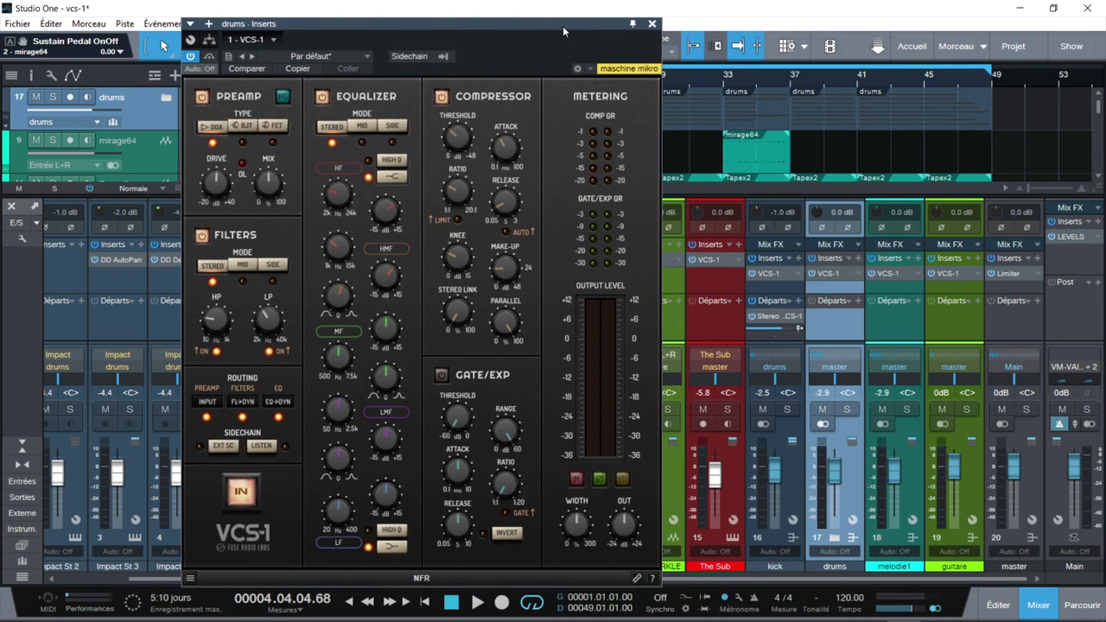
- Look through the effects browser for other channel strips and expand the Waves folder down to SSL EV2 Channel
{"action": "left_click", "coordinate": [1082, 606]}
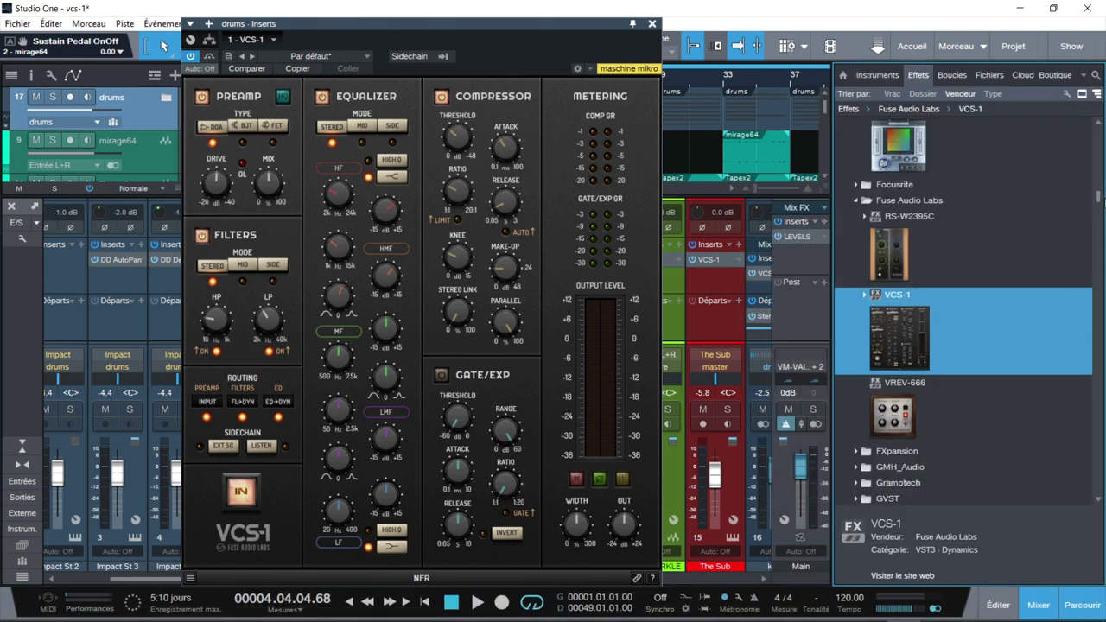
{"action": "scroll", "coordinate": [885, 284], "scroll_direction": "down", "scroll_amount": 15}
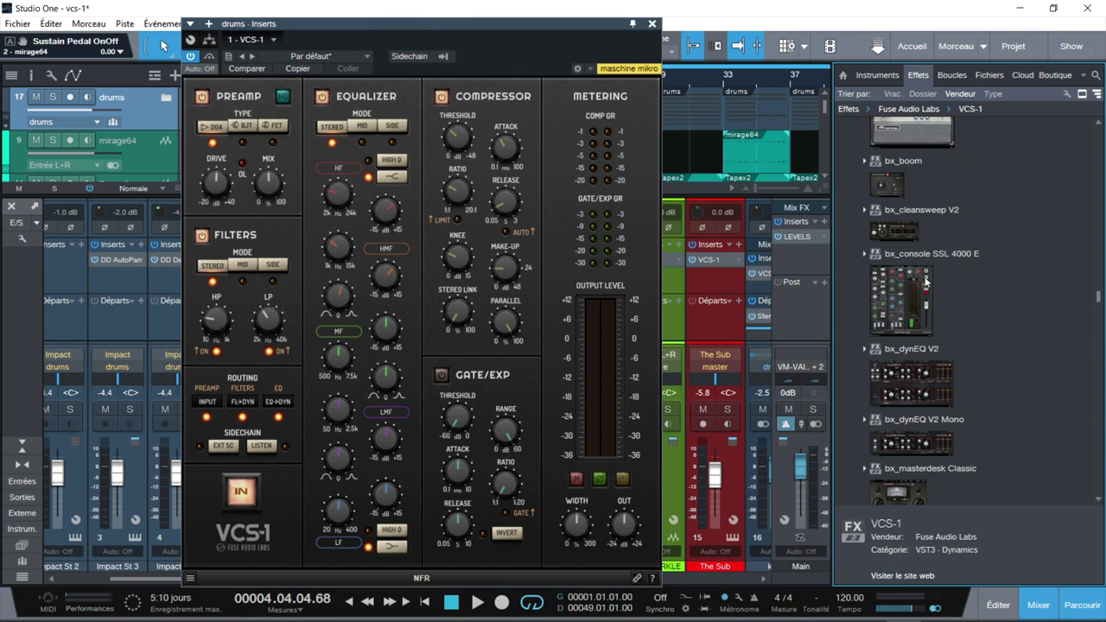
{"action": "scroll", "coordinate": [899, 298], "scroll_direction": "down", "scroll_amount": 10}
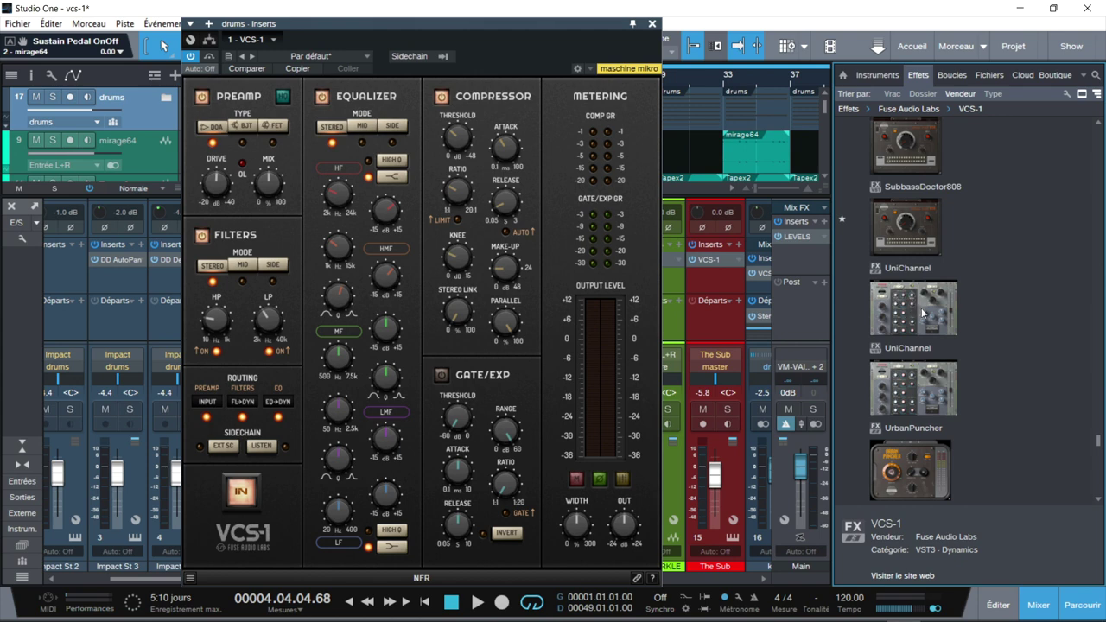
{"action": "left_click_drag", "start_coordinate": [1099, 444], "coordinate": [1098, 489]}
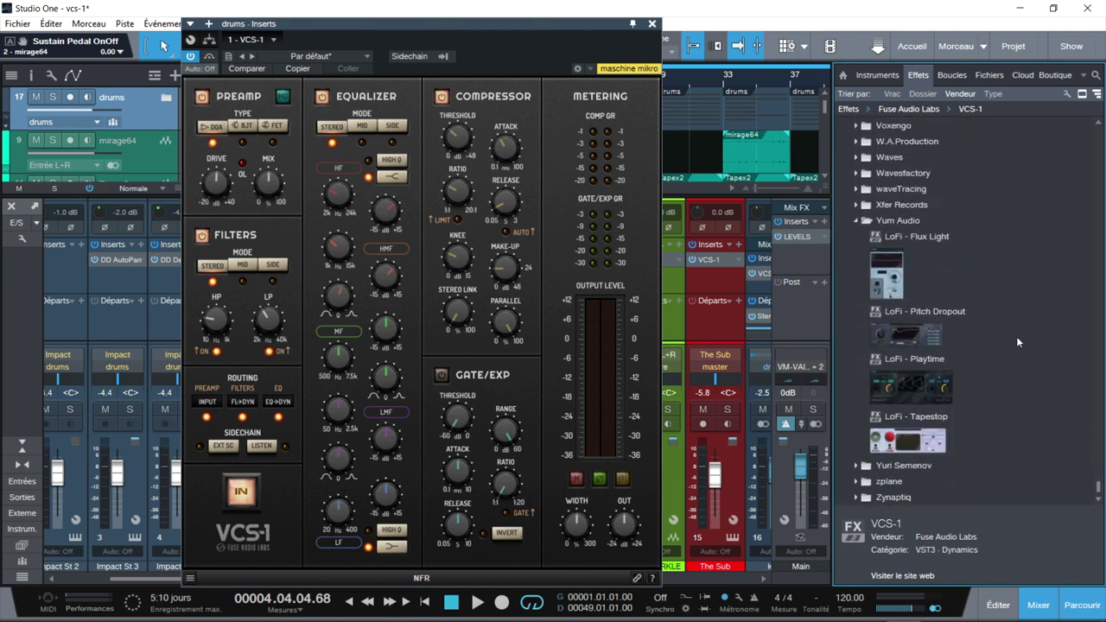
{"action": "left_click", "coordinate": [857, 158]}
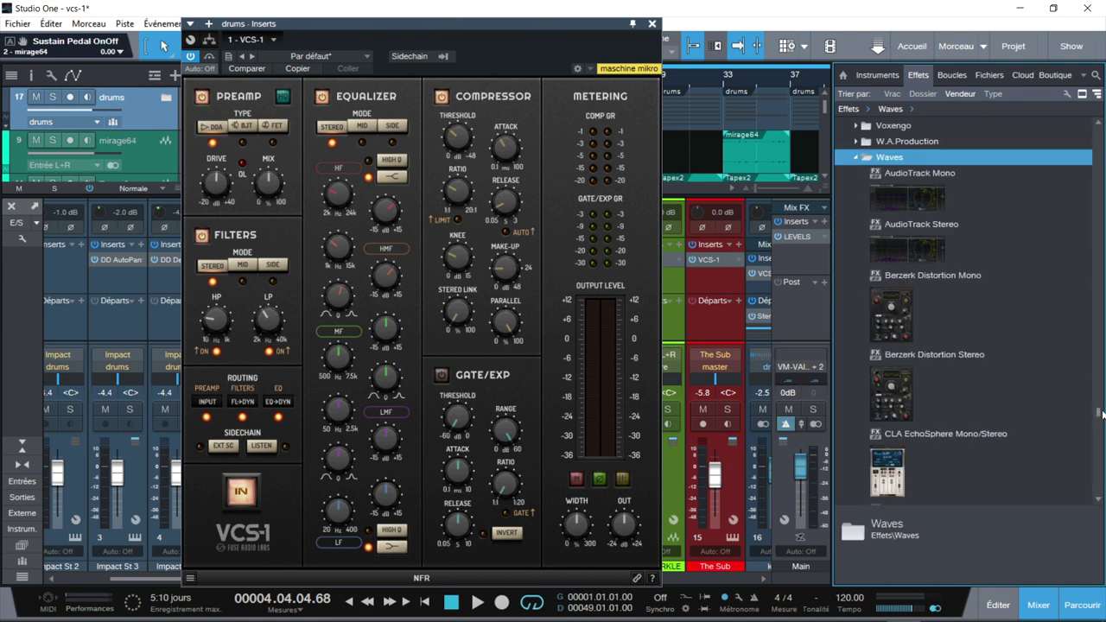
{"action": "left_click_drag", "start_coordinate": [1099, 417], "coordinate": [1099, 463]}
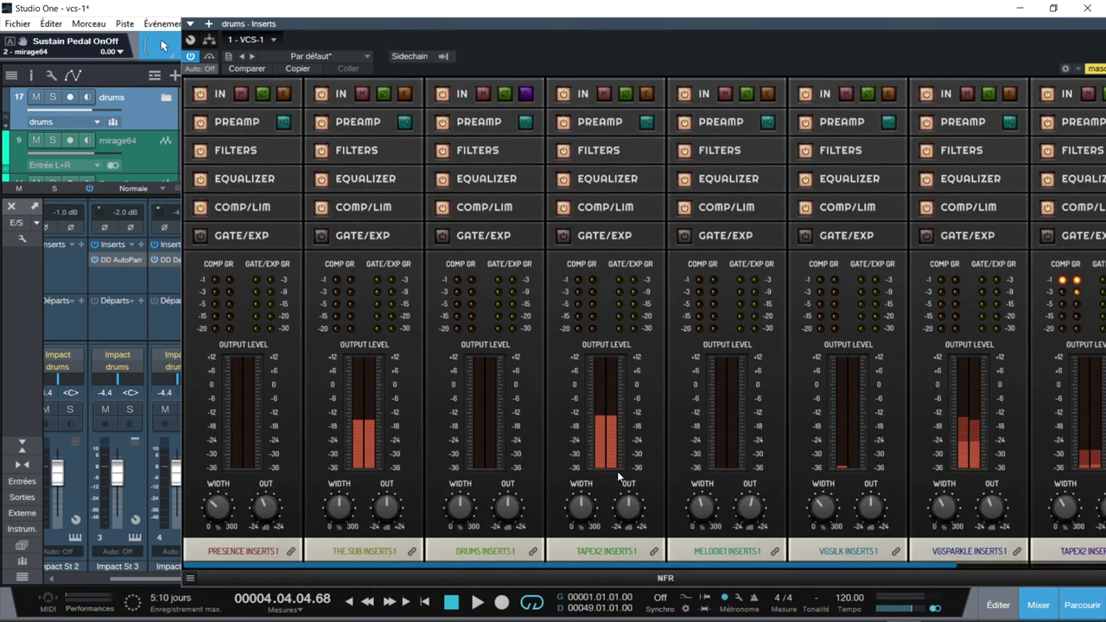
- View the VCS-1 overview of all channel instances in full and close the plugin window
{"action": "left_click_drag", "start_coordinate": [918, 19], "coordinate": [768, 21]}
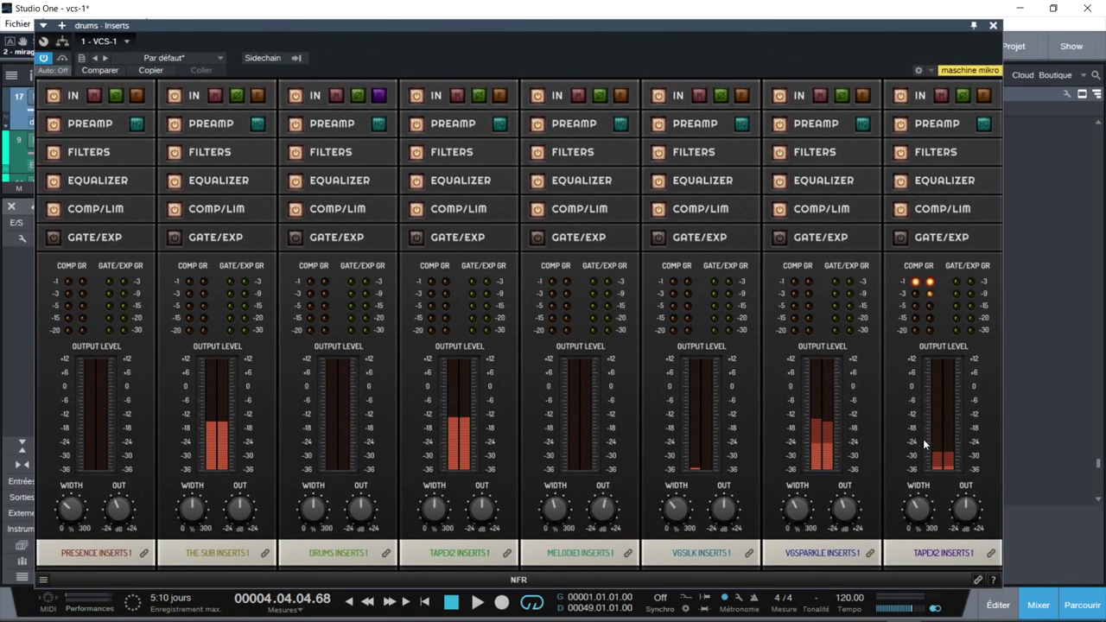
{"action": "left_click_drag", "start_coordinate": [605, 568], "coordinate": [640, 561]}
{"action": "left_click", "coordinate": [992, 27]}
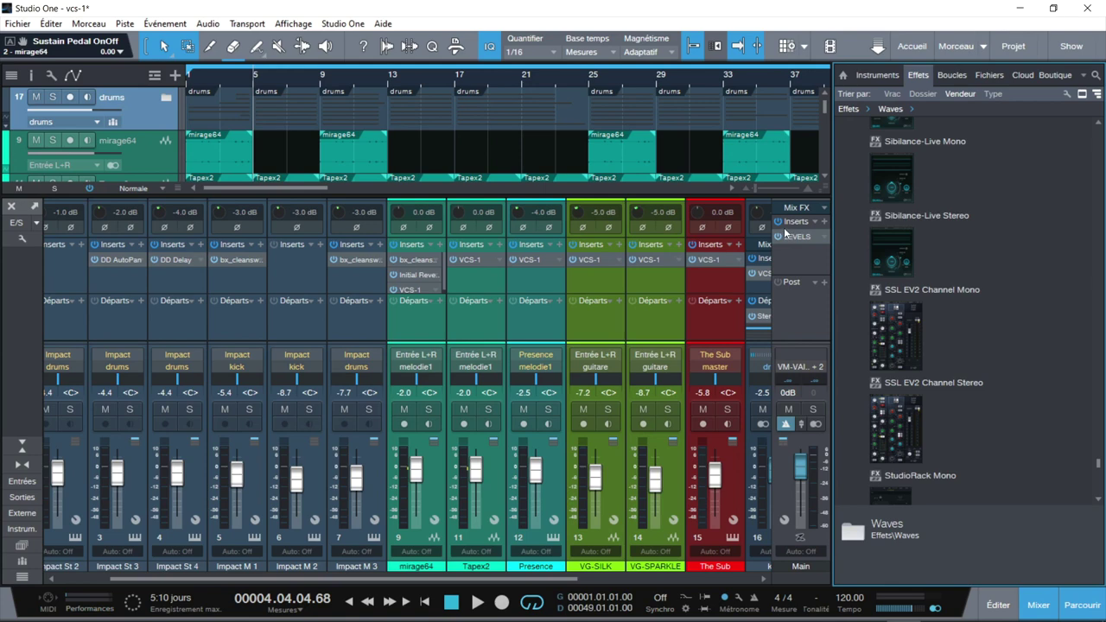
- Open the VCS-1 on VG-SILK, examine its UI Size and UI Quality options, and close the plugin
{"action": "left_click", "coordinate": [607, 259]}
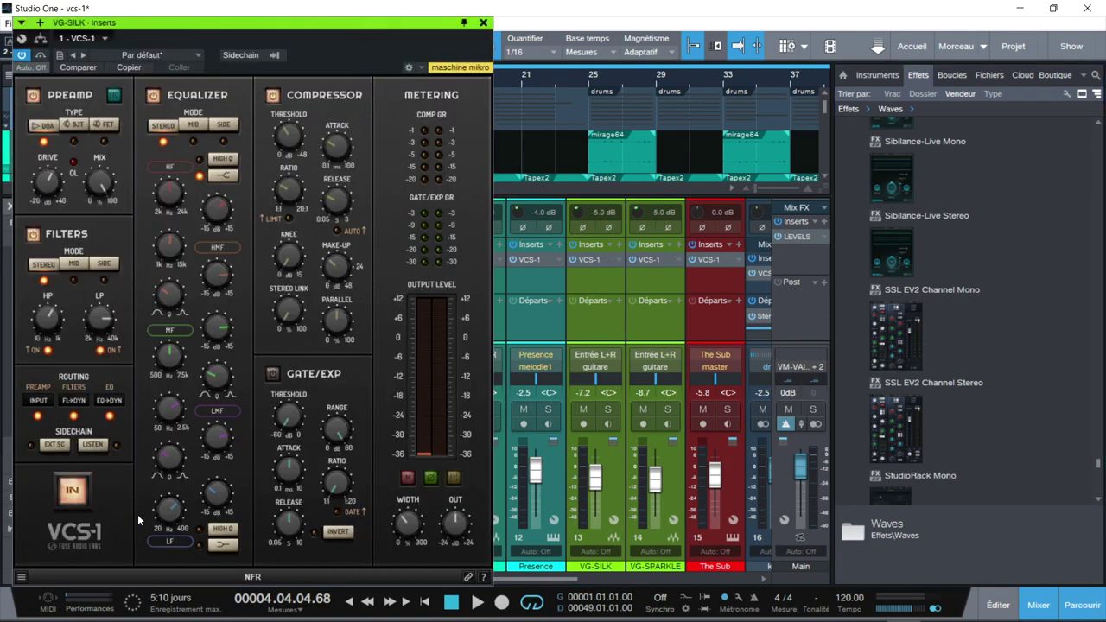
{"action": "left_click", "coordinate": [22, 576]}
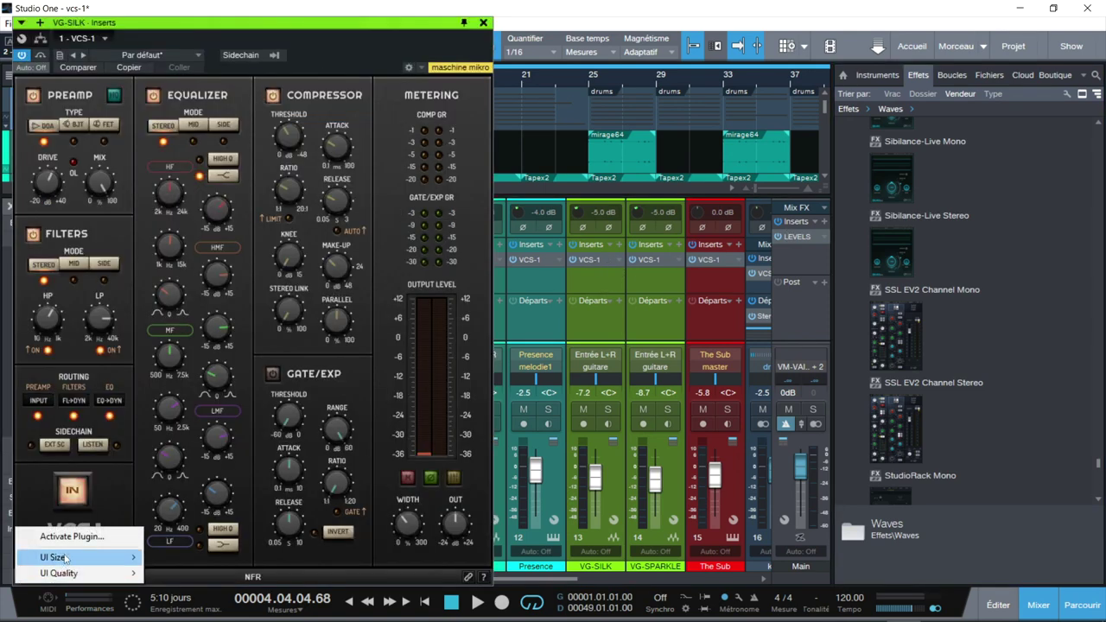
{"action": "mouse_move", "coordinate": [67, 559]}
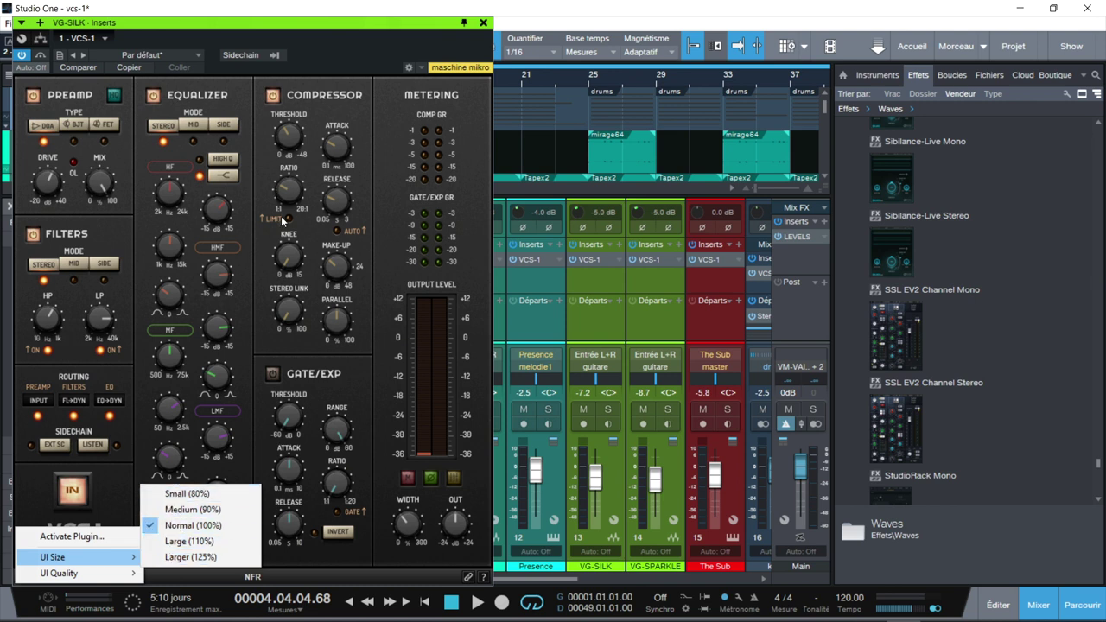
{"action": "mouse_move", "coordinate": [108, 573]}
{"action": "left_click", "coordinate": [376, 339]}
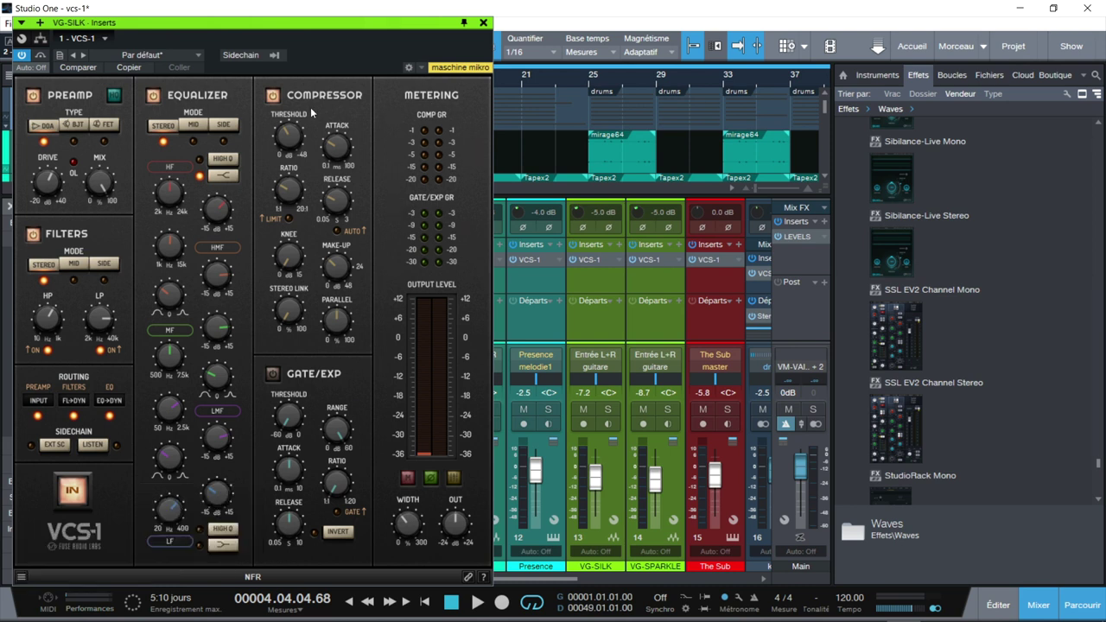
{"action": "key", "text": "Escape"}
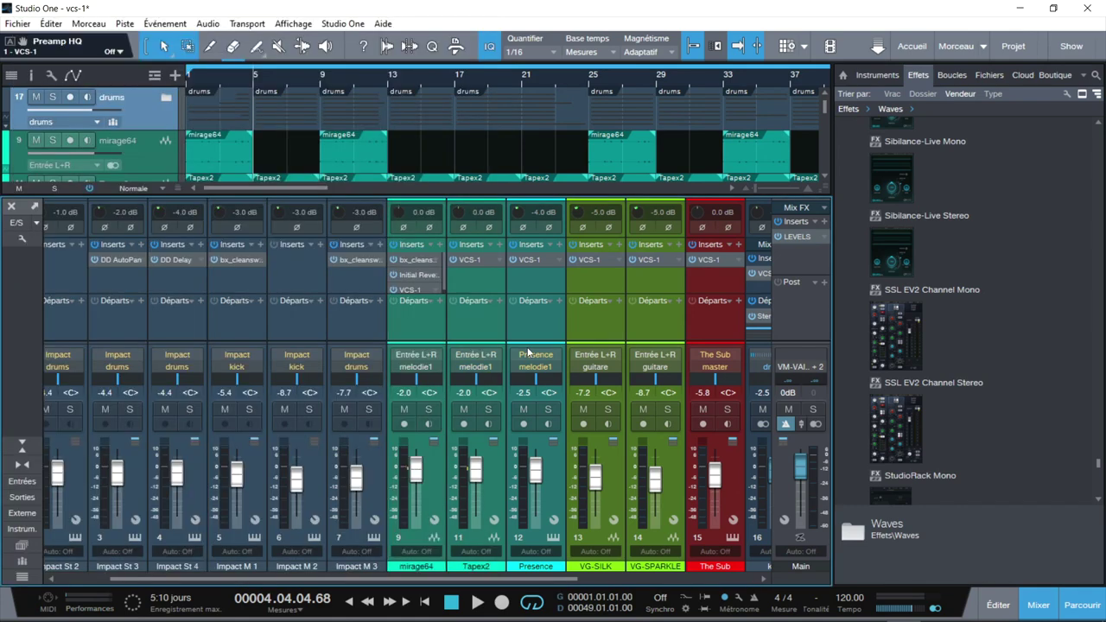